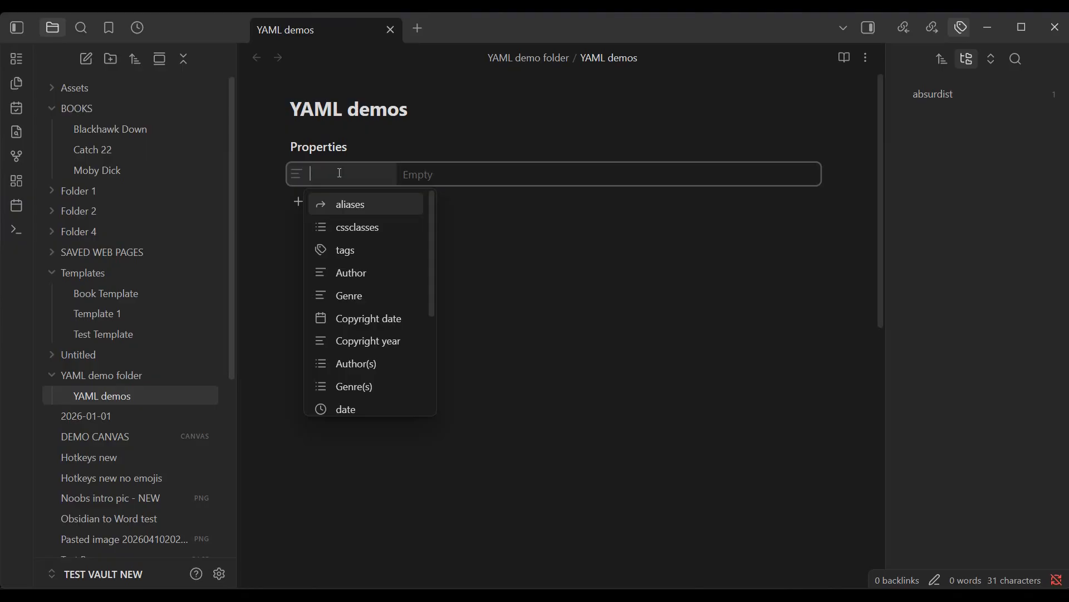
Step: Name the new file property "Book title" and give it the value "Harry Potter"
type("Boo")
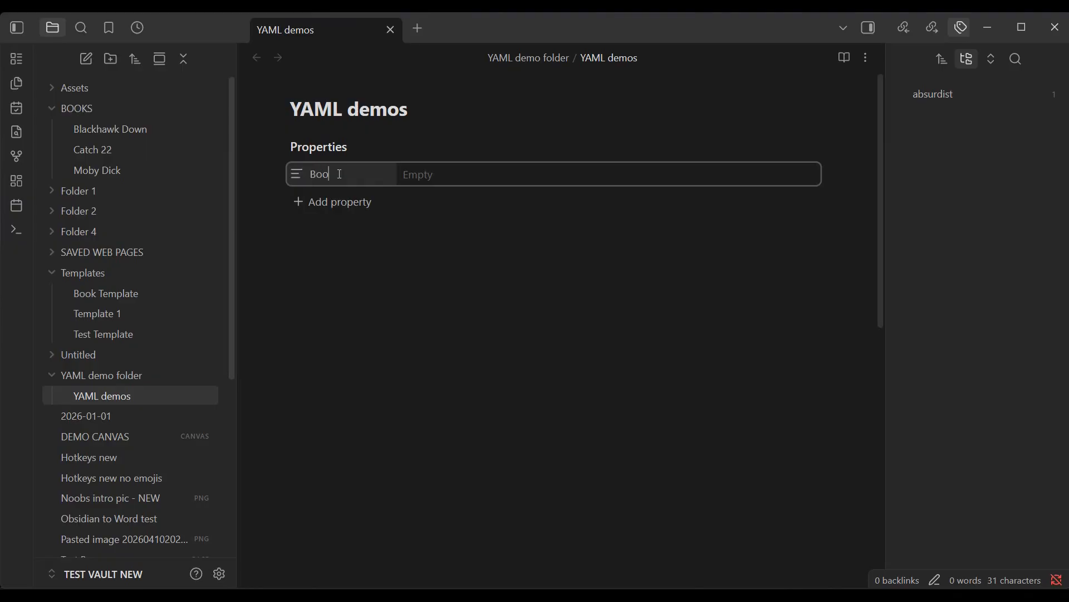
type("k 1titler")
key("BackSpace")
left_click(430, 175)
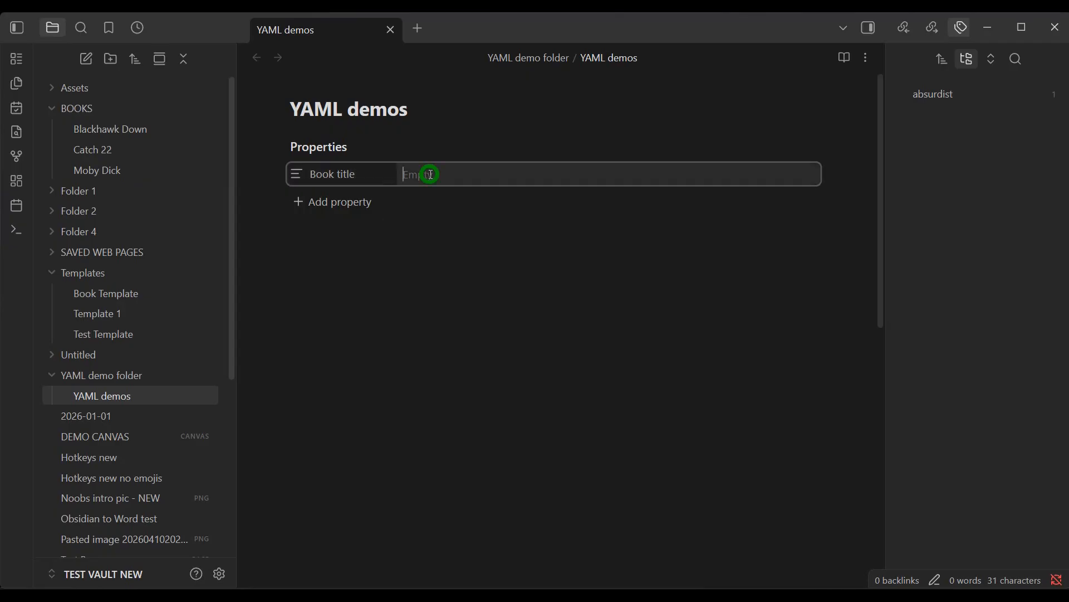
type("Harry Potter")
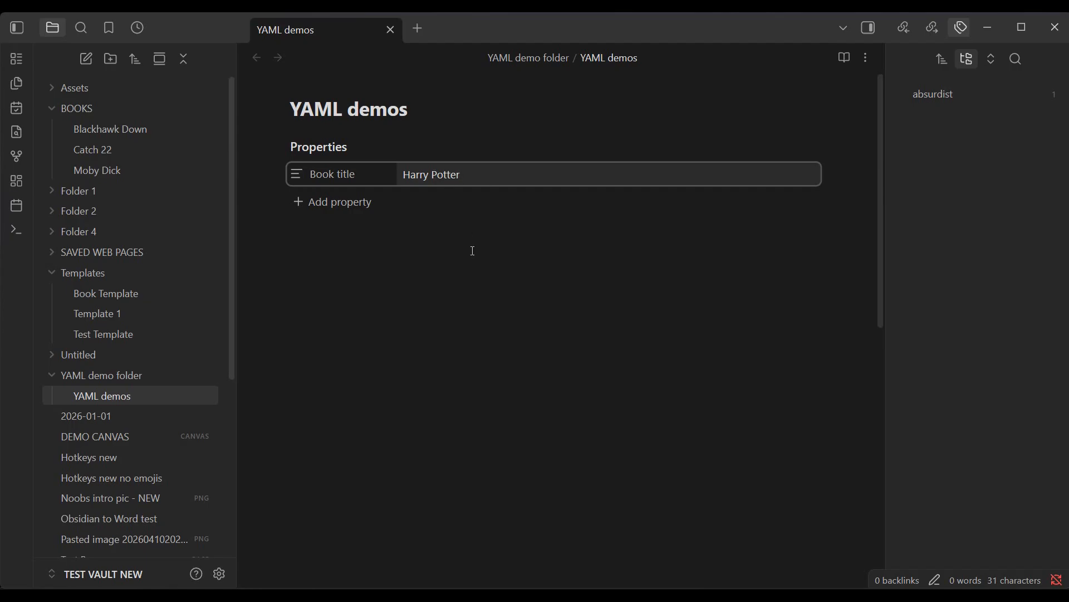
Step: Add a second file property named "Book author" with the value "J. K. Rowling"
left_click(304, 201)
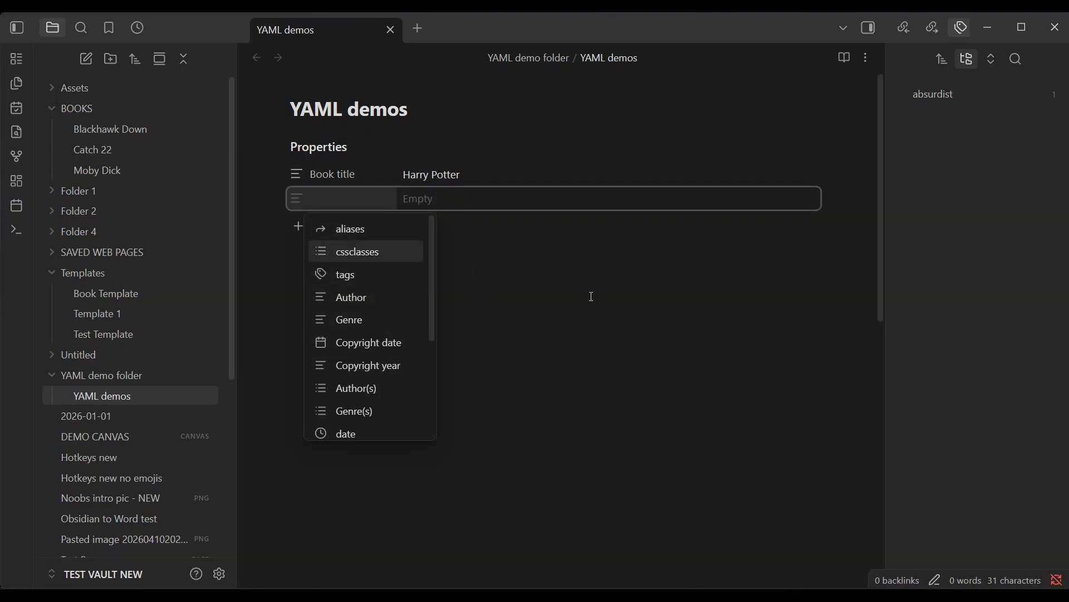
type("Boo")
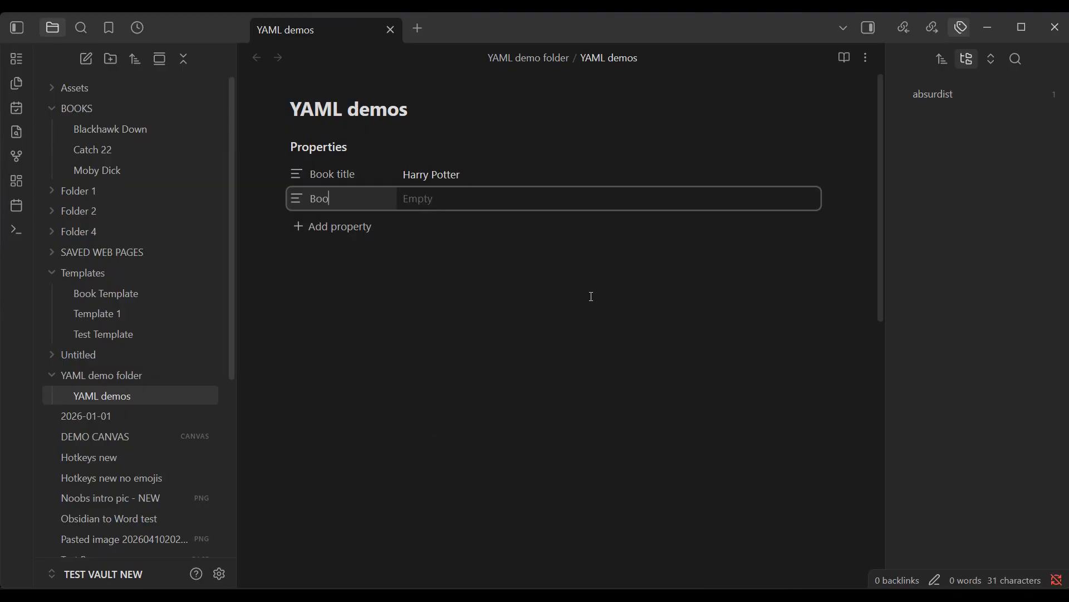
type("k author")
left_click(480, 200)
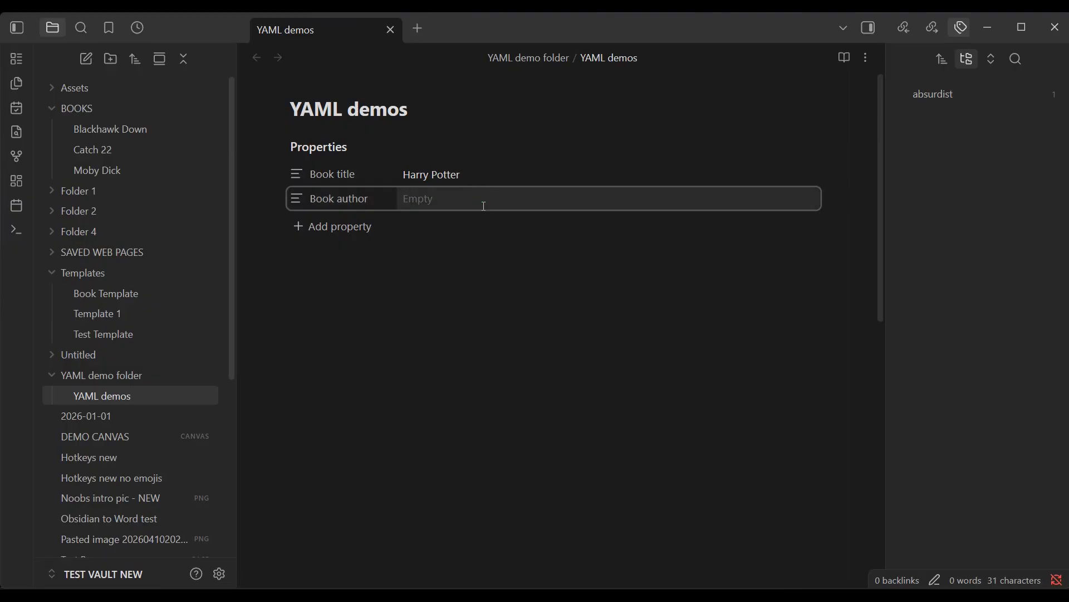
type("J. K. Rowling")
left_click(396, 351)
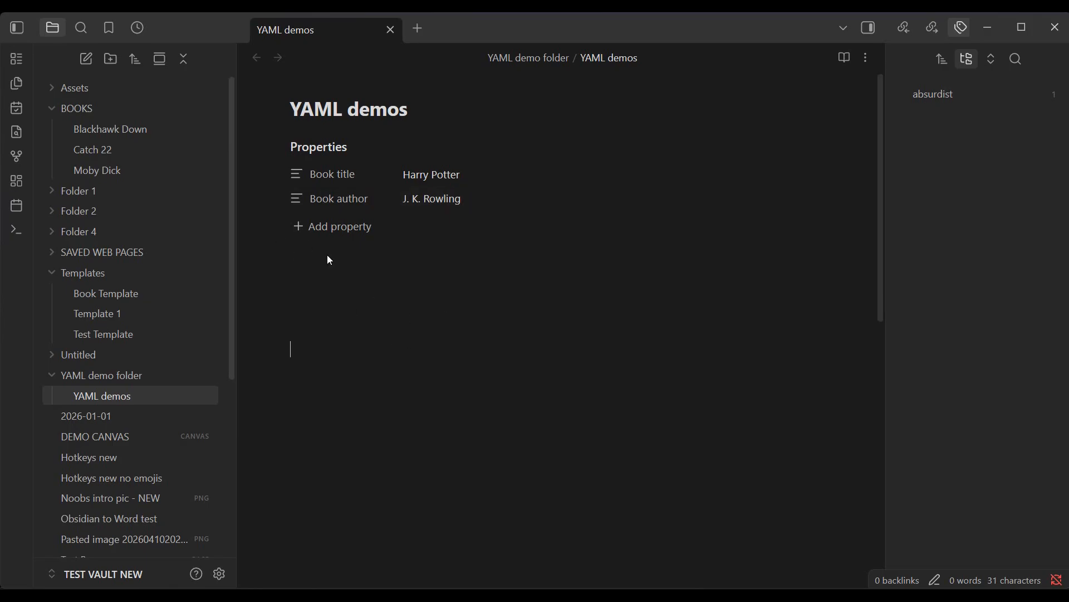
Step: Review the type options of the Book title property, and remove the Book author property from the note
left_click(296, 176)
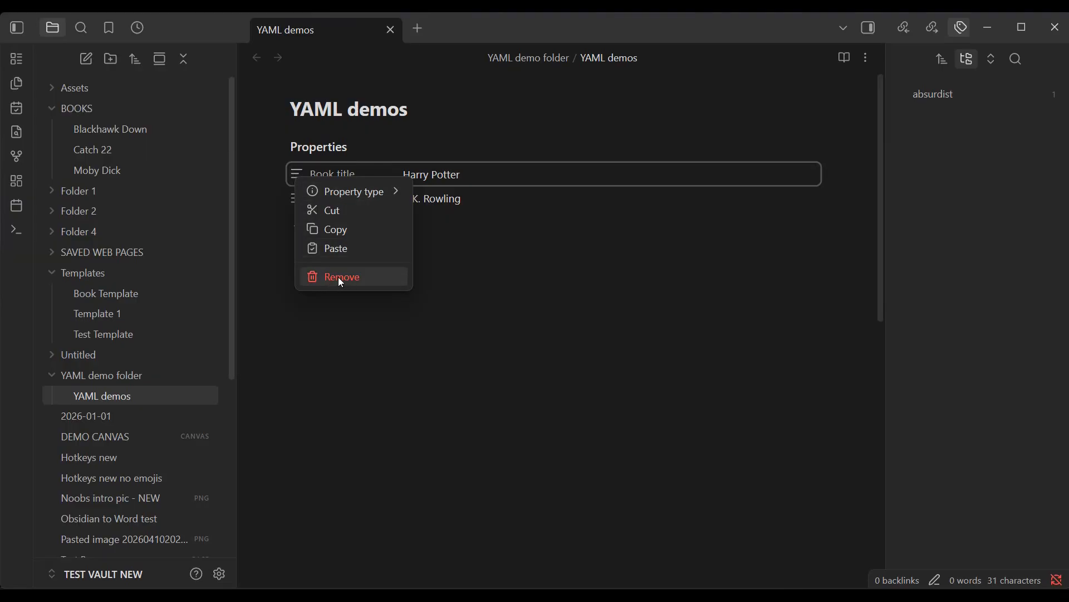
mouse_move(346, 191)
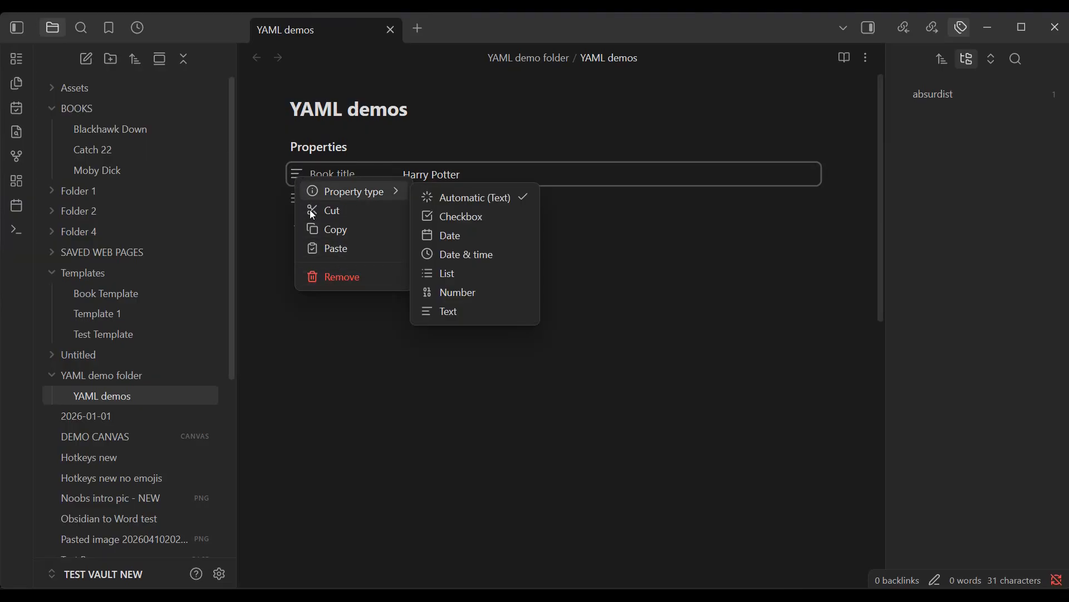
left_click(342, 278)
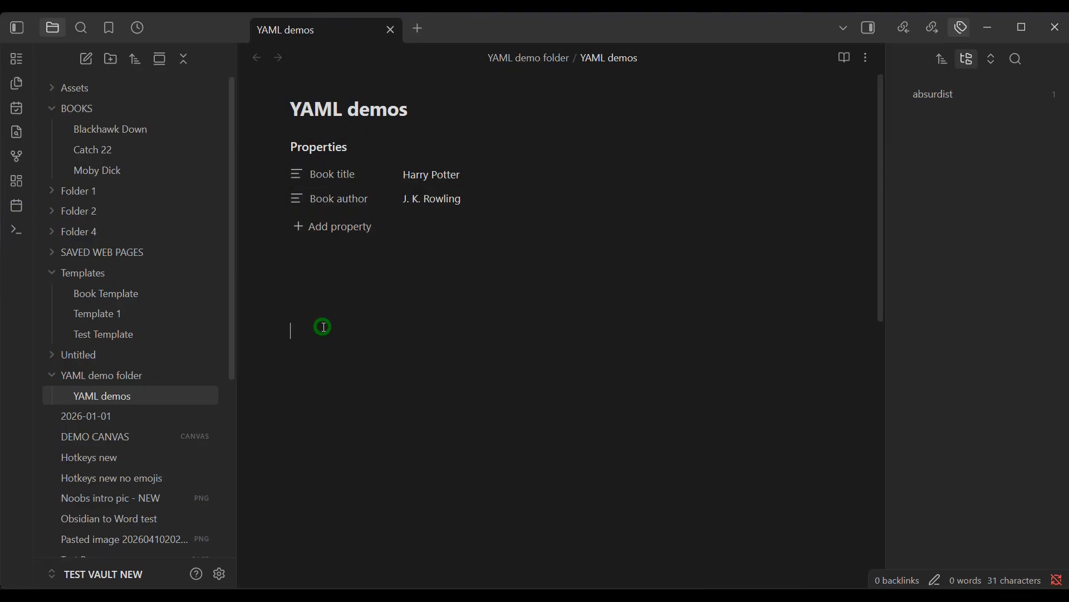
left_click(300, 199)
left_click(342, 297)
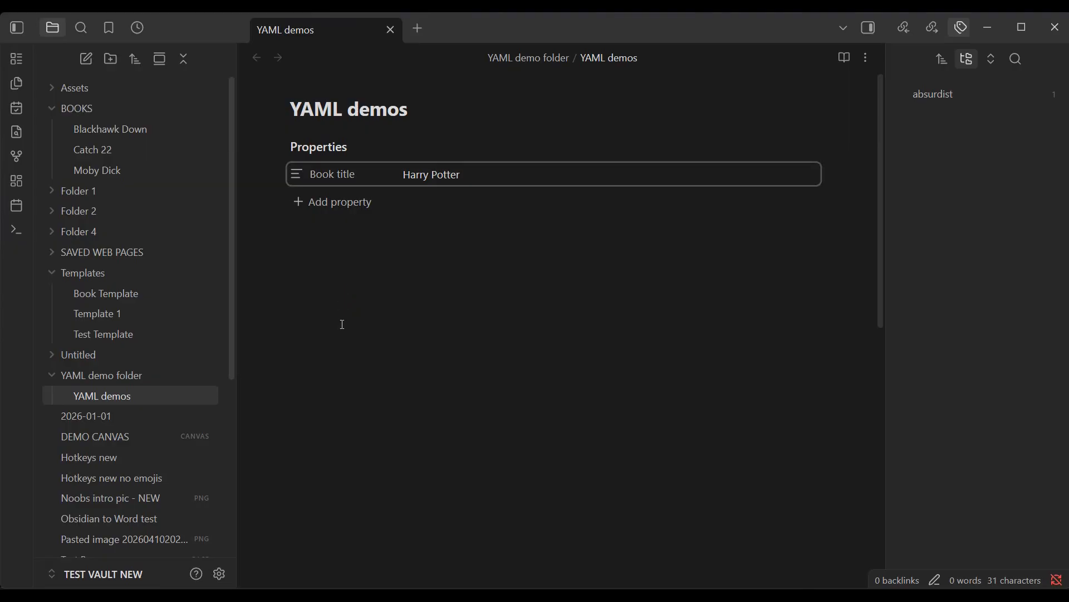
Step: Check the options for the whole properties block, and view the note in Source mode before returning to the rendered editing view
right_click(321, 148)
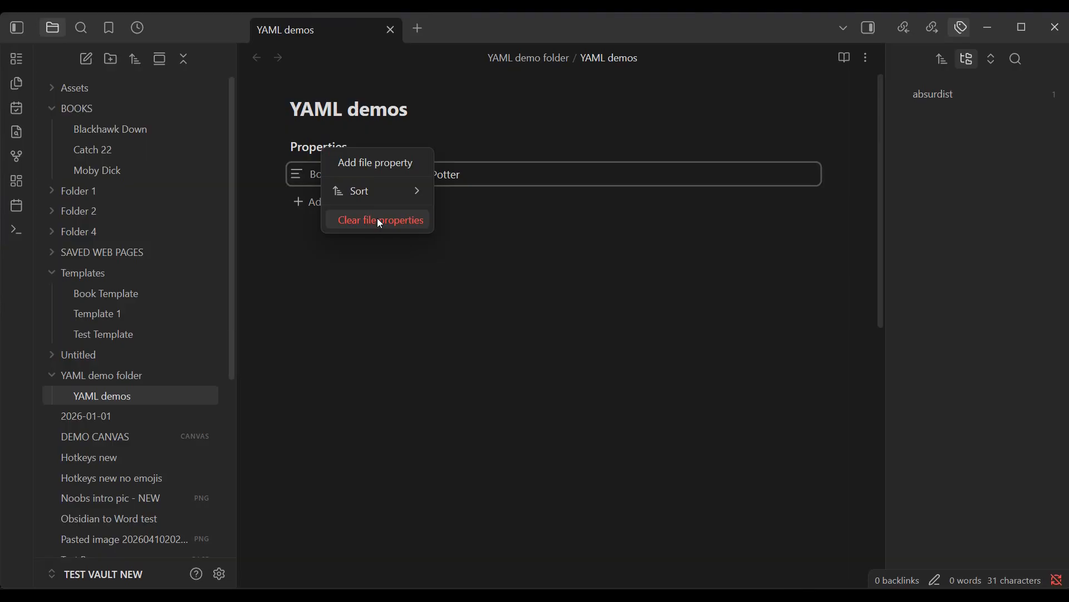
left_click(365, 282)
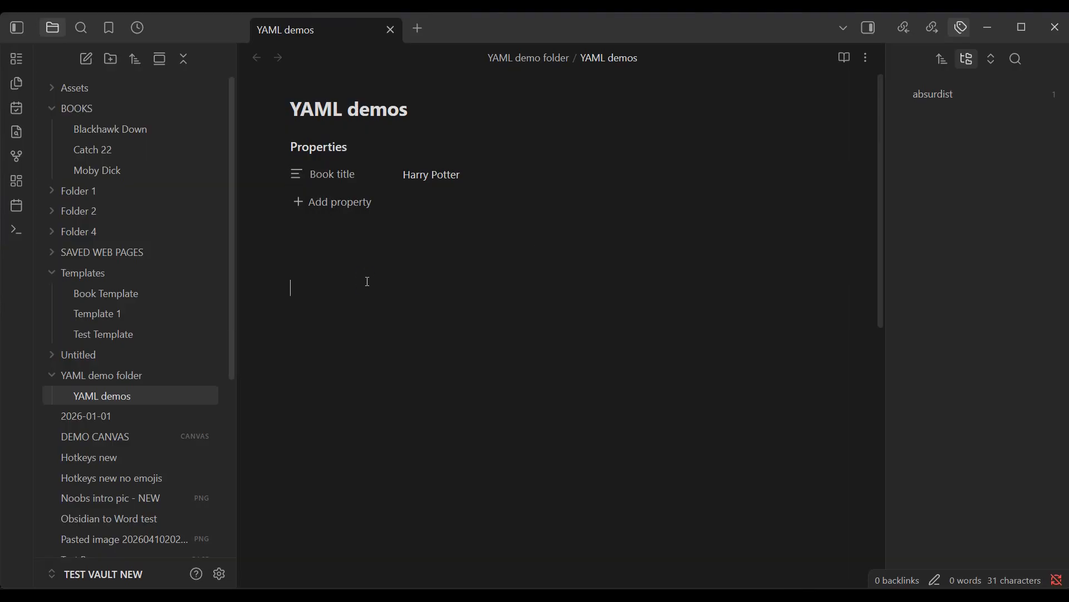
left_click(868, 56)
left_click(815, 119)
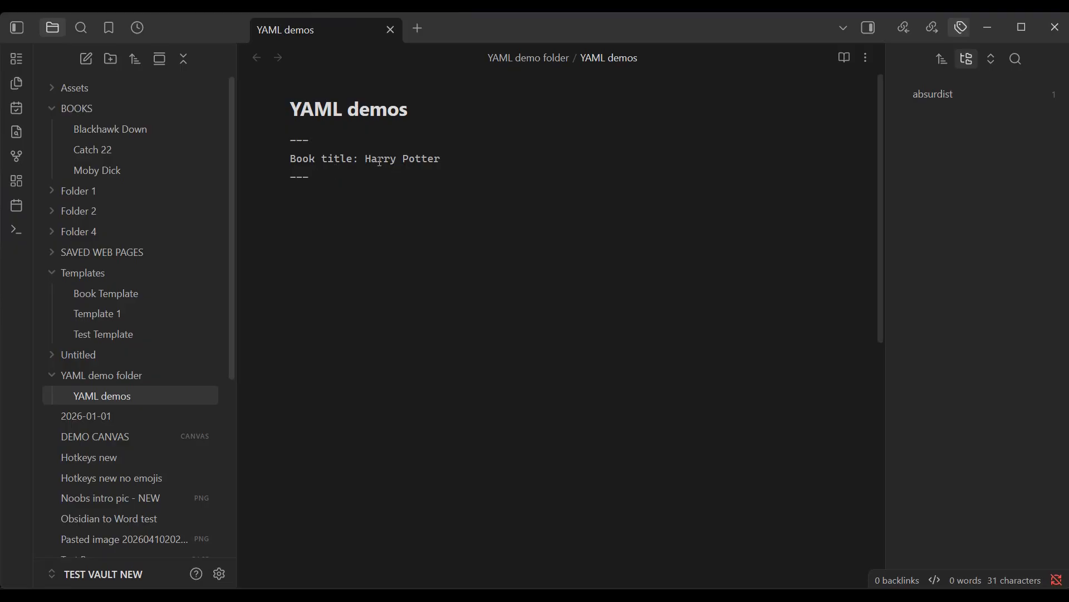
left_click(866, 58)
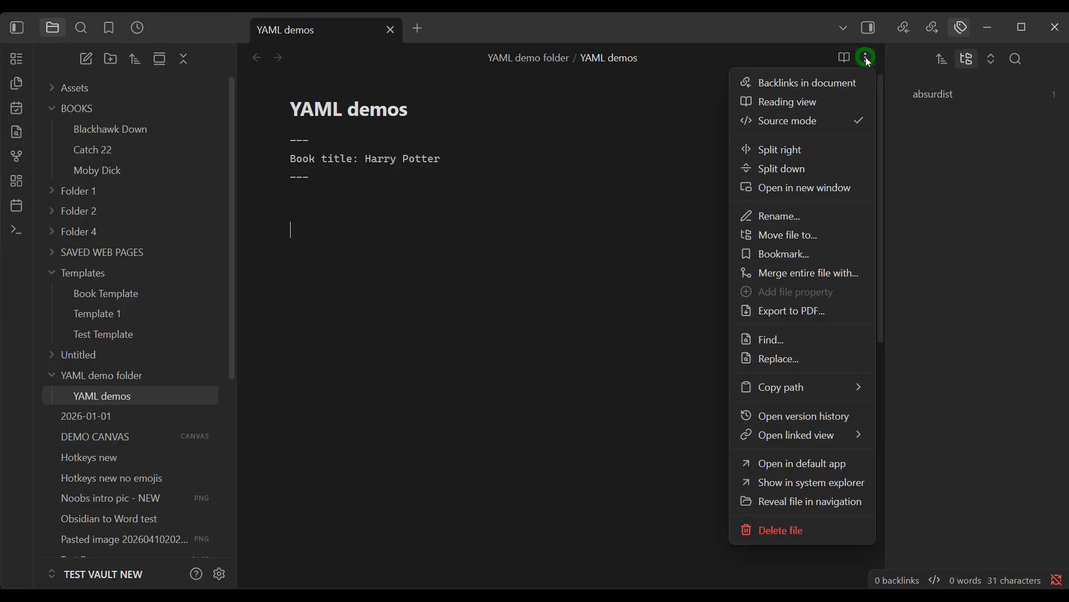
left_click(823, 121)
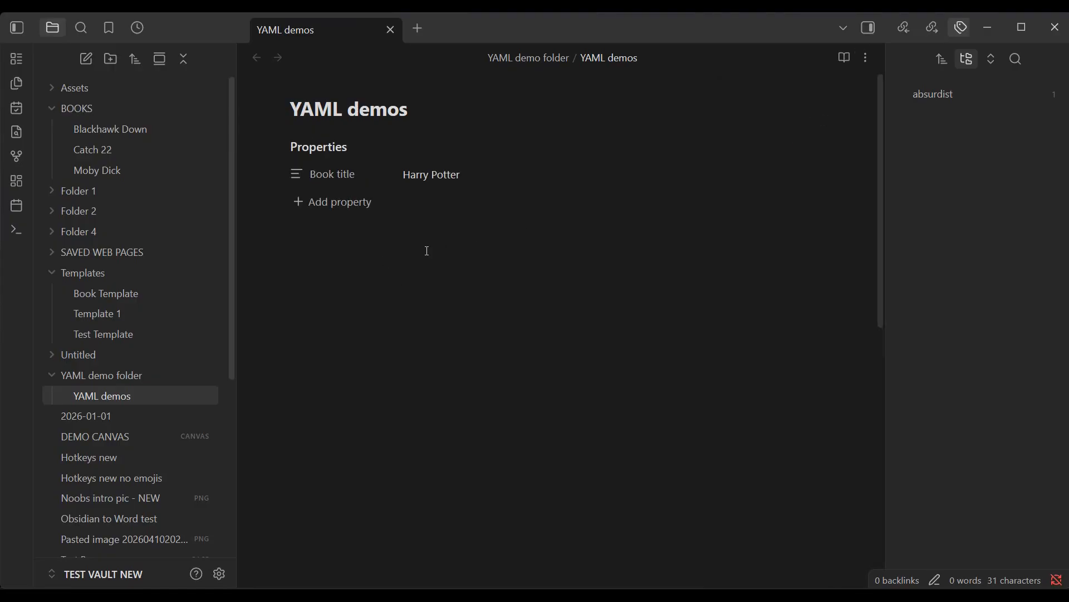
Step: Add a file property named "author name" with the value "JK Rowling" below the Book title property
left_click(293, 204)
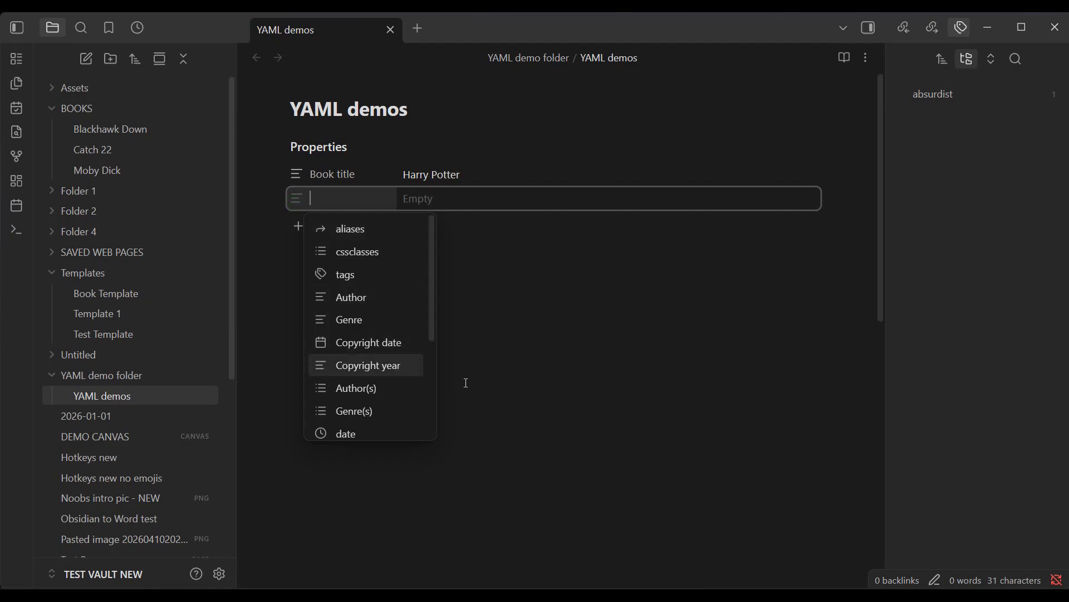
type("auth")
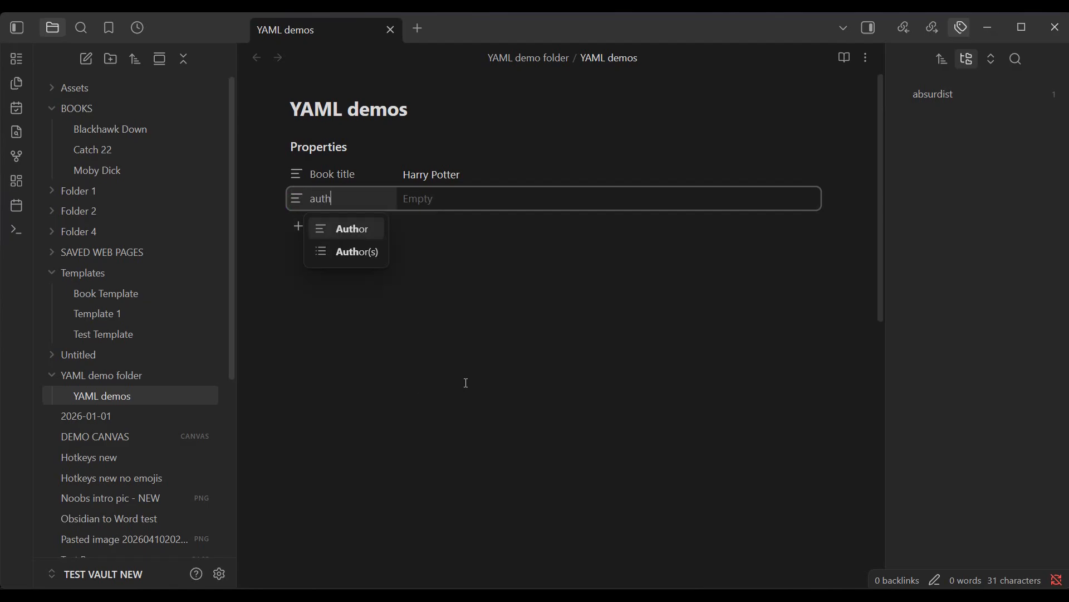
type("or na")
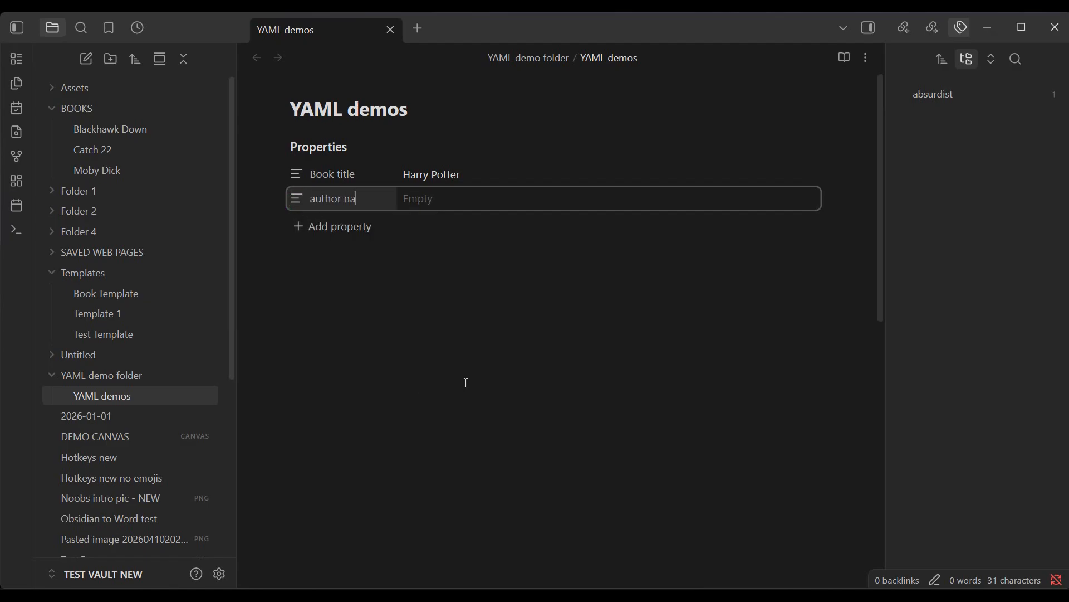
type("me")
key("Tab")
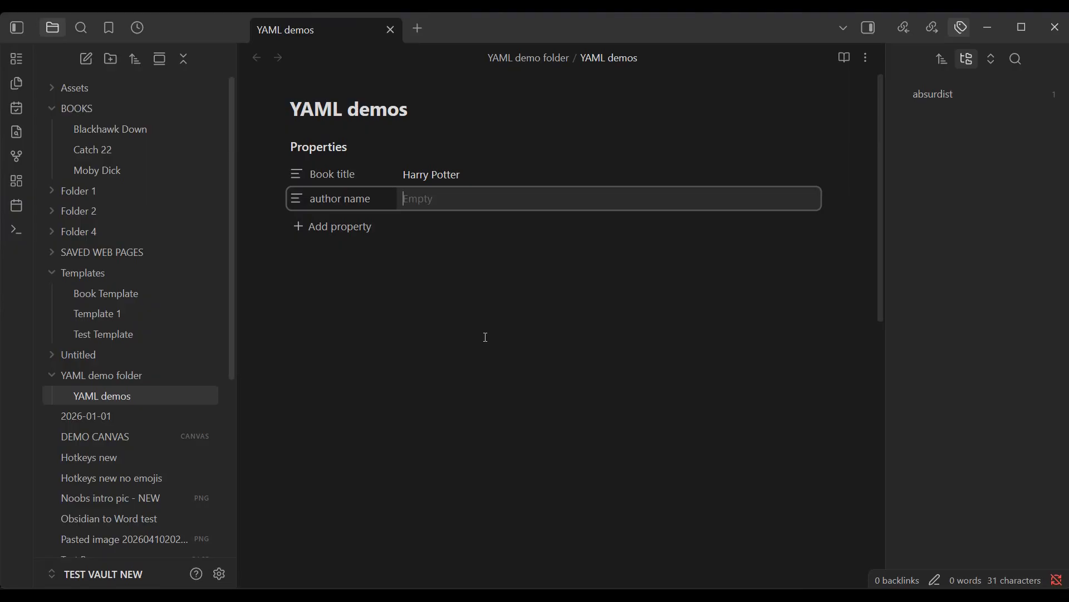
type("JK Rowling")
left_click(480, 338)
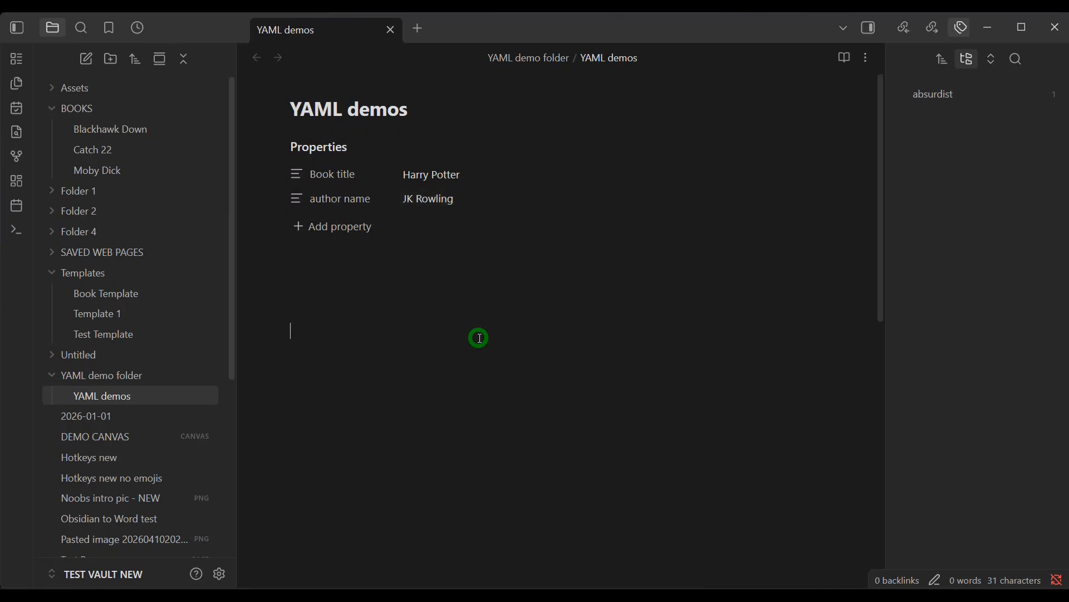
Step: View the YAML of both properties in Source mode, and switch back to the rendered properties
left_click(865, 58)
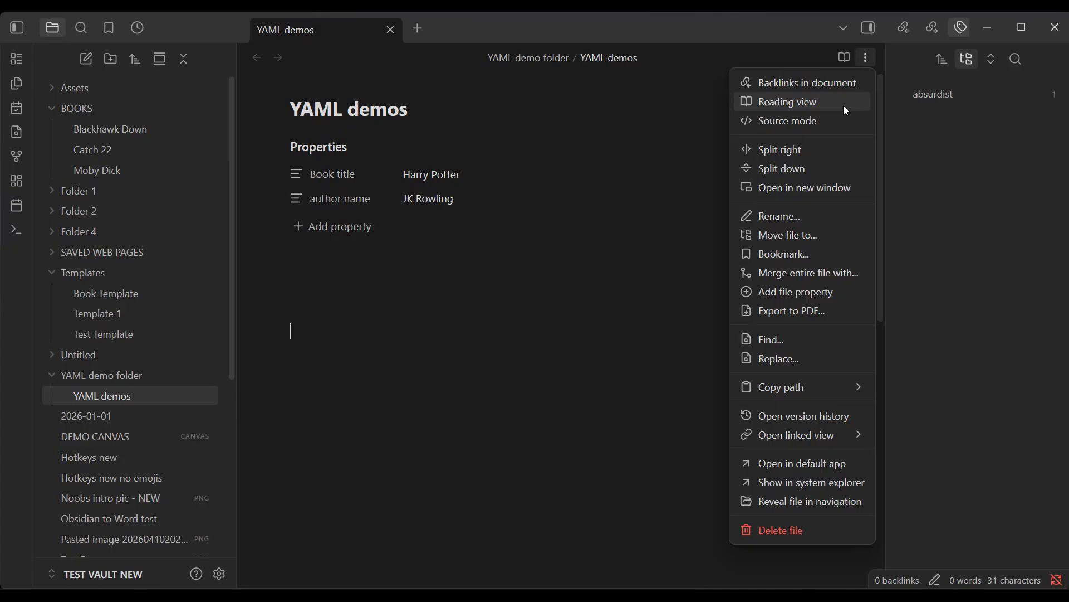
left_click(829, 125)
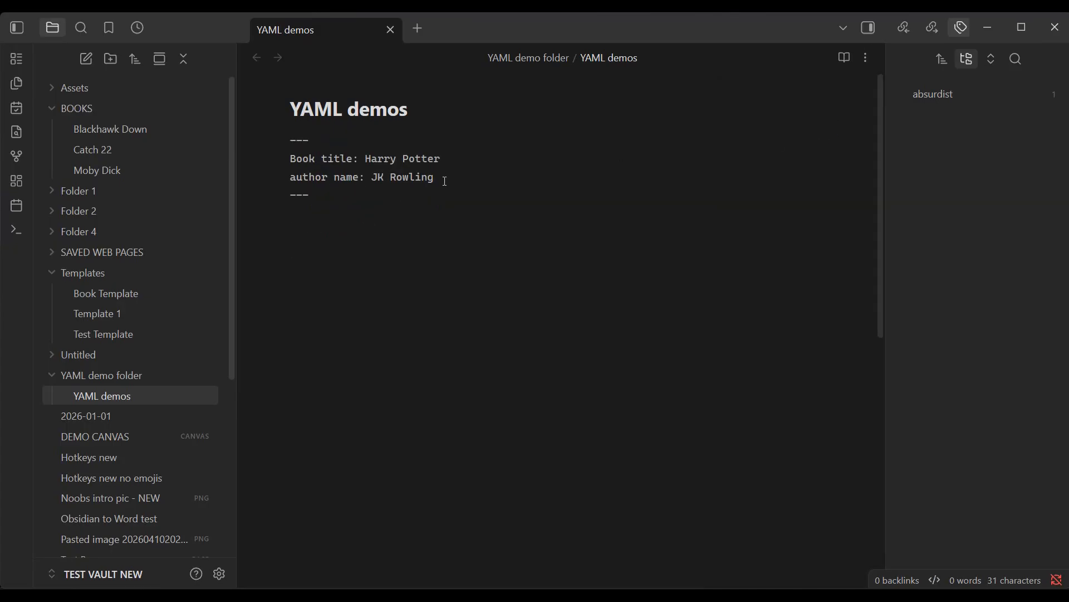
left_click(867, 66)
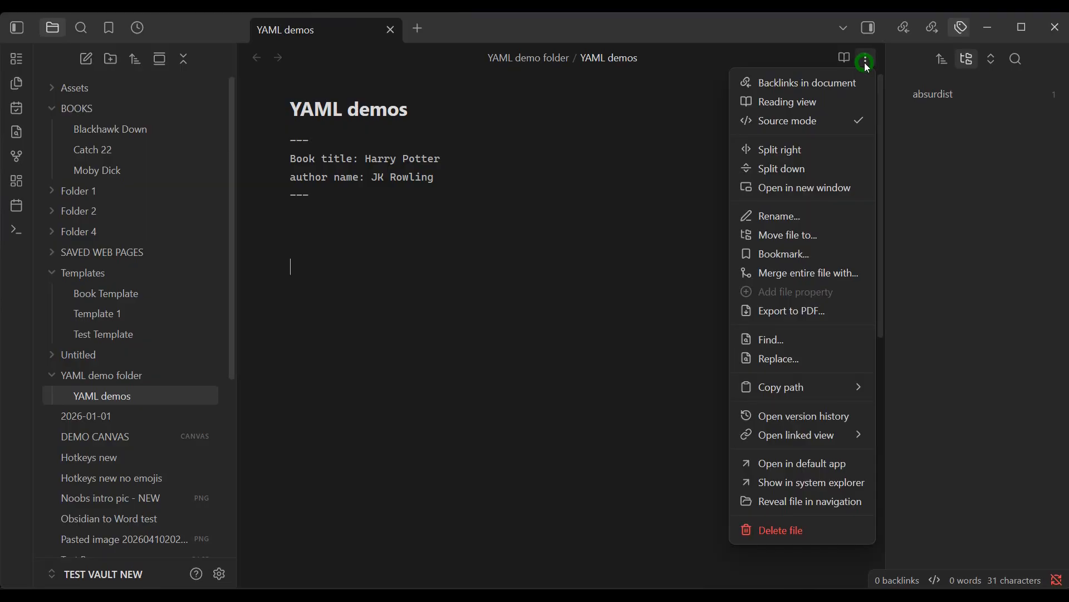
left_click(830, 117)
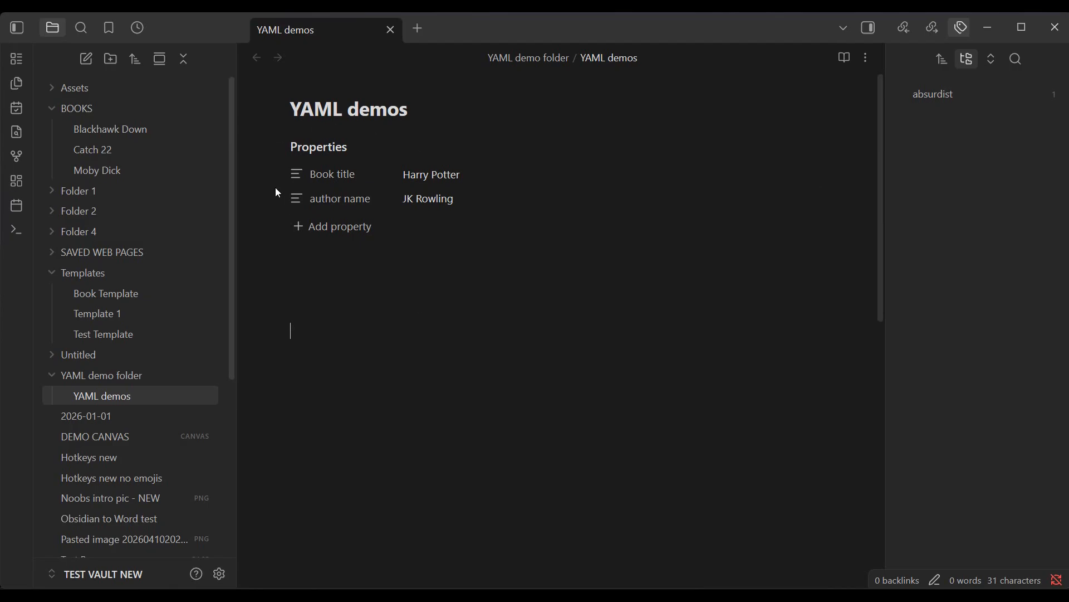
Step: Clear all file properties from the YAML demos note
right_click(316, 146)
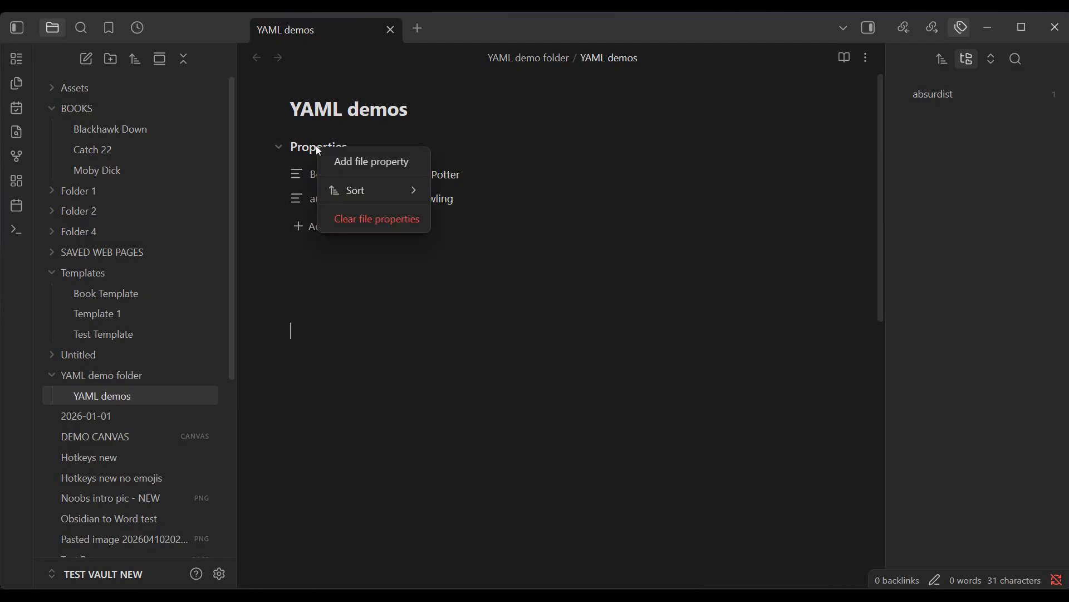
left_click(383, 222)
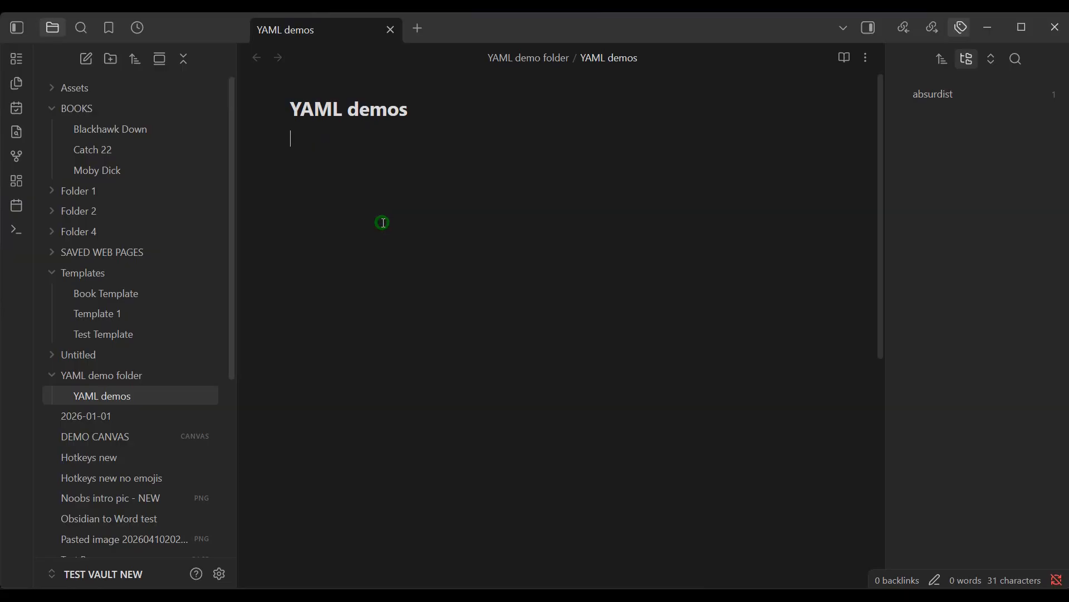
Step: Start a new properties block in the empty note with three hyphens, and leave it without naming a property
left_click(403, 273)
type("---")
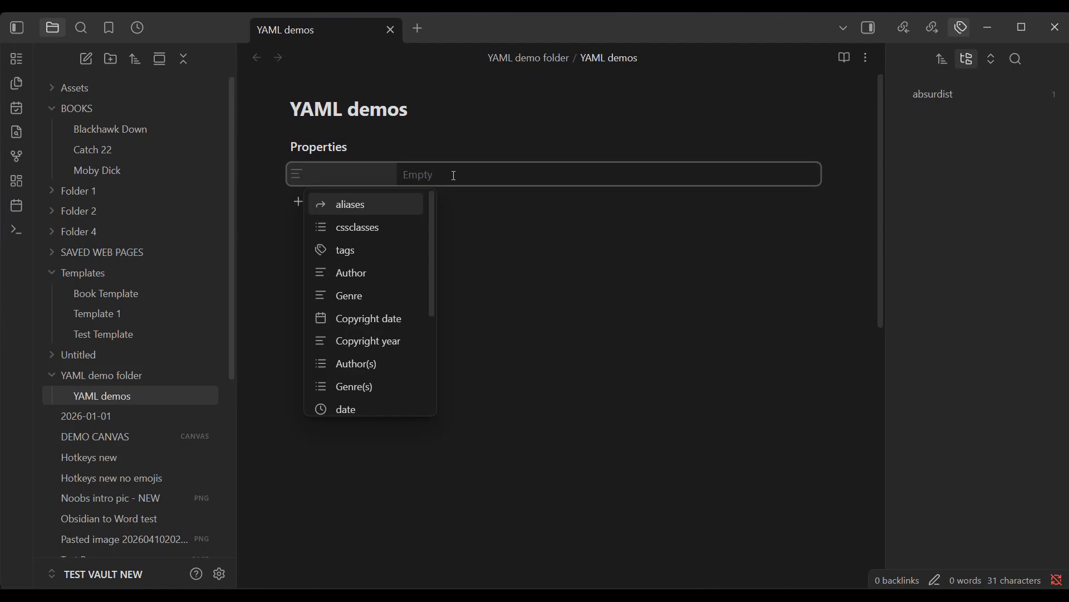
left_click(520, 299)
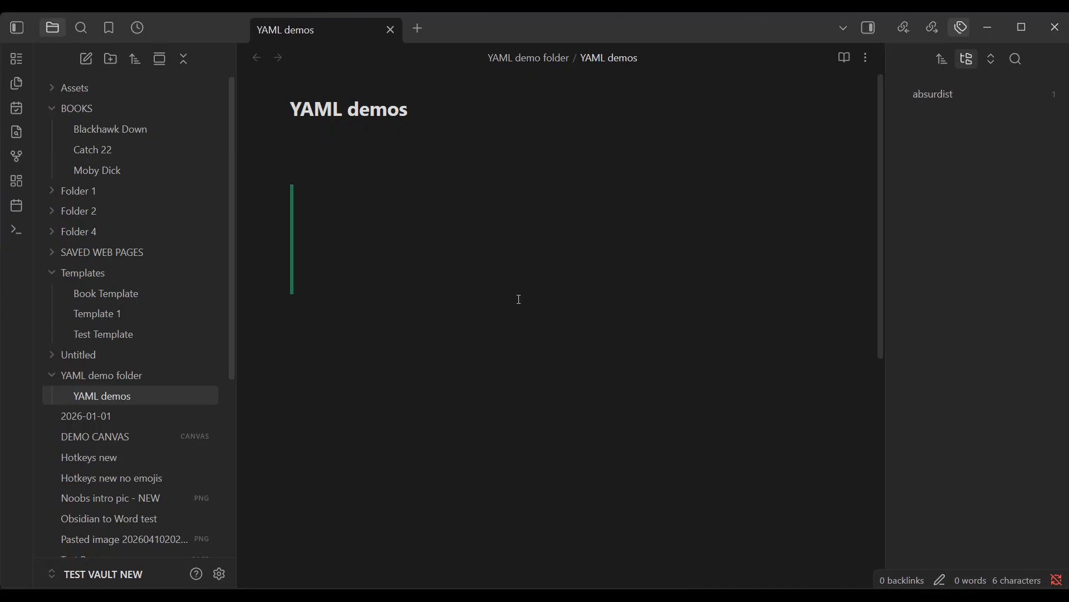
left_click(356, 197)
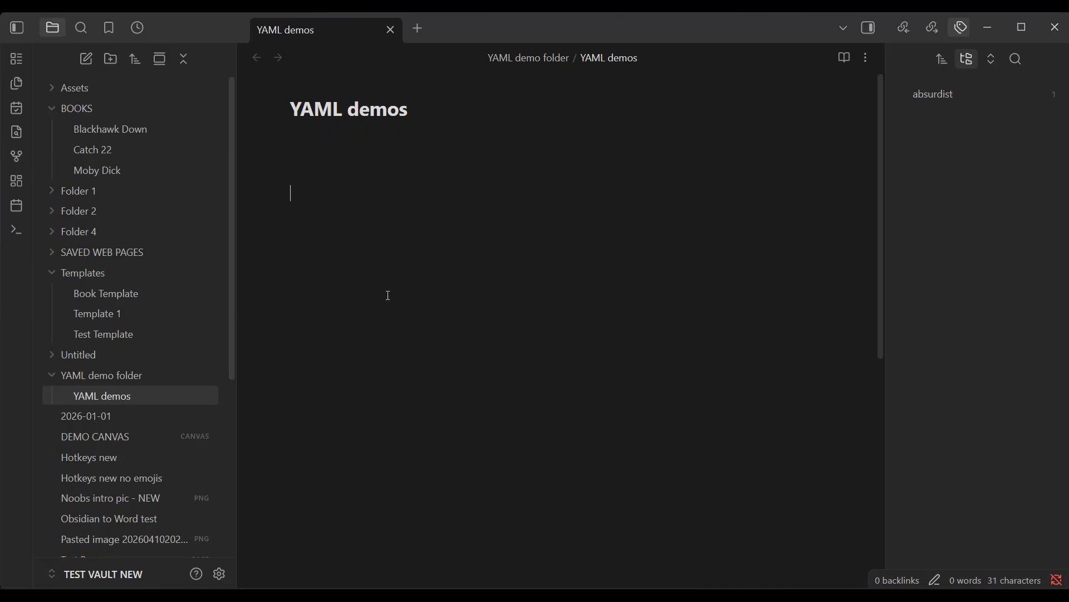
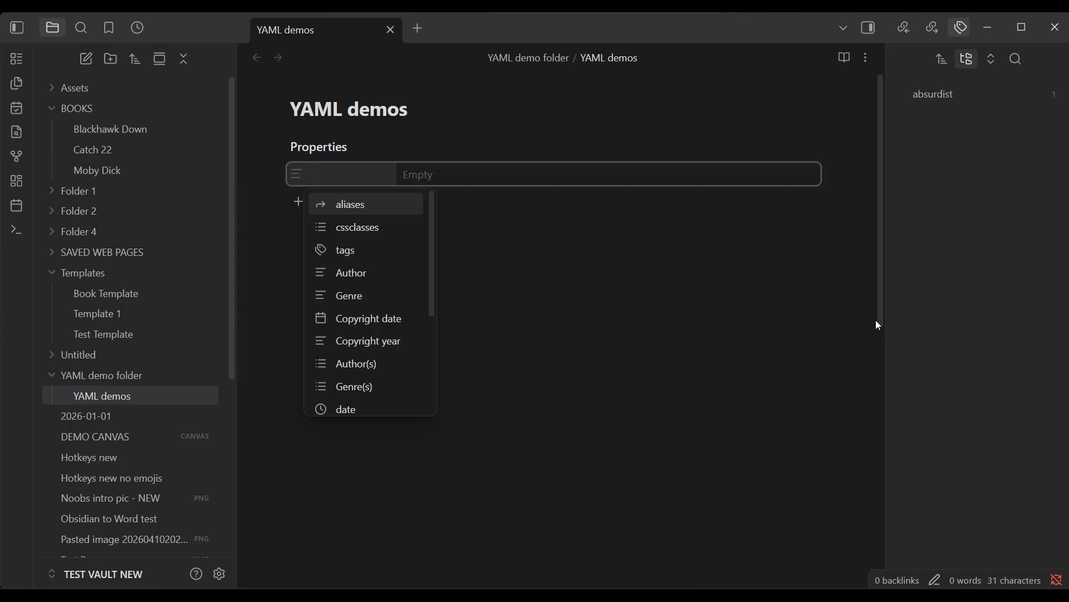
Step: Name the empty file property "Topics" and set its property type to List
type("T")
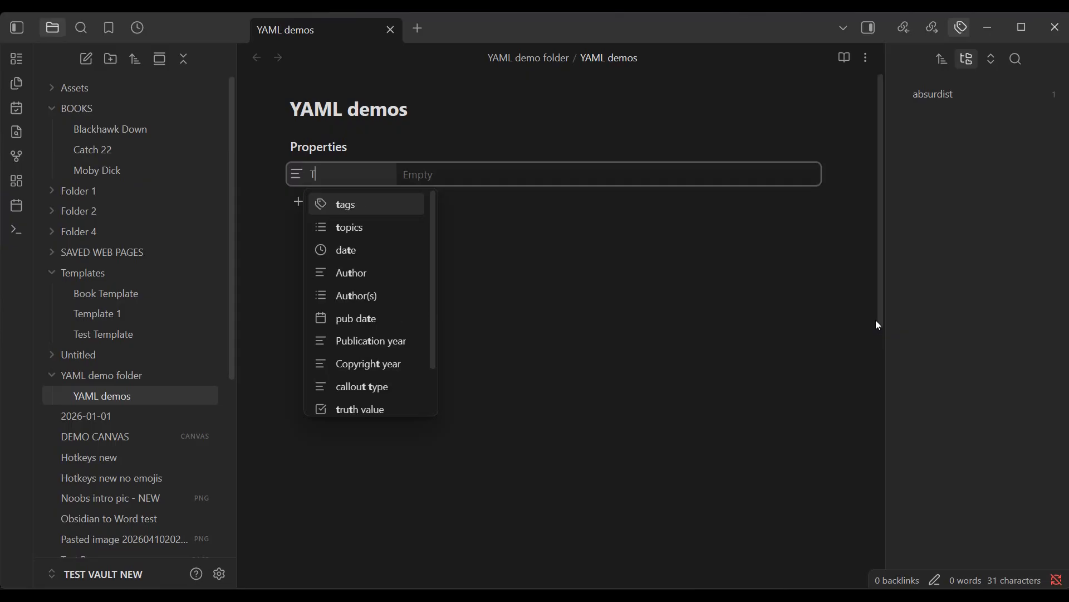
type("opics")
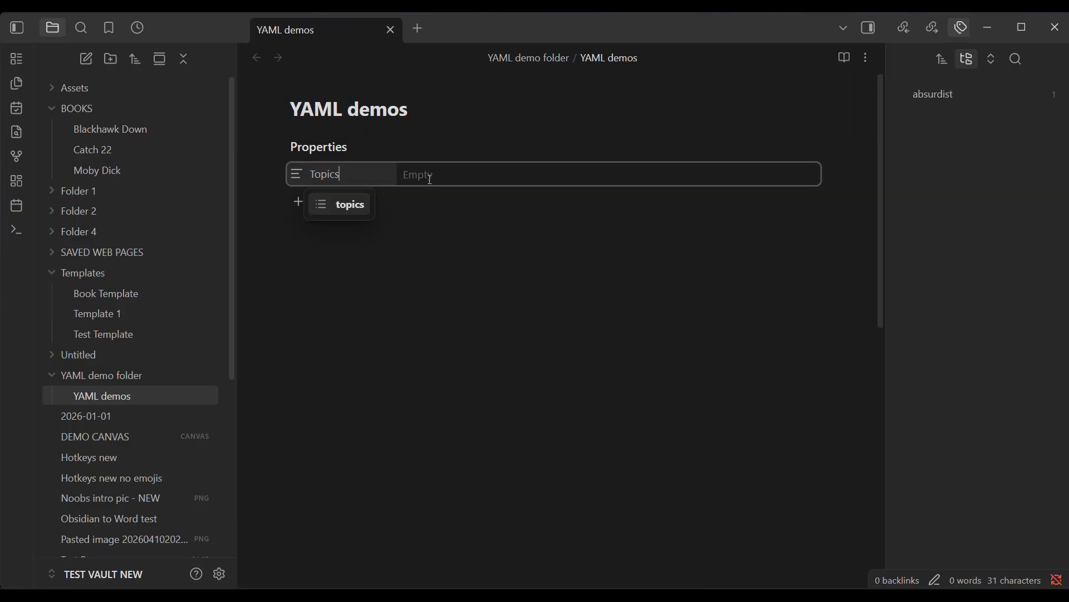
left_click(296, 177)
mouse_move(354, 194)
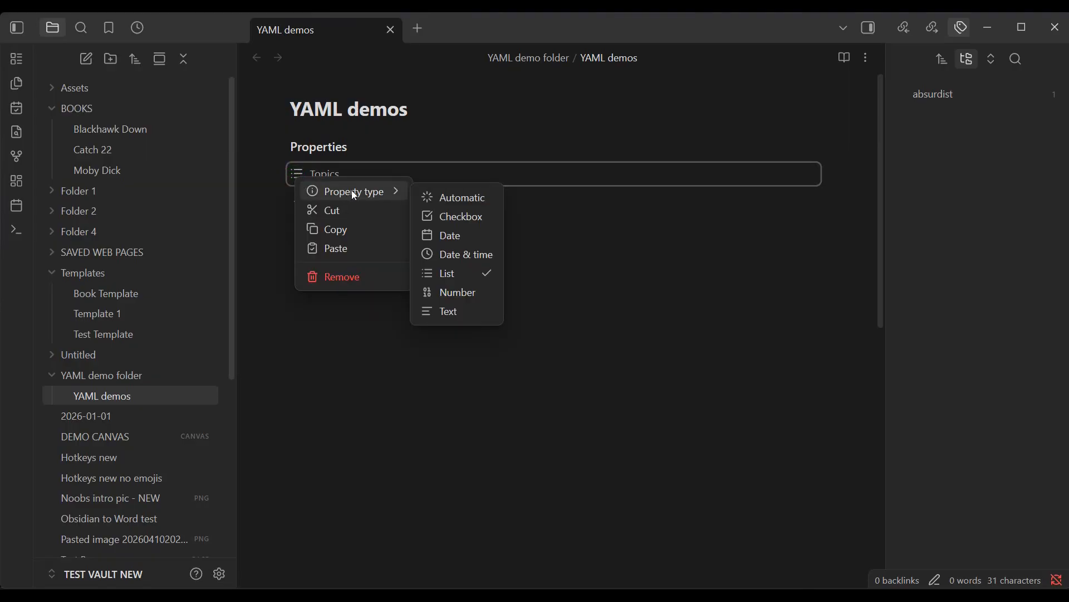
left_click(449, 272)
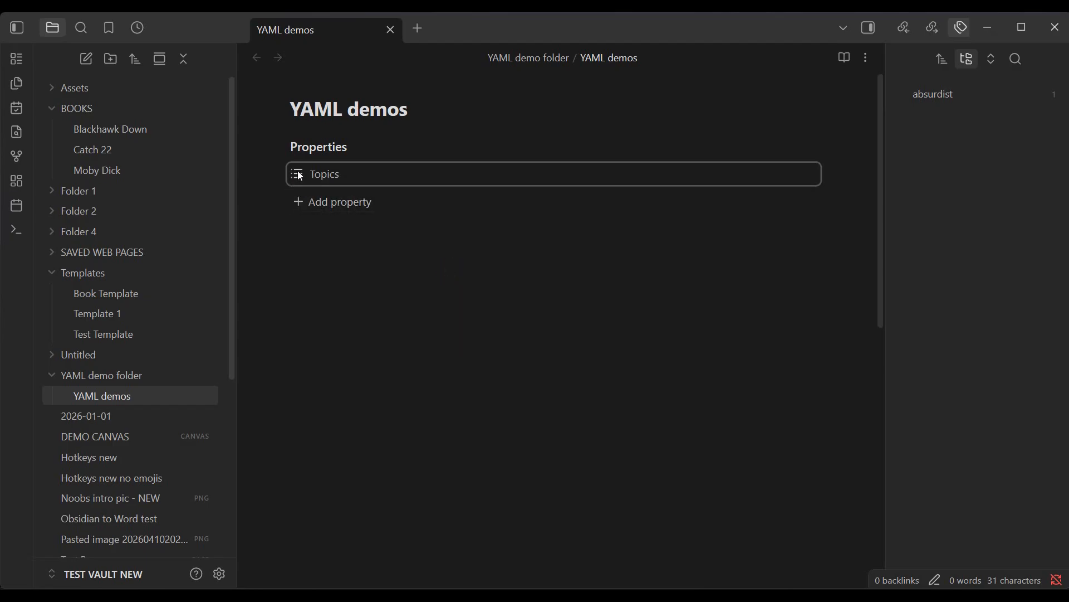
Step: Enter history, politics and finance as three separate items of the Topics list property
left_click(382, 171)
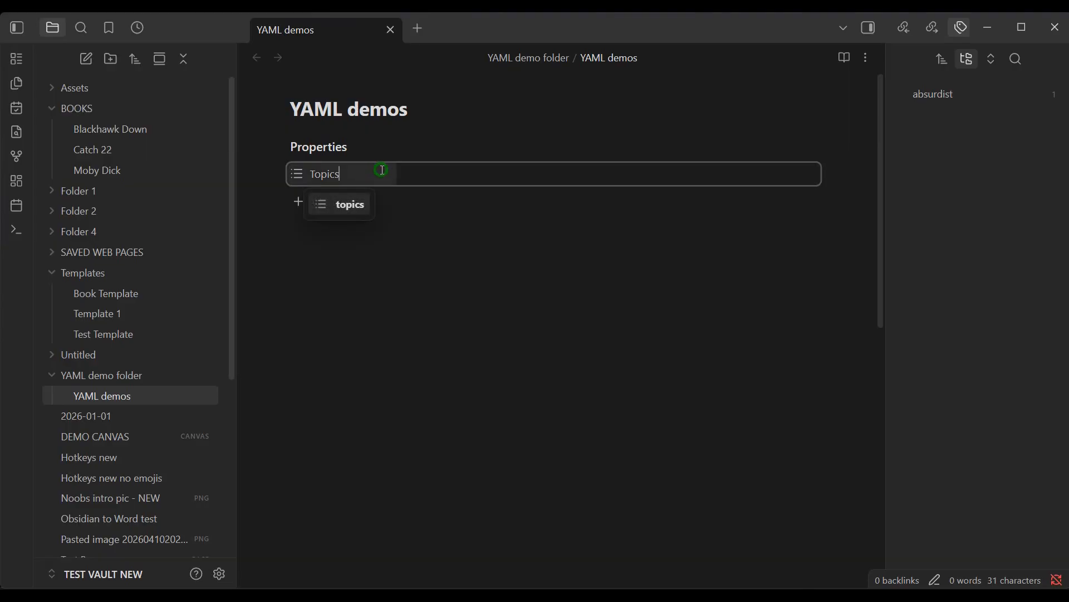
left_click(412, 175)
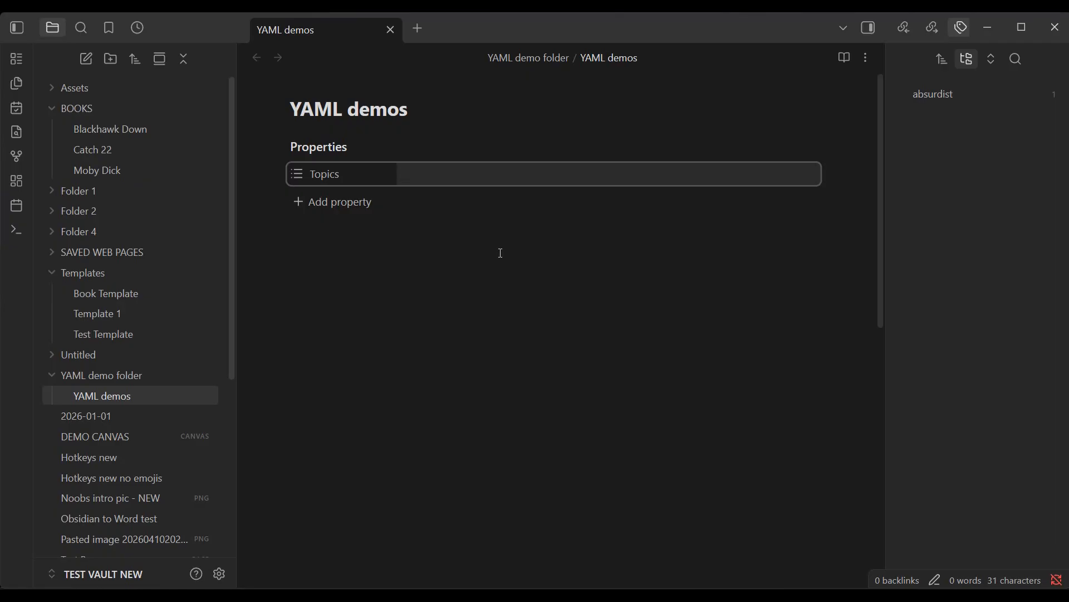
type("history")
key("Return")
type("politics")
key("Return")
type("finance")
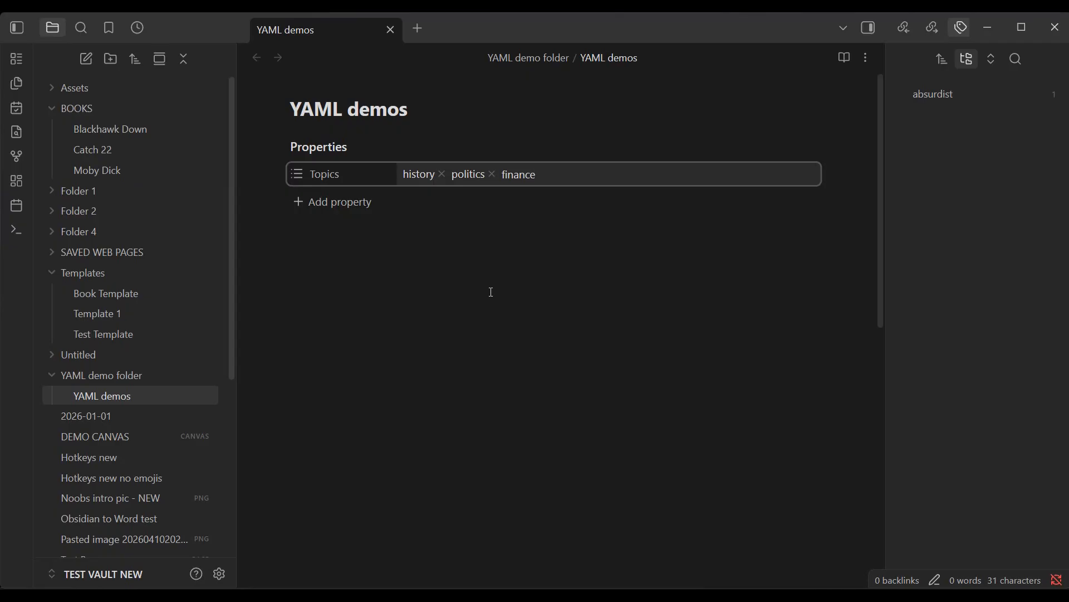
key("Return")
left_click(442, 382)
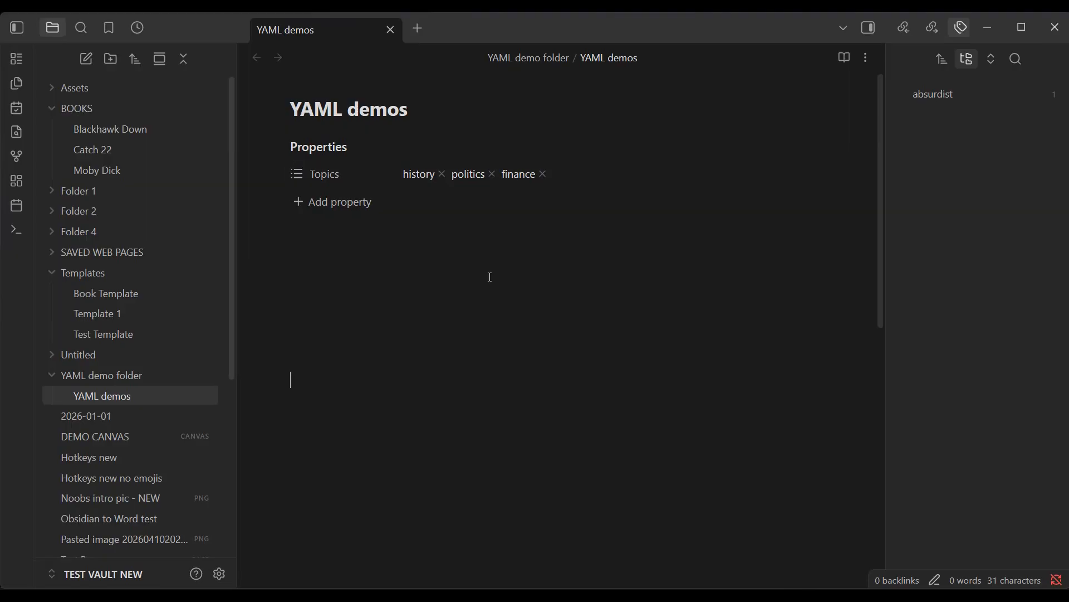
Step: View the YAML of the Topics list in Source mode, and return to the rendered properties
left_click(866, 56)
left_click(803, 122)
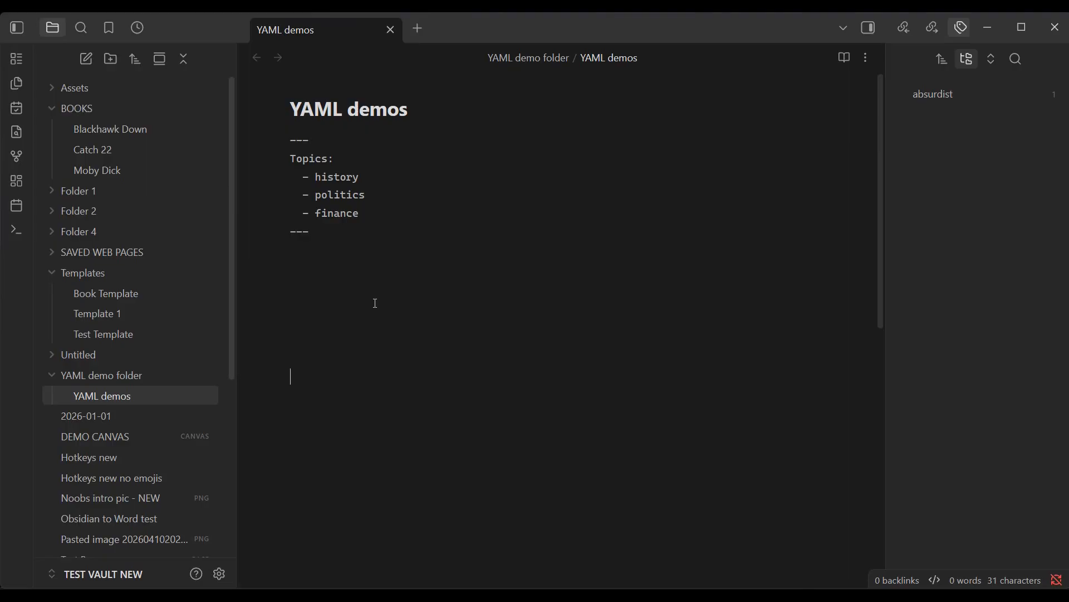
left_click(866, 60)
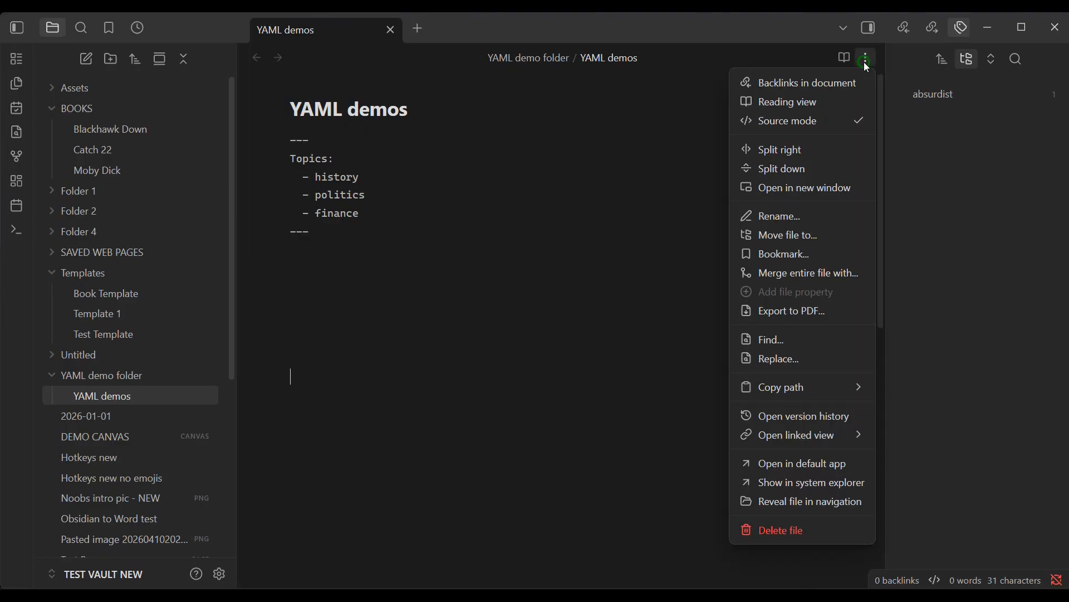
left_click(828, 127)
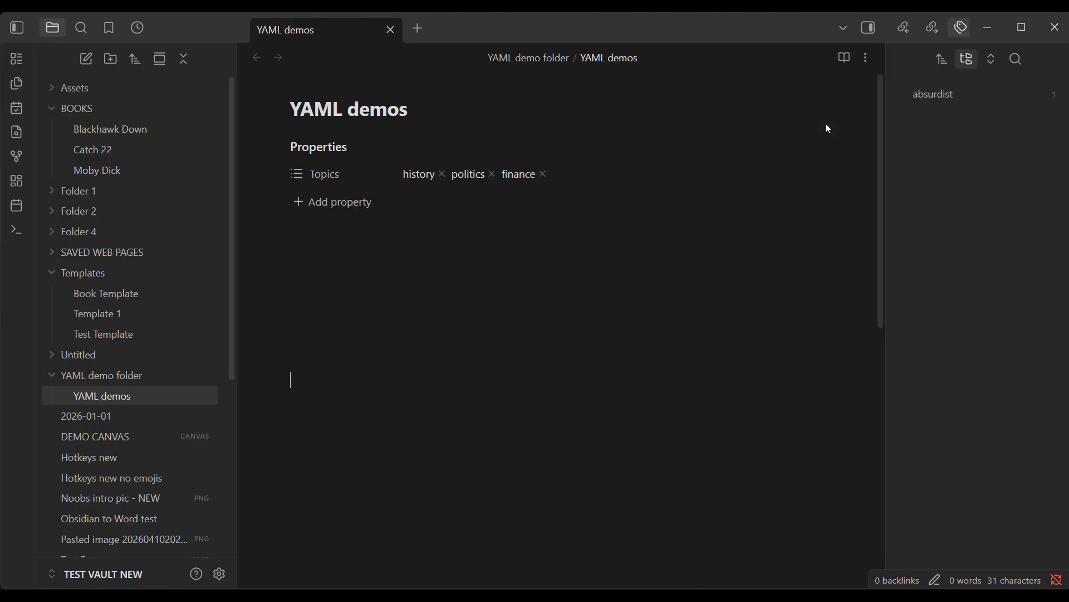
Step: Remove politics from the Topics list, check the YAML in Source mode, and return to the rendered properties
left_click(492, 173)
left_click(863, 60)
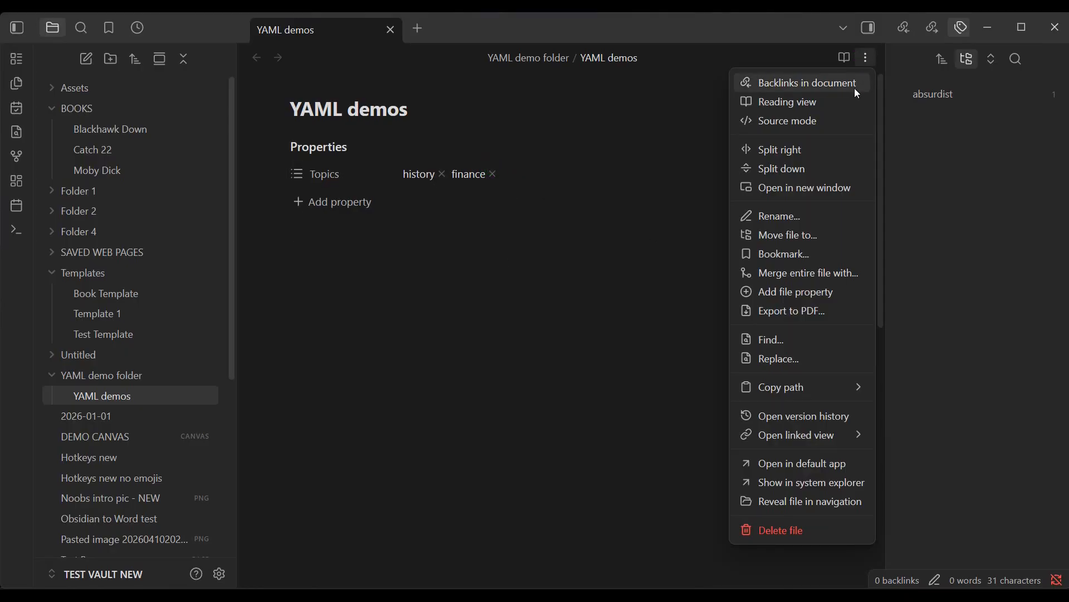
left_click(814, 122)
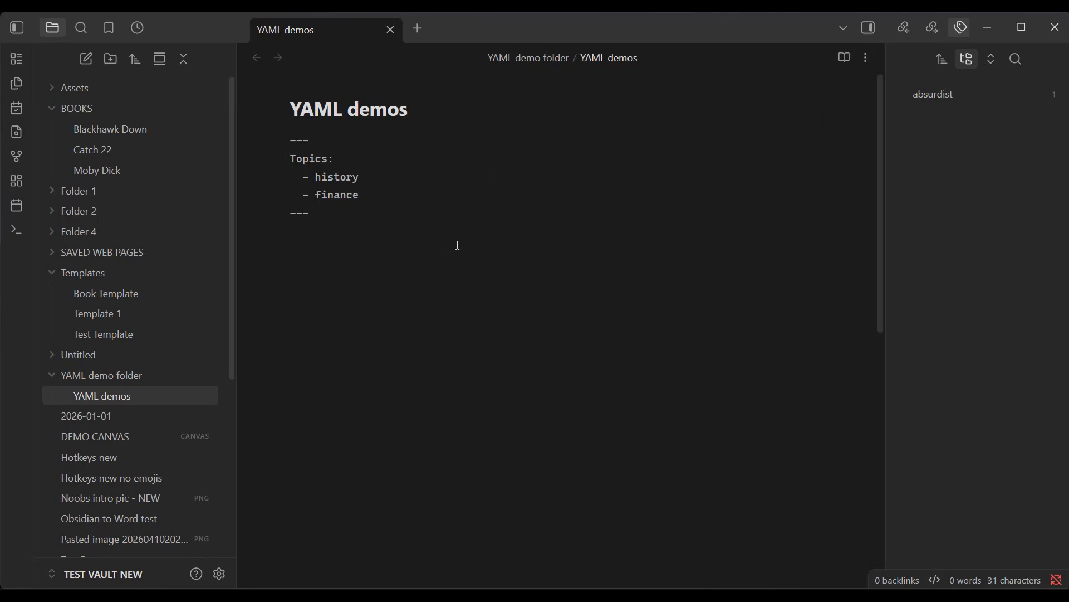
left_click(866, 58)
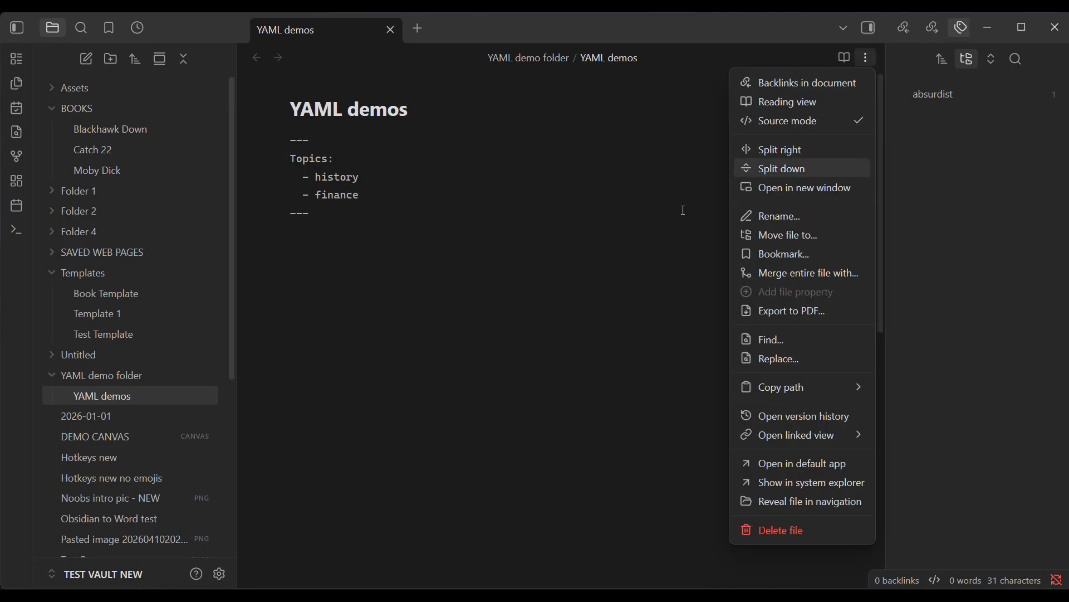
left_click(800, 120)
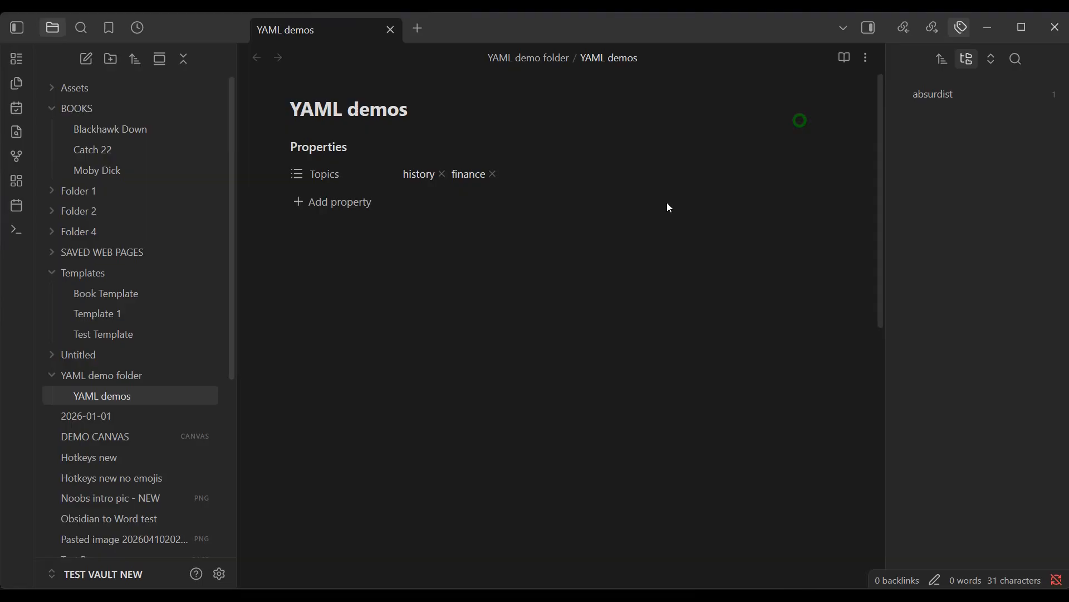
Step: Add a file property named "pub date" with the Date property type
left_click(300, 203)
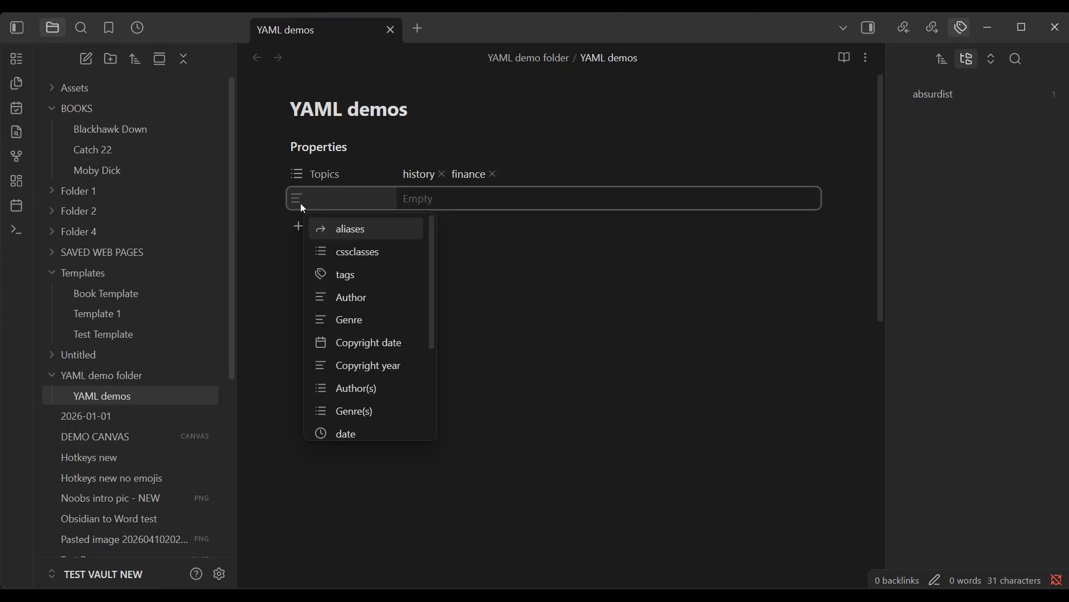
type("p")
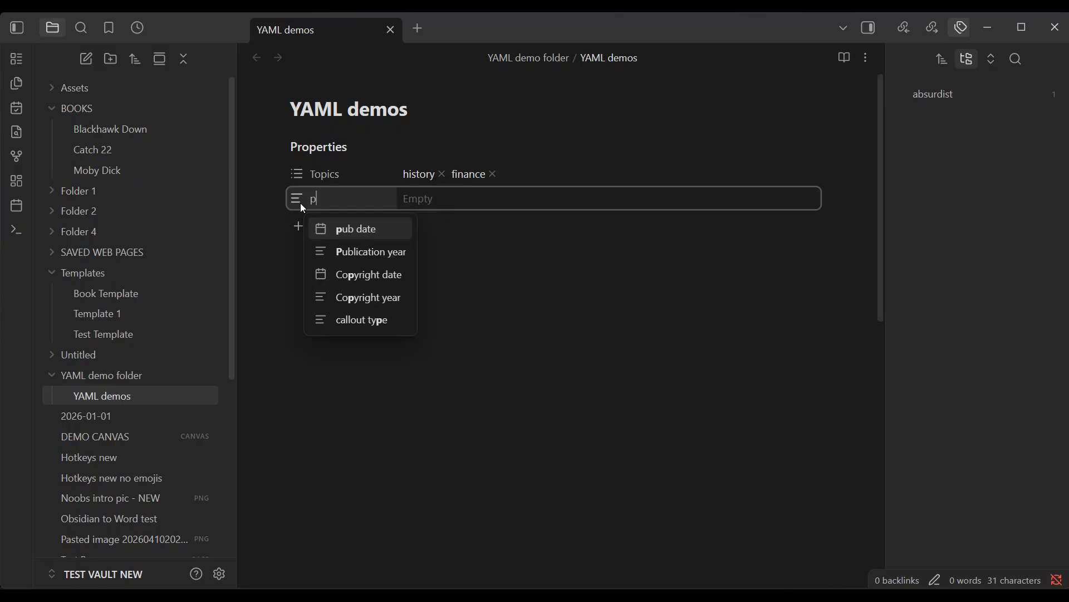
type("ub date")
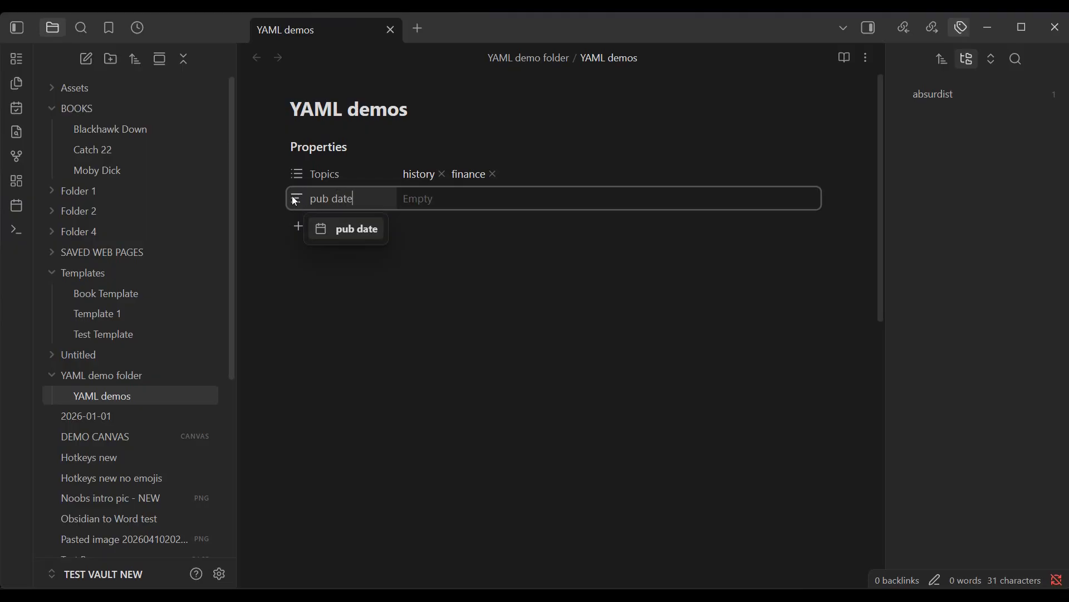
left_click(295, 200)
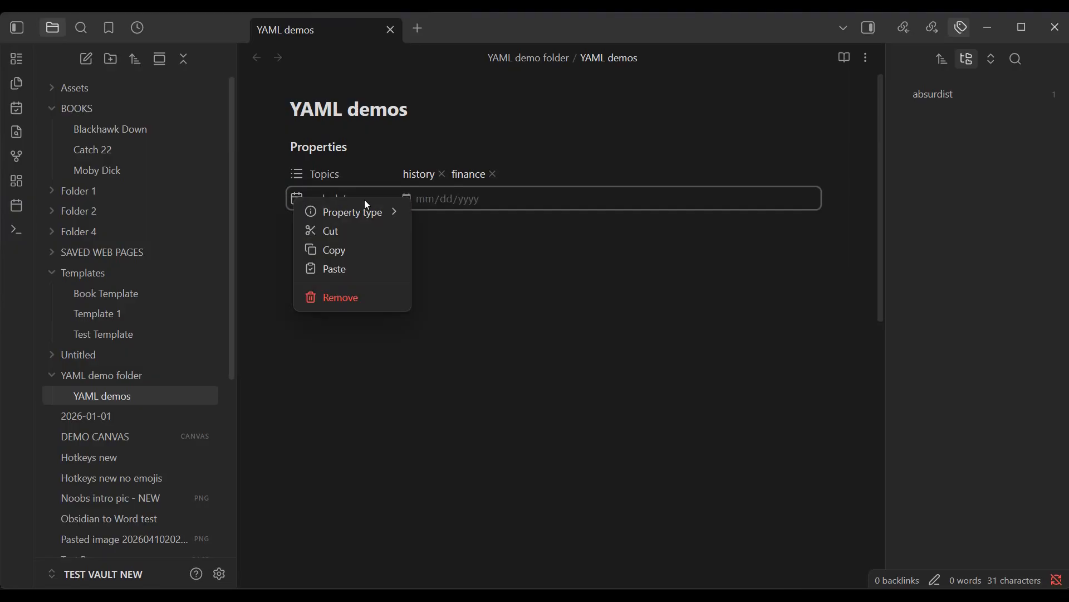
mouse_move(388, 219)
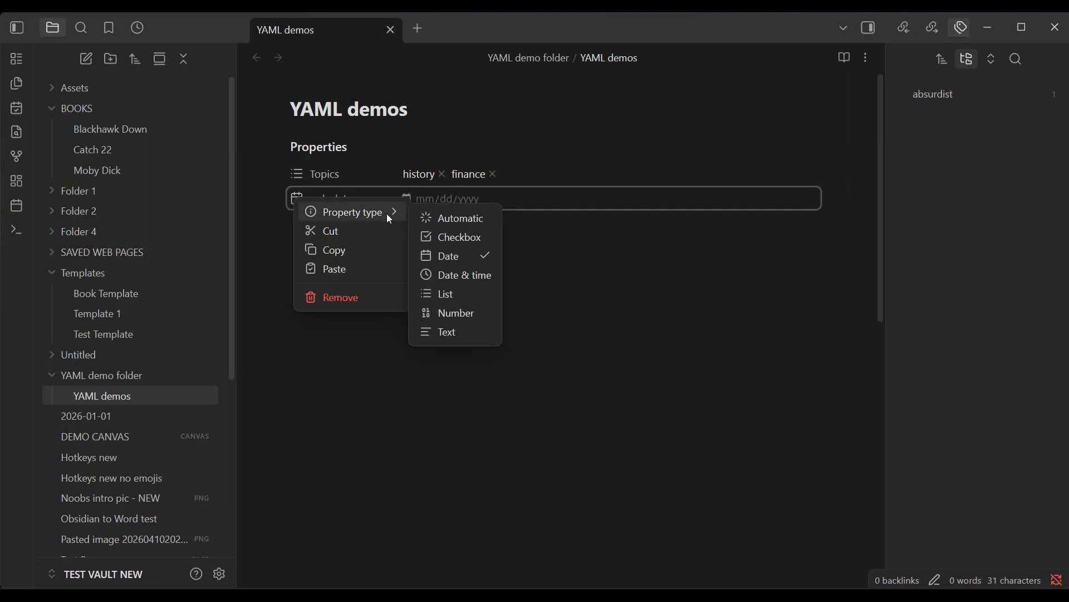
left_click(452, 258)
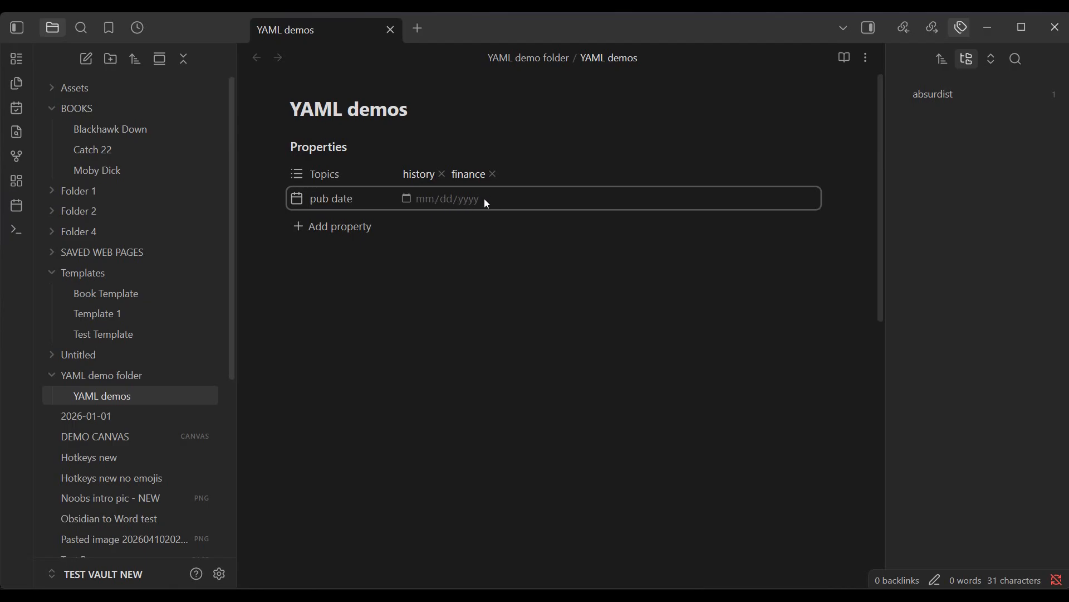
Step: Pick August 14, 2026 from the calendar for pub date, and change the date to 12/25/2027
left_click(409, 200)
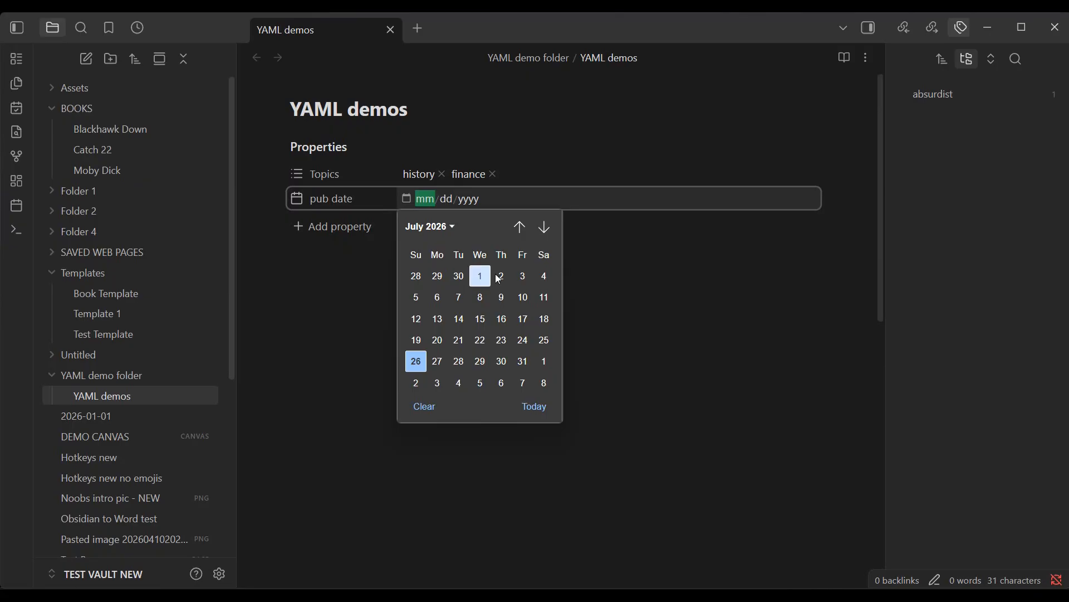
left_click(544, 227)
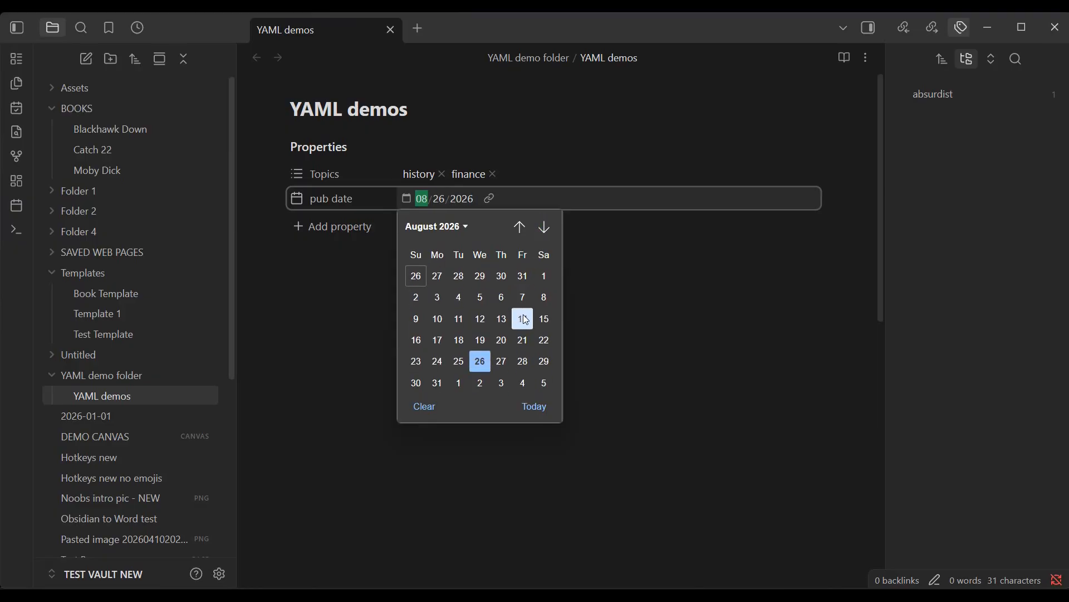
left_click(518, 318)
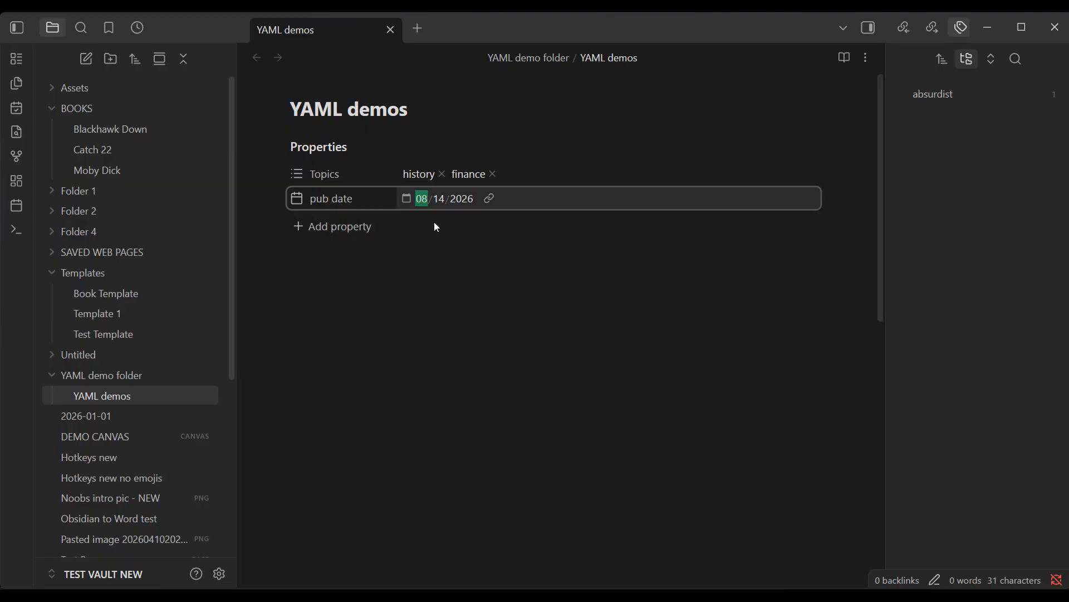
type("12/25")
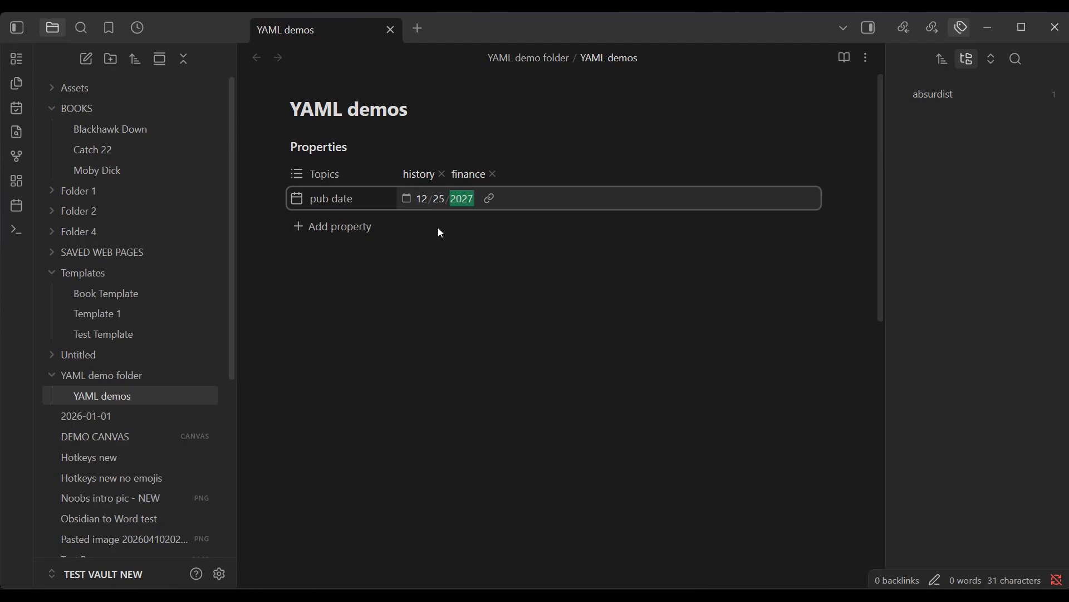
left_click(399, 314)
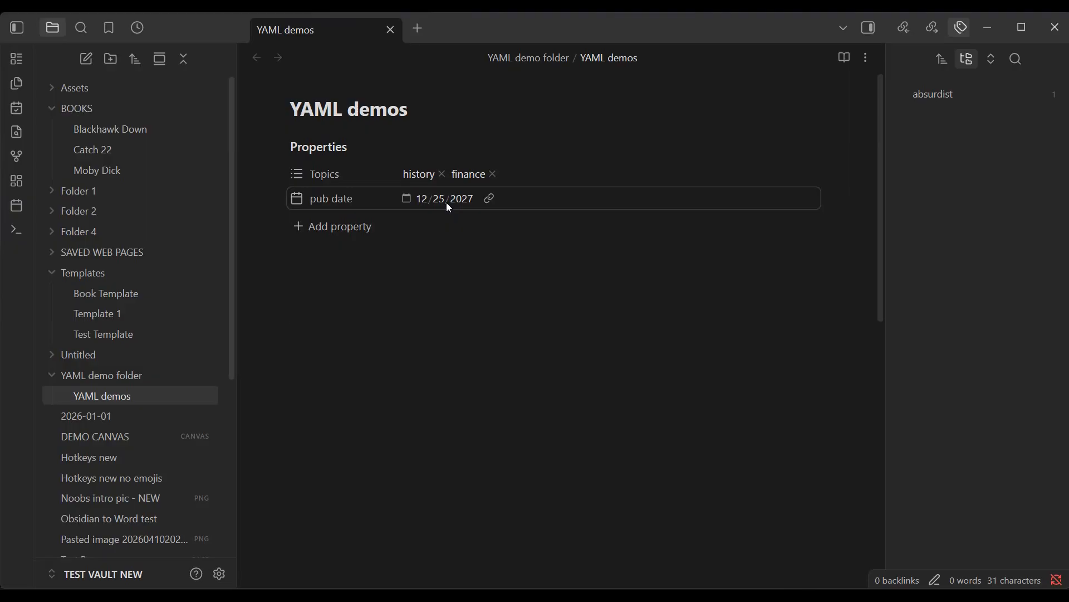
Step: Add a file property named "date-time" and set its property type to Date & time
left_click(303, 228)
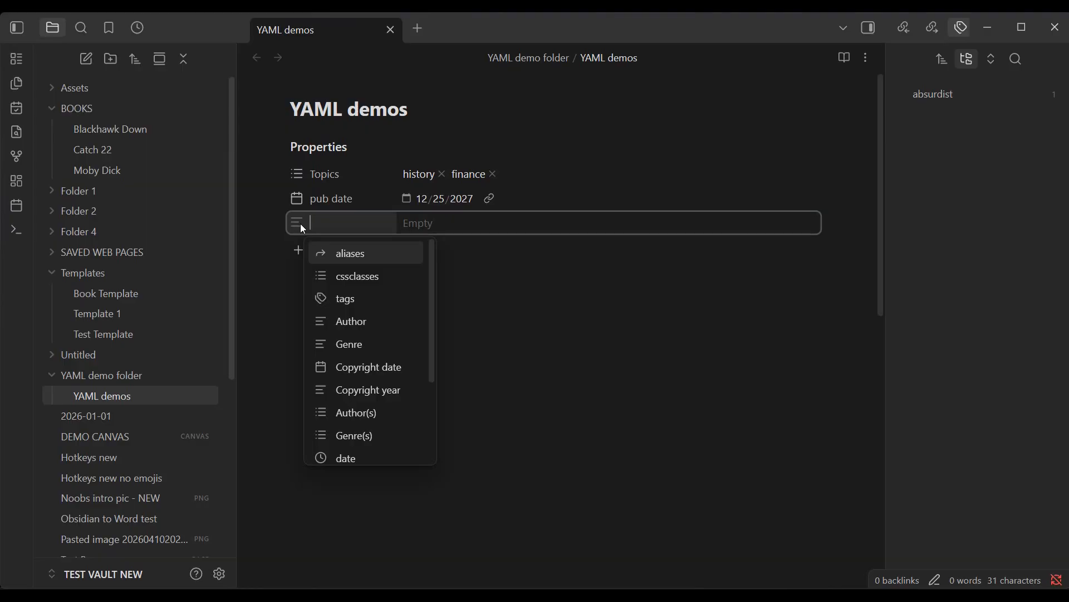
type("date")
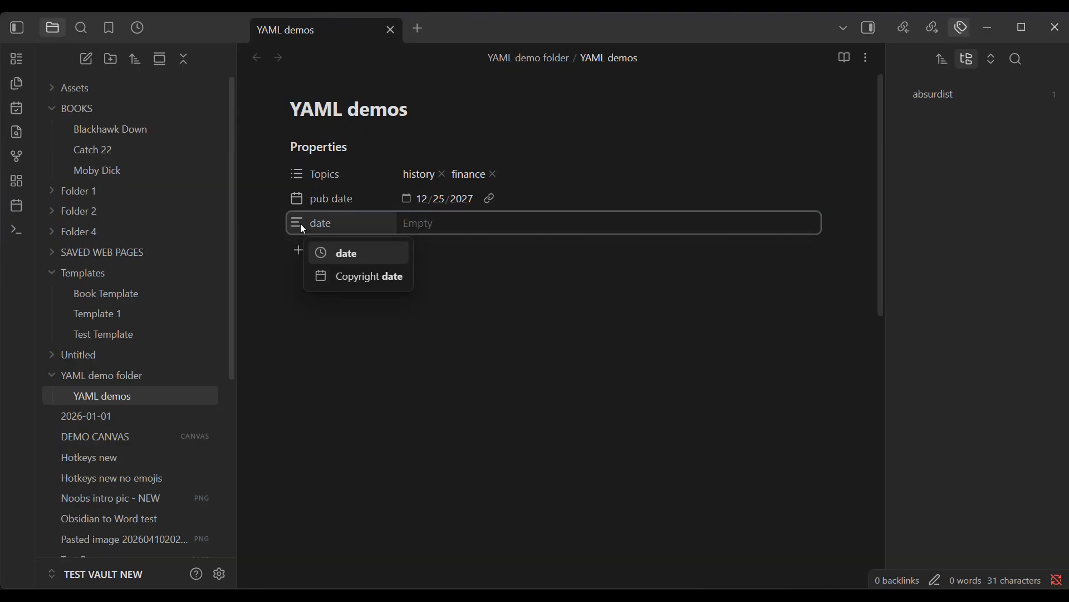
type("-tim")
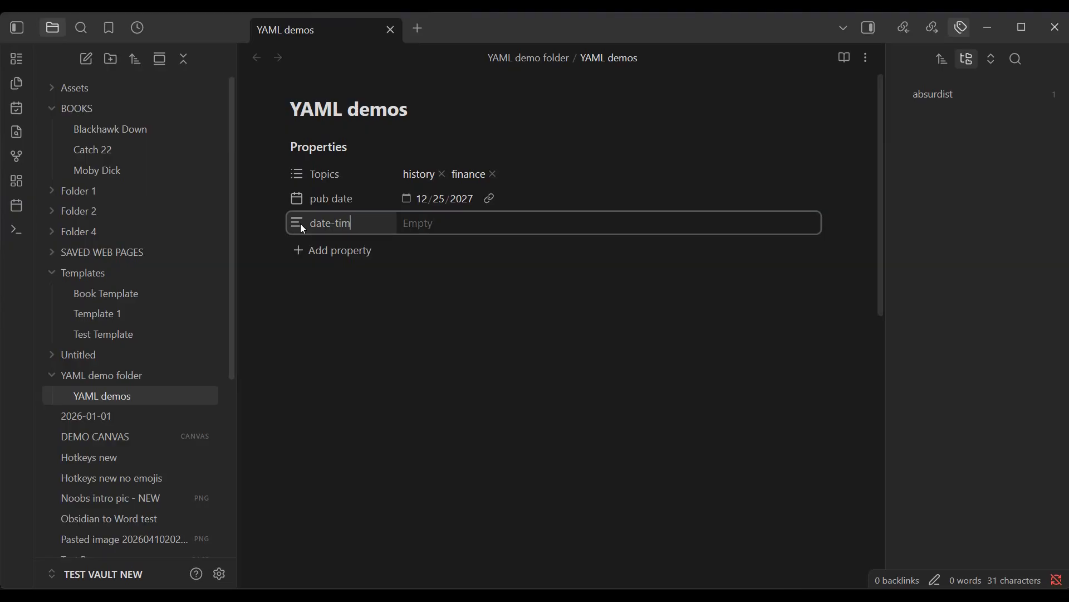
type("e")
left_click(297, 223)
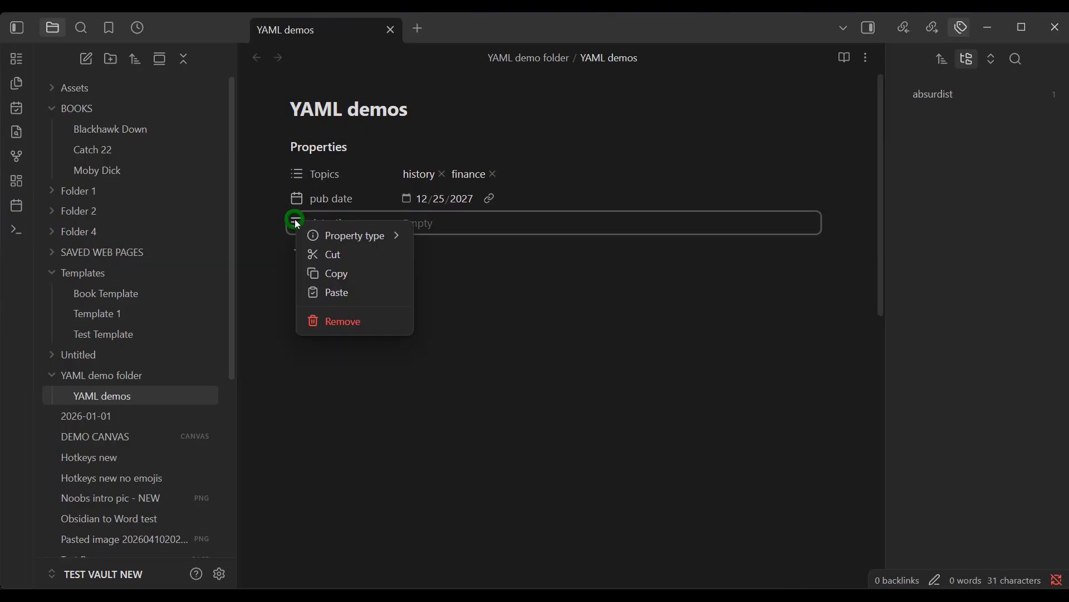
mouse_move(371, 235)
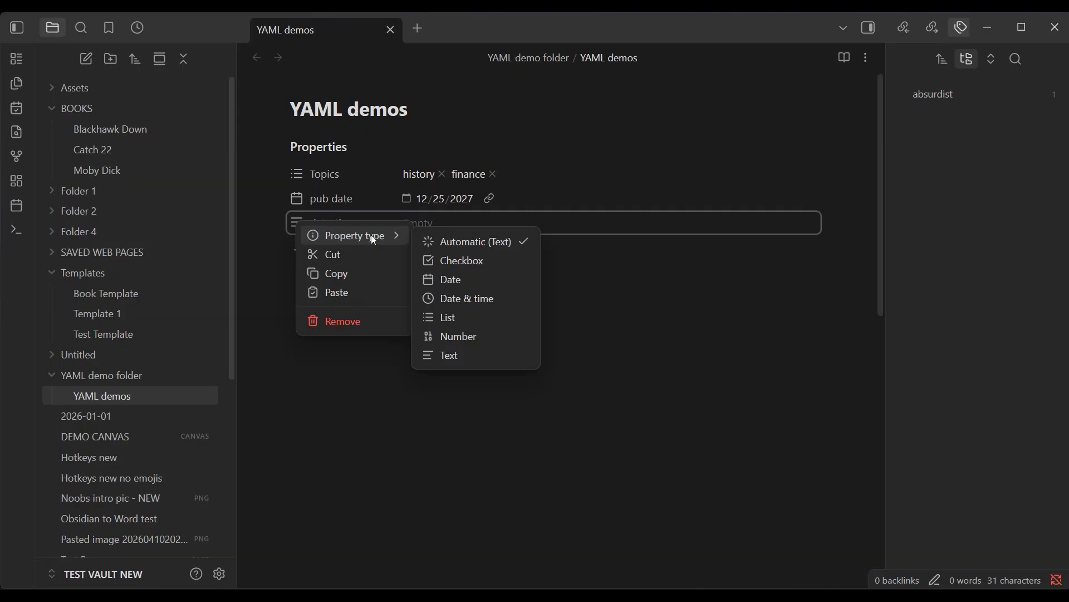
left_click(477, 298)
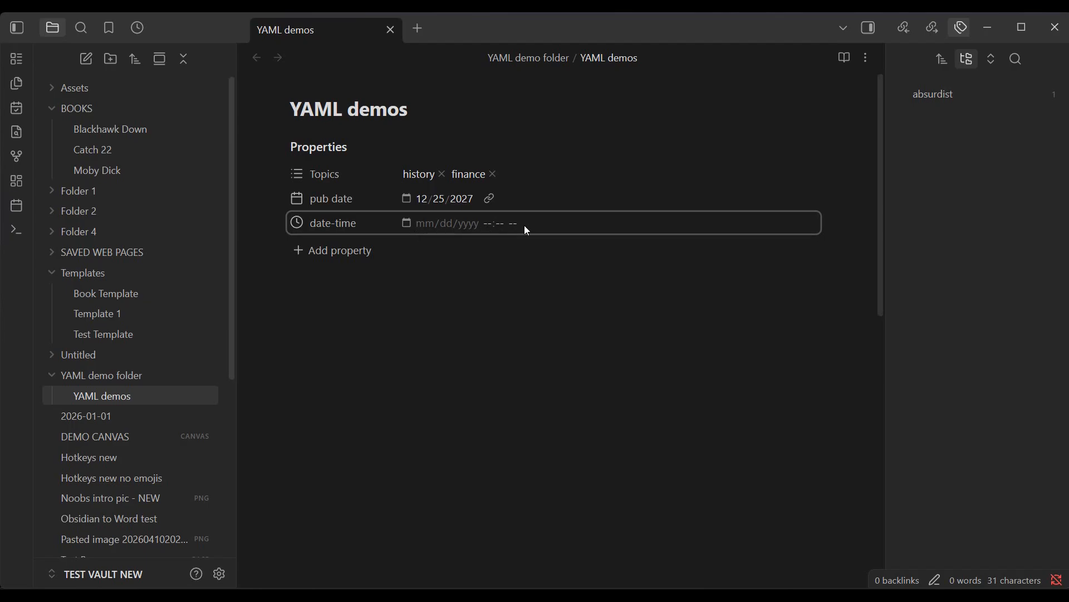
Step: Set the date-time property to today's date and current time, 07/26/2026 05:43 PM
left_click(406, 223)
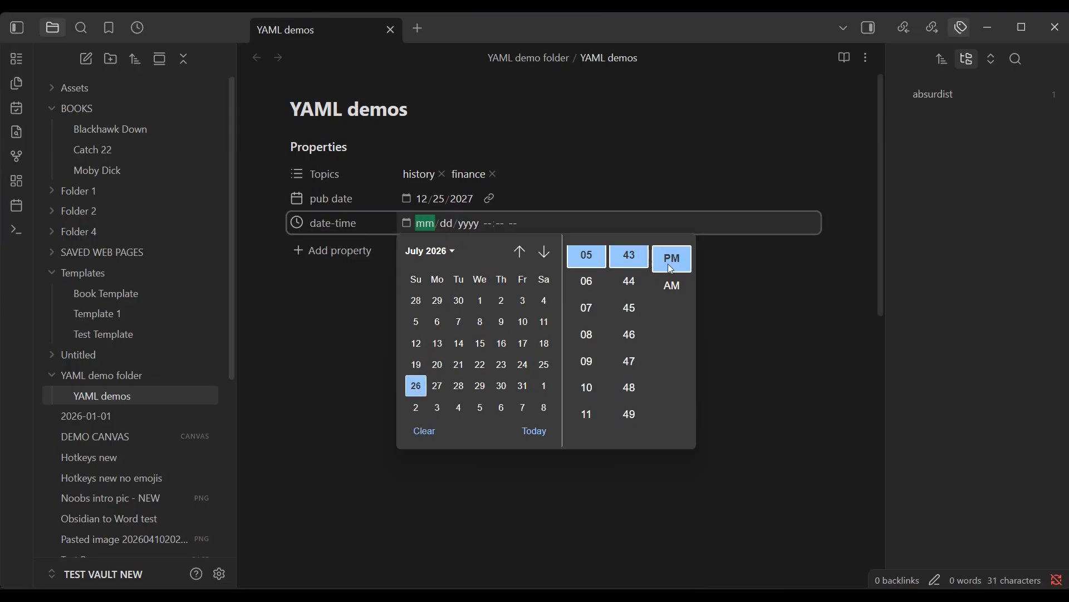
left_click(543, 431)
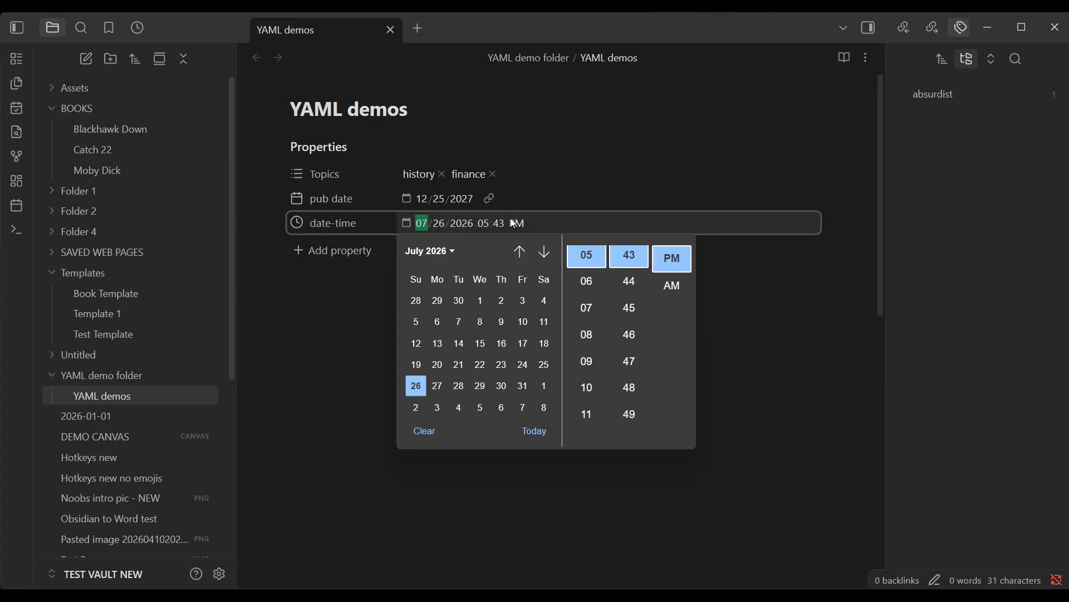
left_click(321, 330)
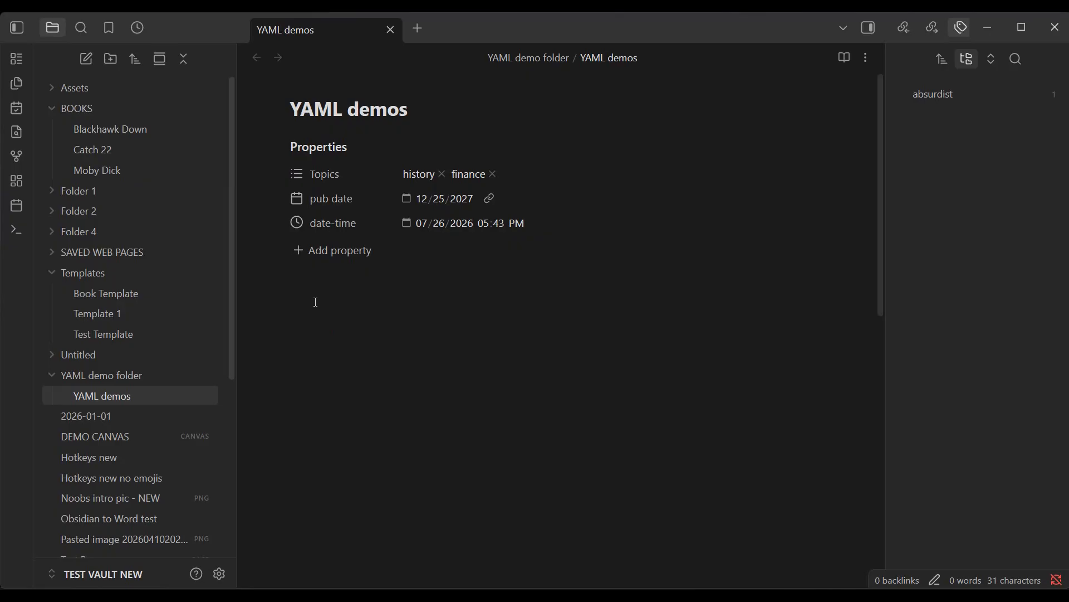
Step: Add a file property named "prop name" and set its property type to Checkbox
left_click(302, 253)
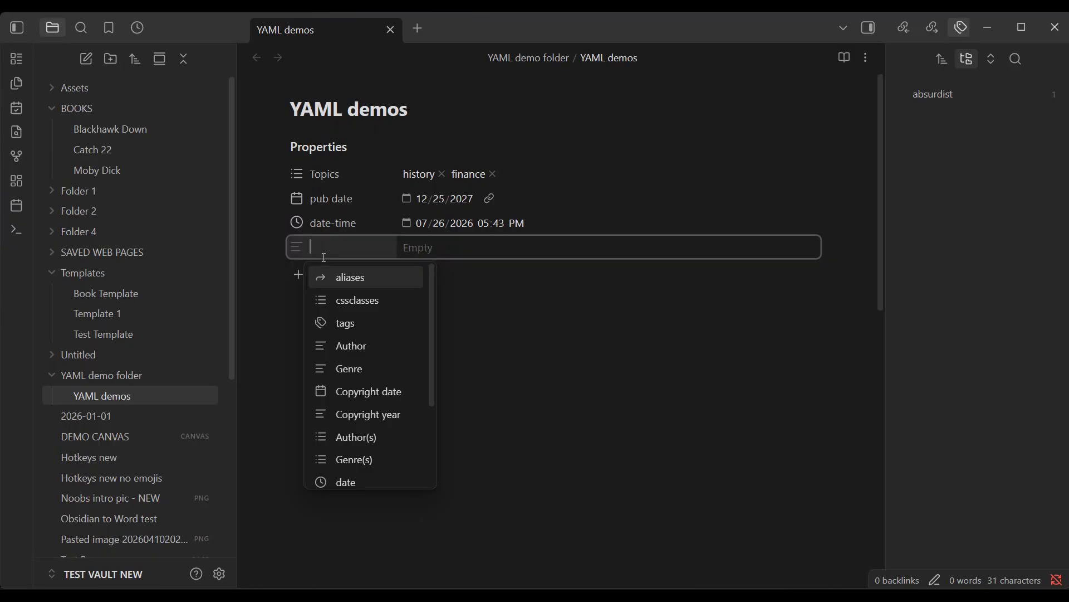
type("p")
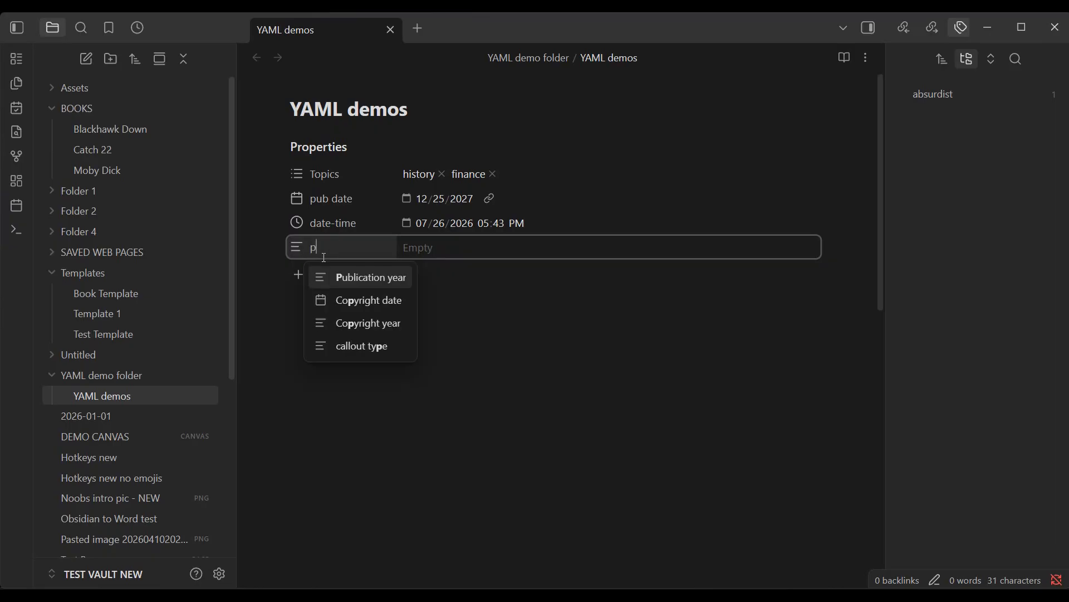
type("rop name")
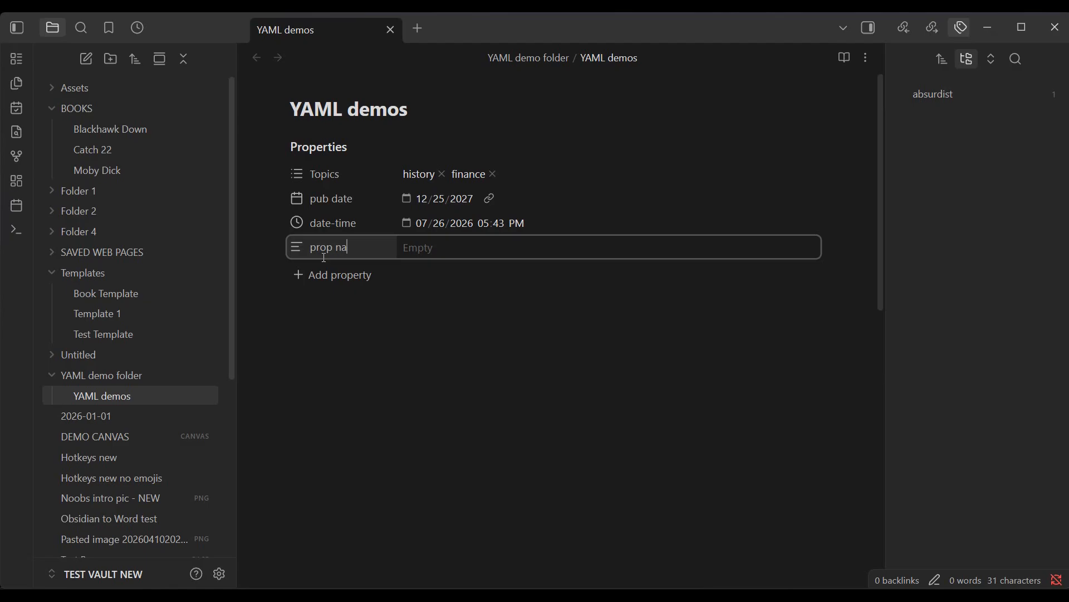
left_click(294, 250)
mouse_move(357, 265)
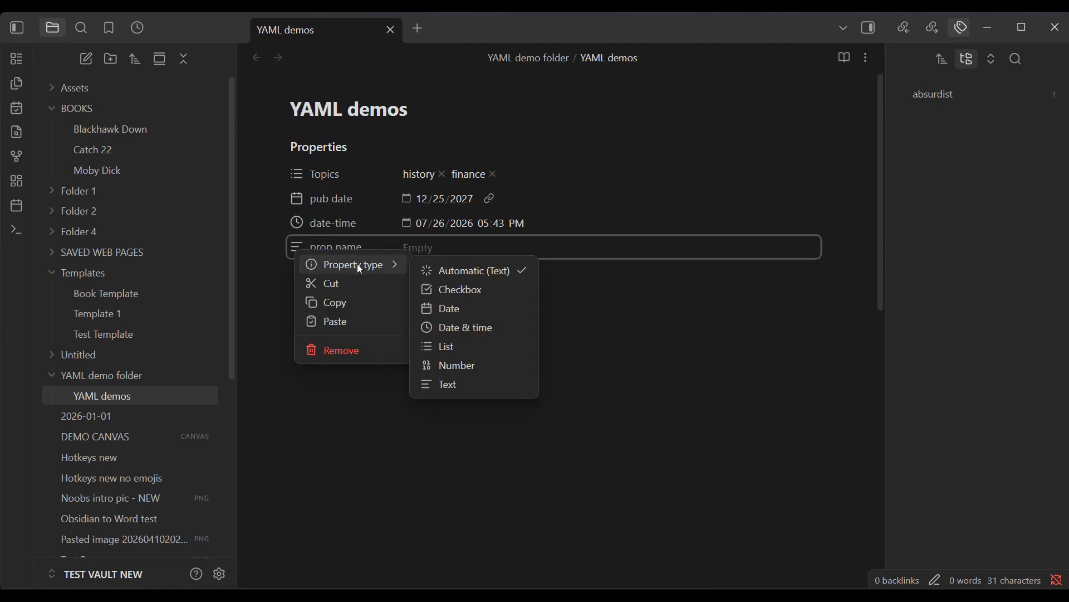
left_click(464, 293)
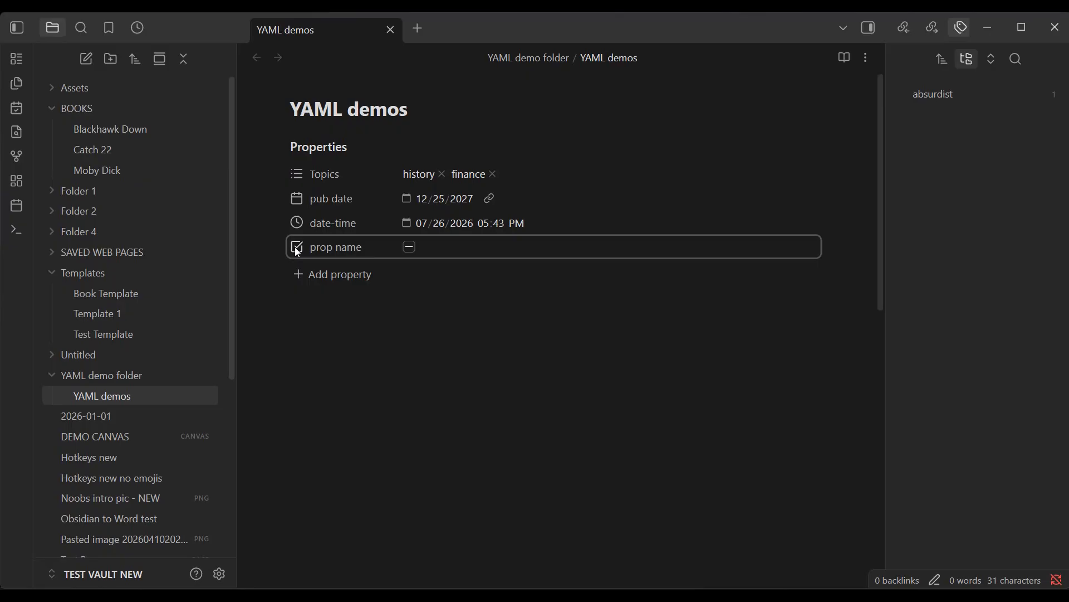
Step: Set the prop name checkbox to unchecked, and inspect its YAML value in Source mode before returning to the properties view
left_click(410, 249)
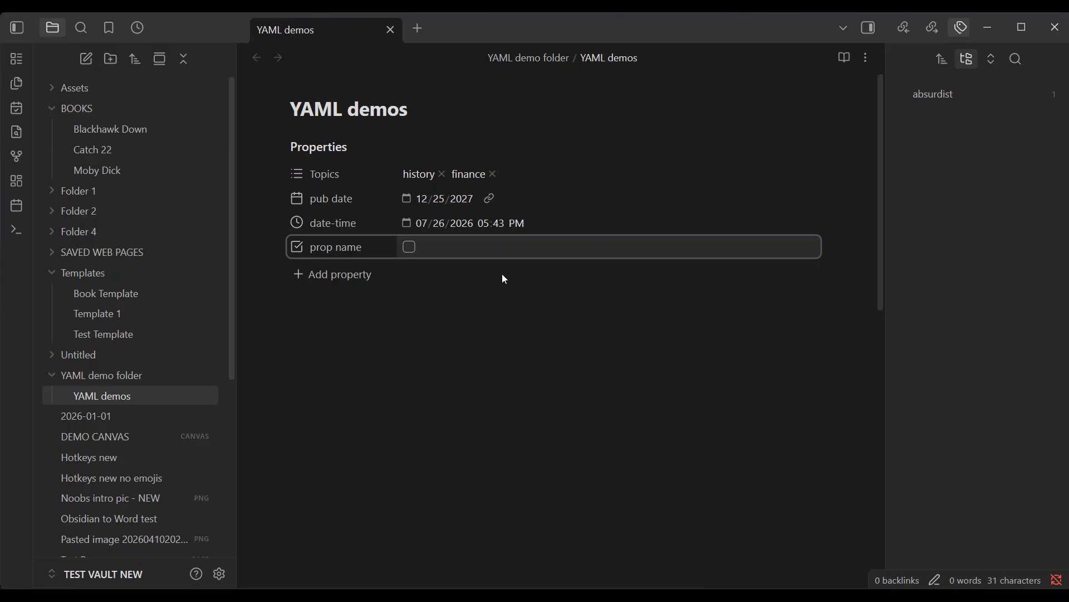
left_click(865, 59)
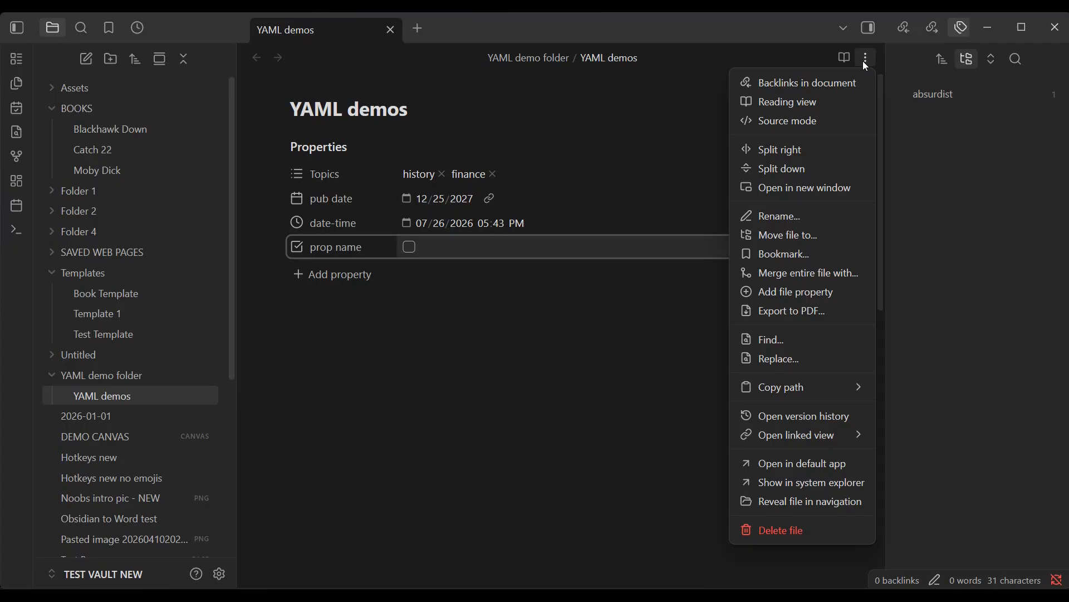
left_click(823, 122)
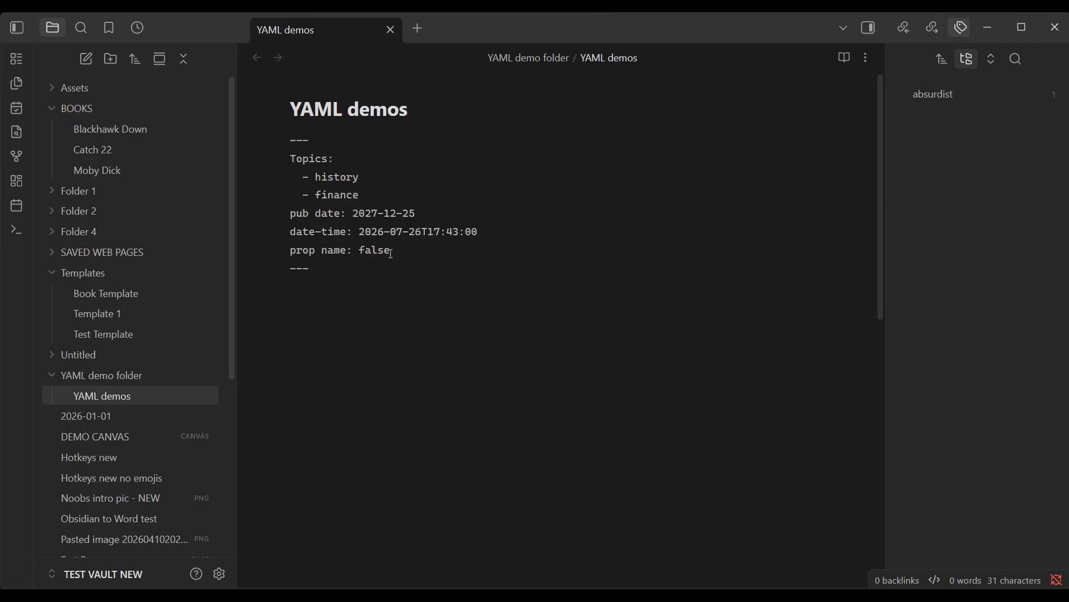
left_click(866, 58)
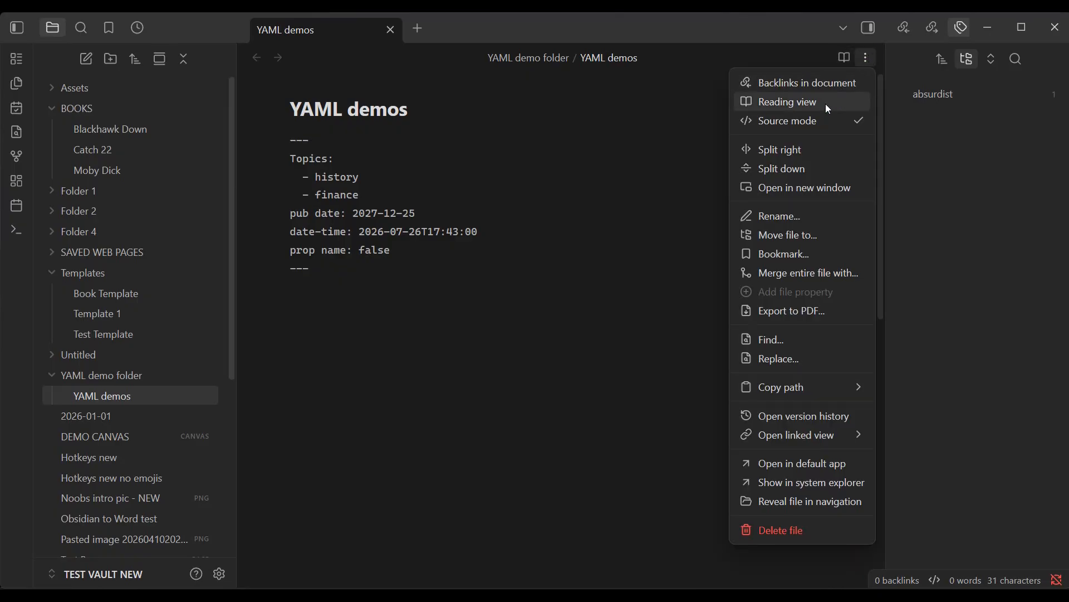
left_click(817, 118)
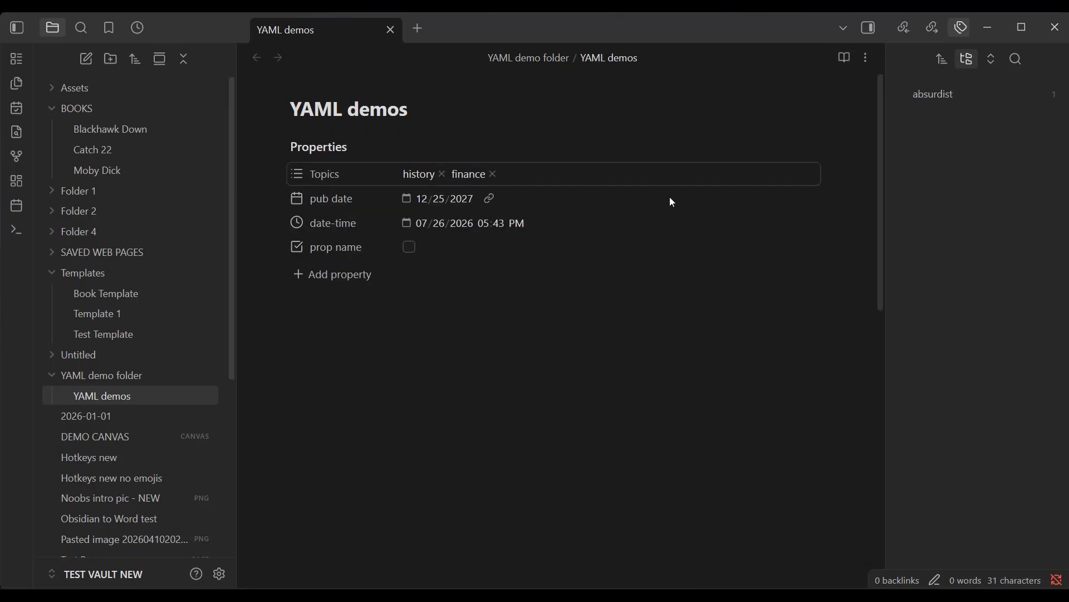
Step: Tick the prop name checkbox, and inspect its YAML value in Source mode before returning to the properties view
left_click(409, 247)
left_click(865, 57)
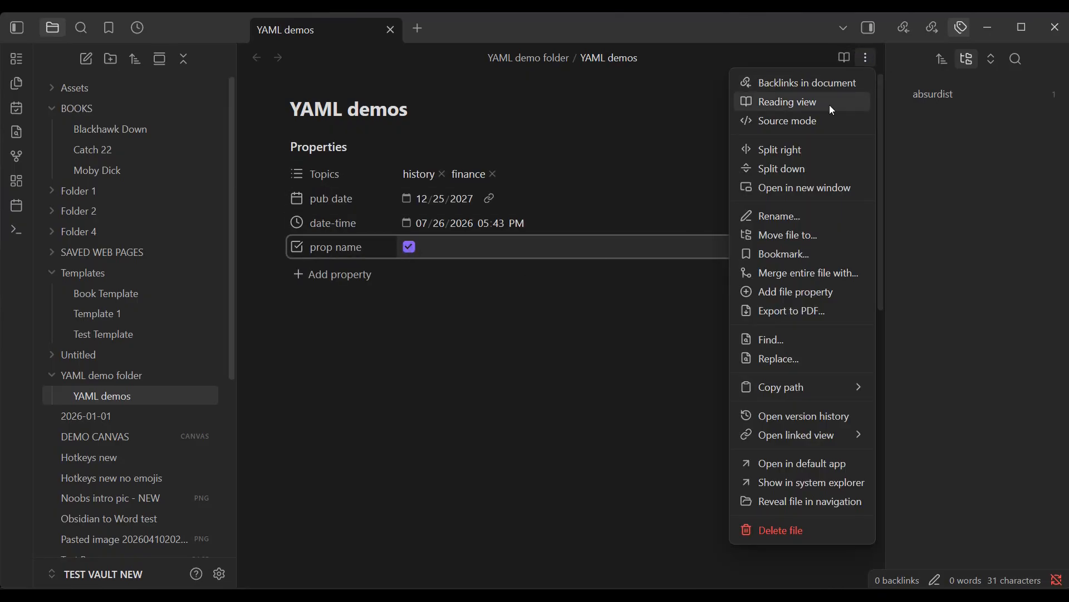
left_click(812, 119)
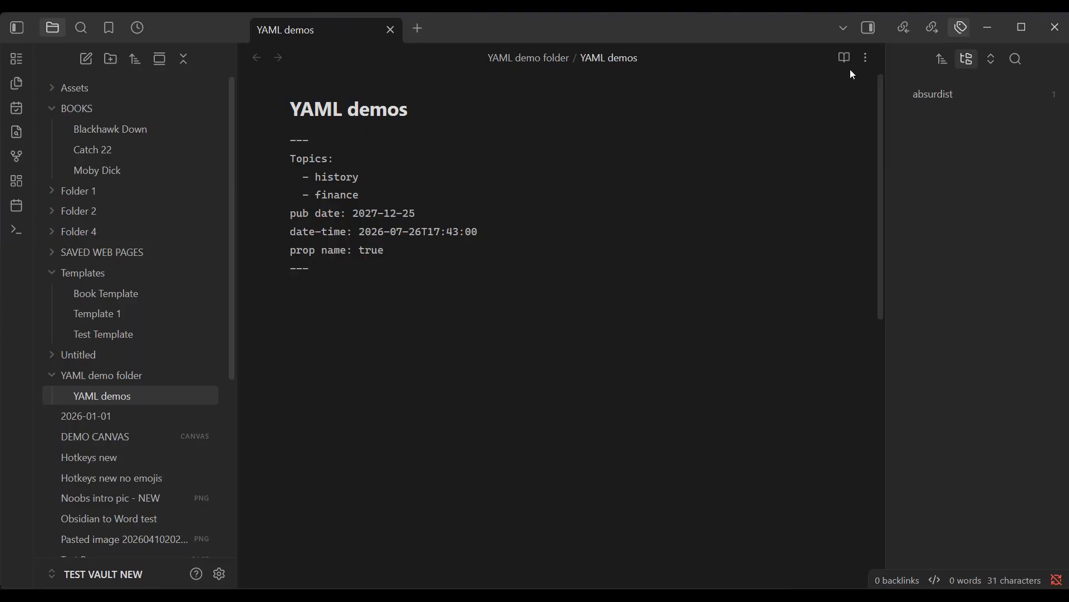
left_click(865, 59)
left_click(816, 119)
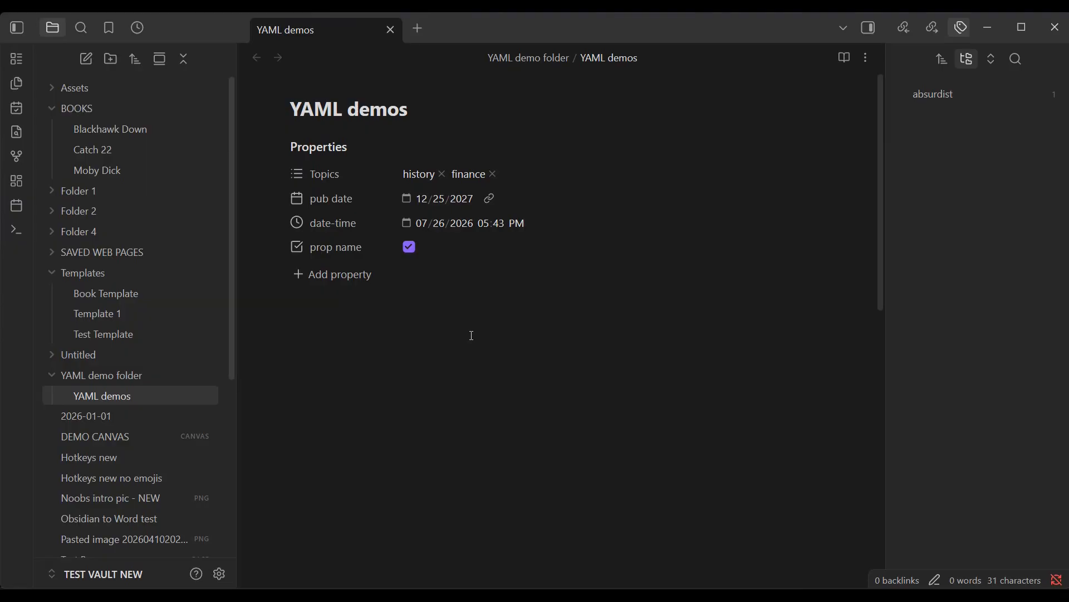
Step: Add a file property named "target" and fill it with an internal link to the Moby Dick note
left_click(305, 275)
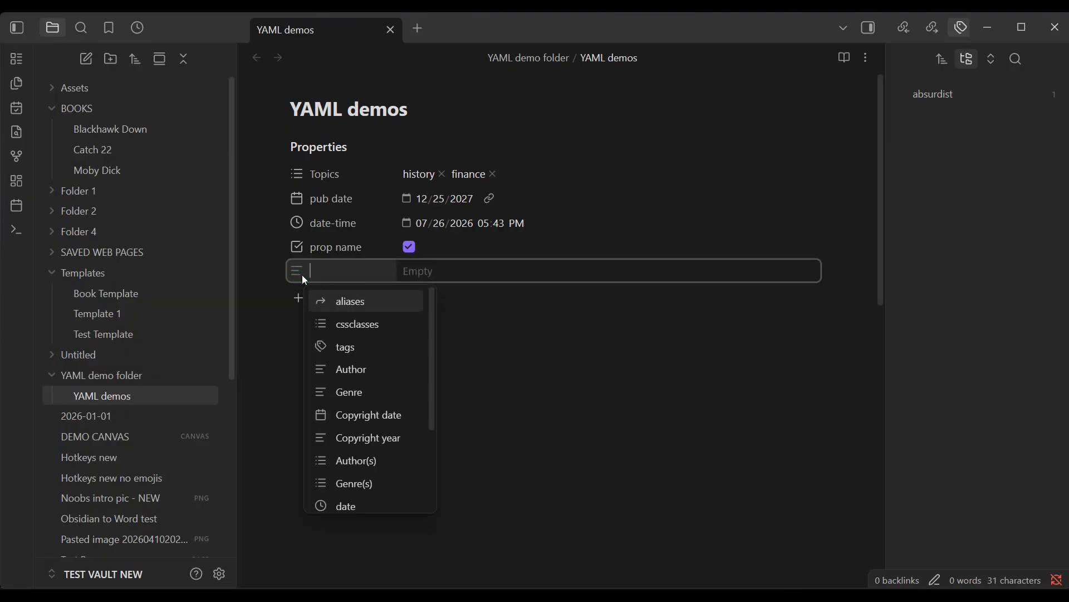
type("target")
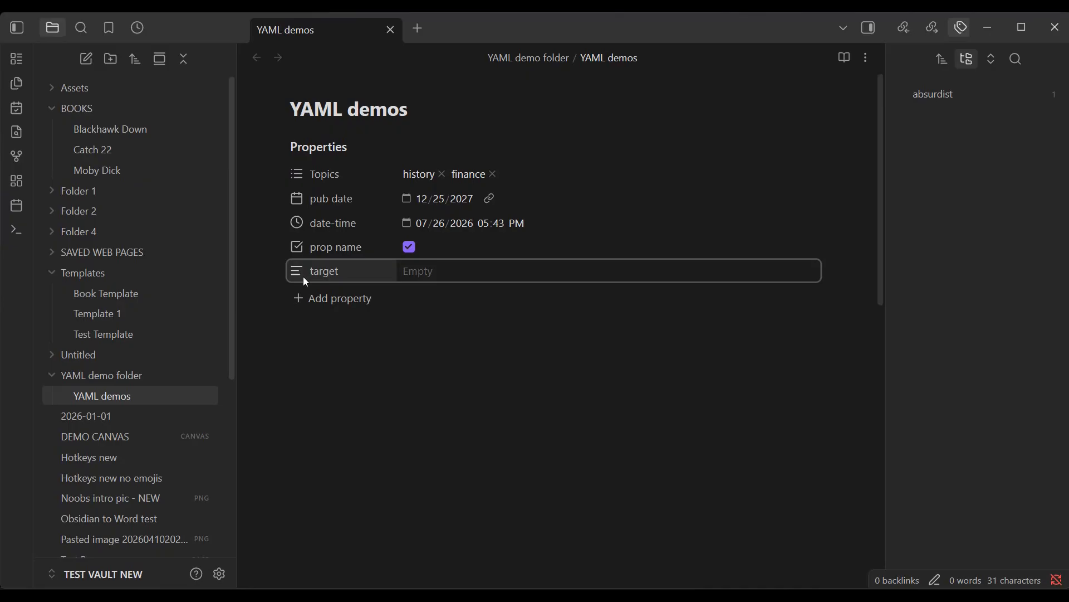
left_click(440, 273)
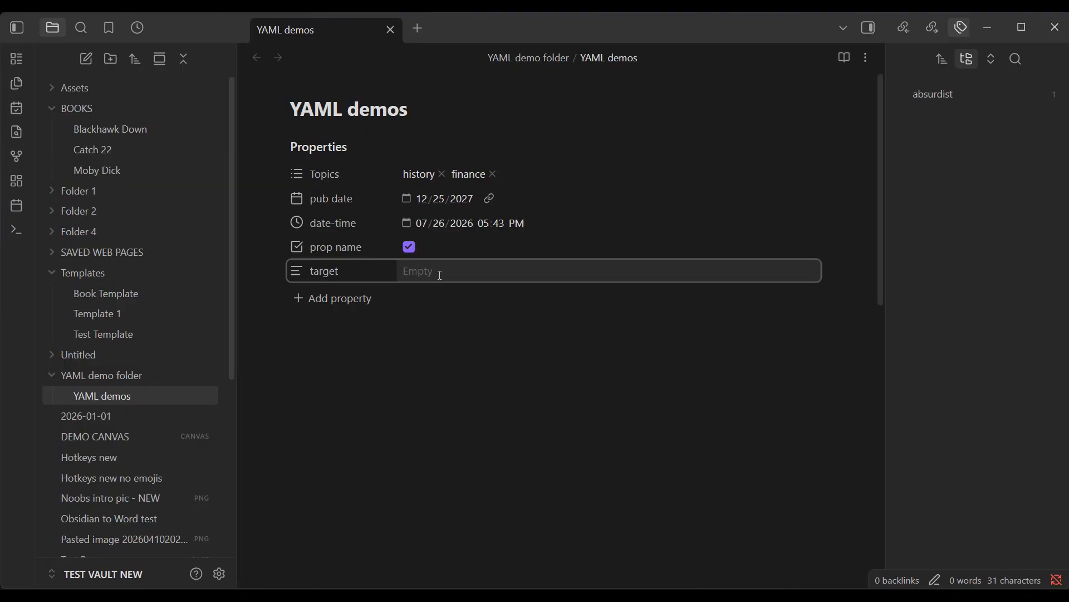
type("[[")
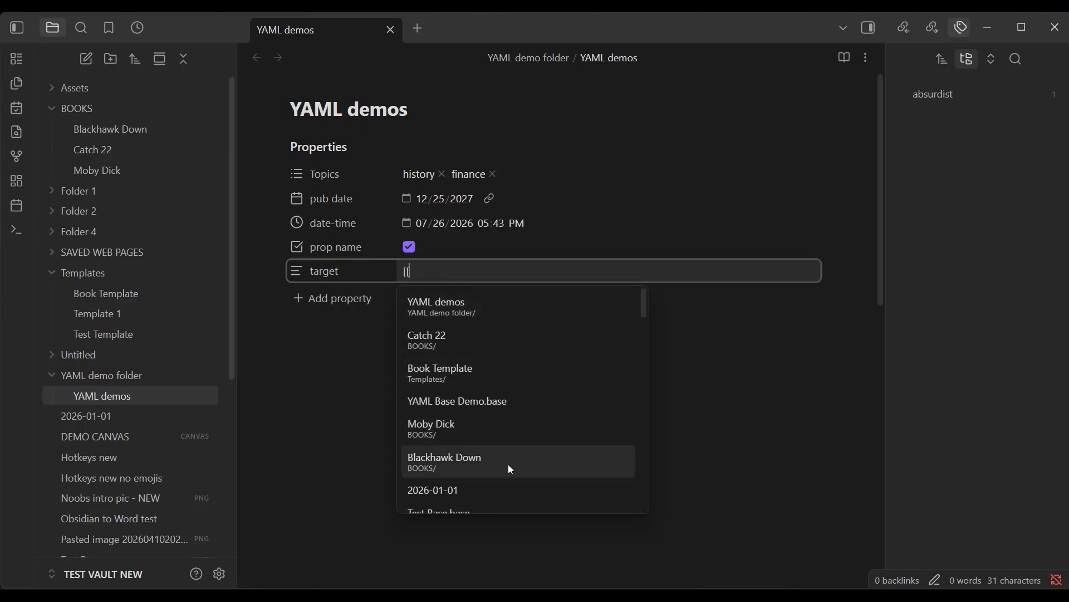
left_click(450, 425)
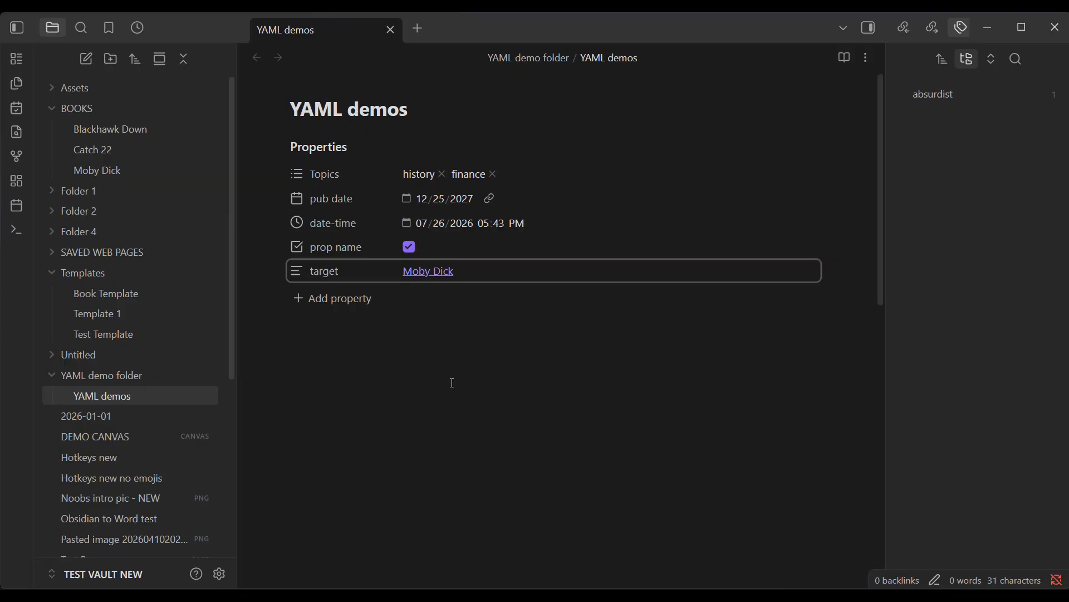
Step: Add a file property named "targets" and set its property type to List
left_click(302, 300)
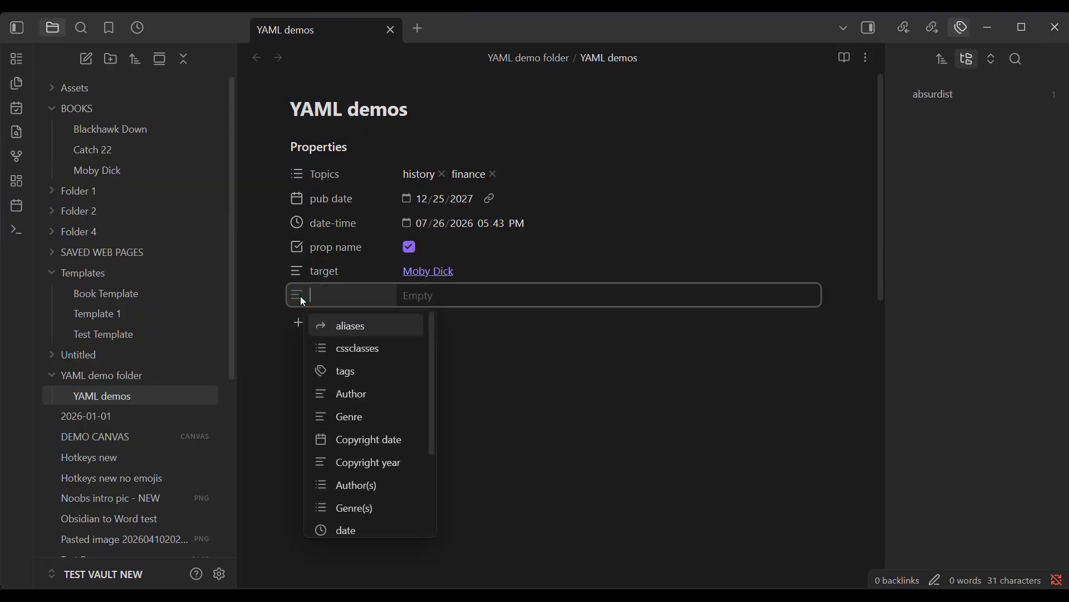
type("ta")
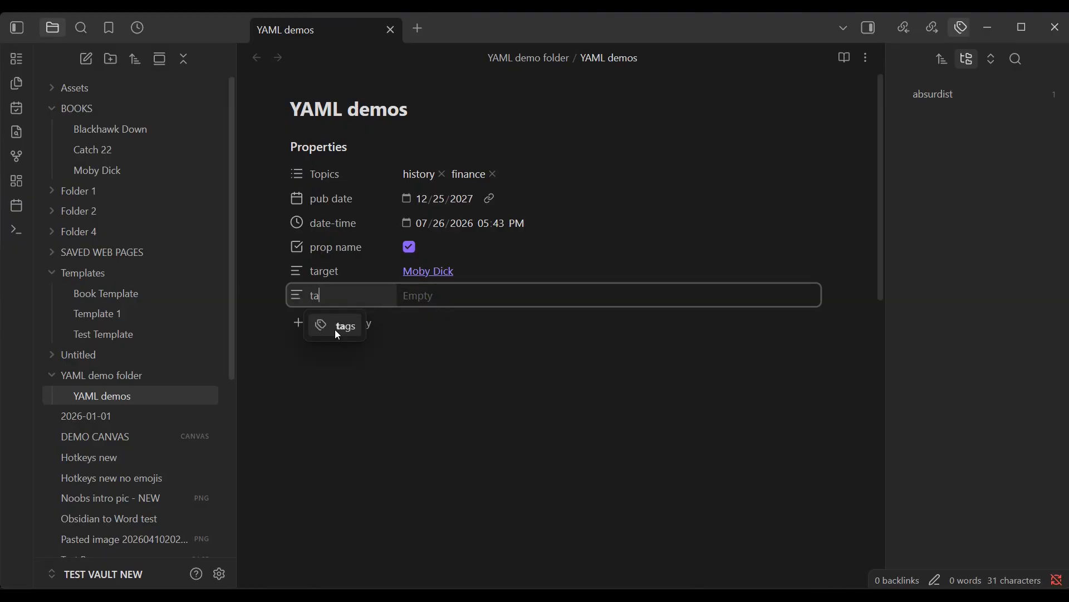
type("rgets")
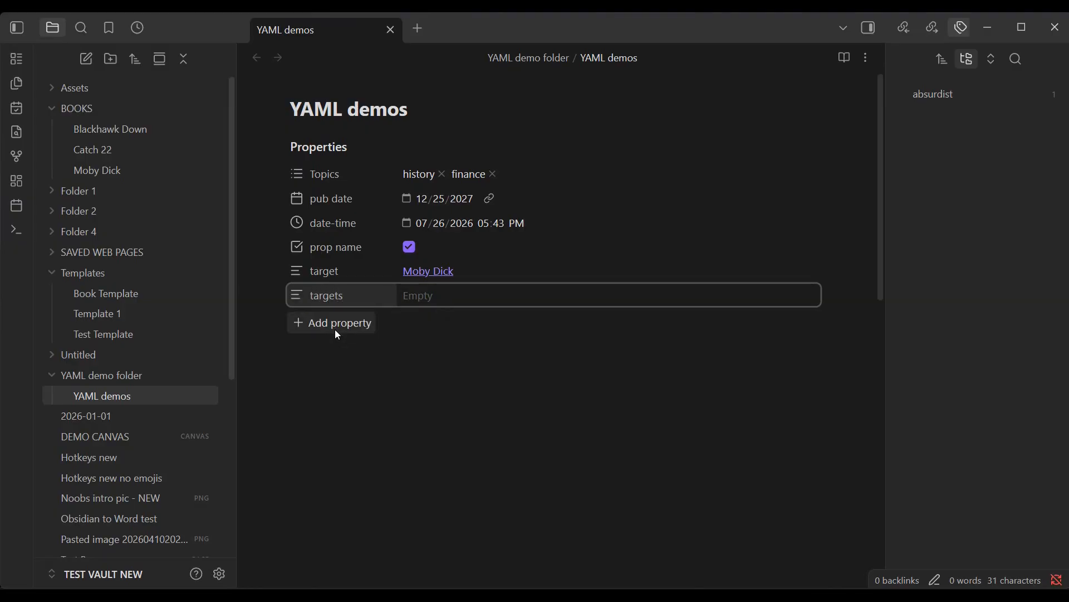
left_click(296, 297)
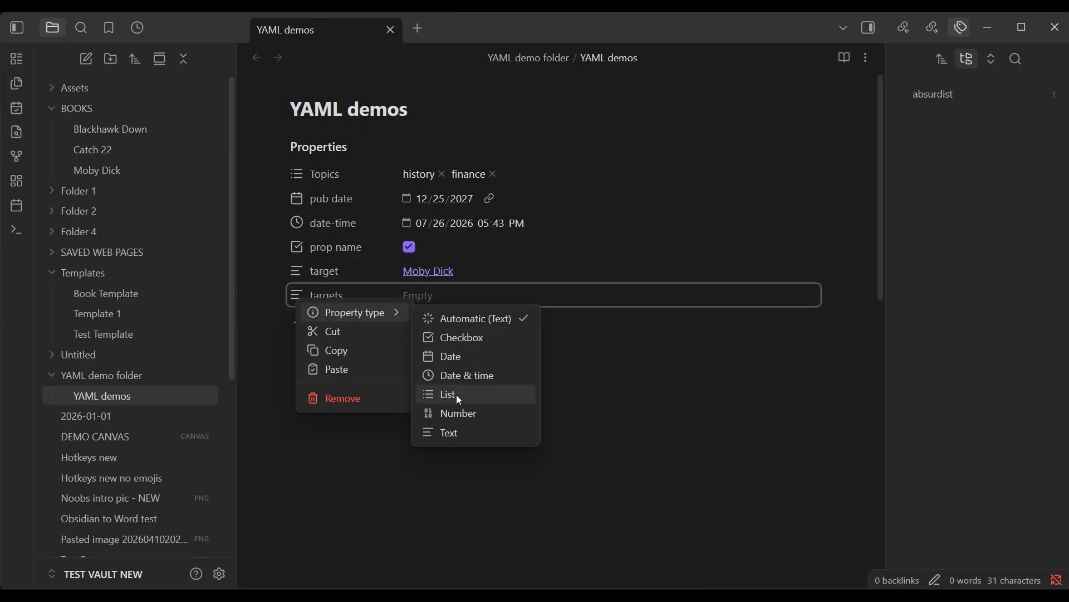
left_click(461, 398)
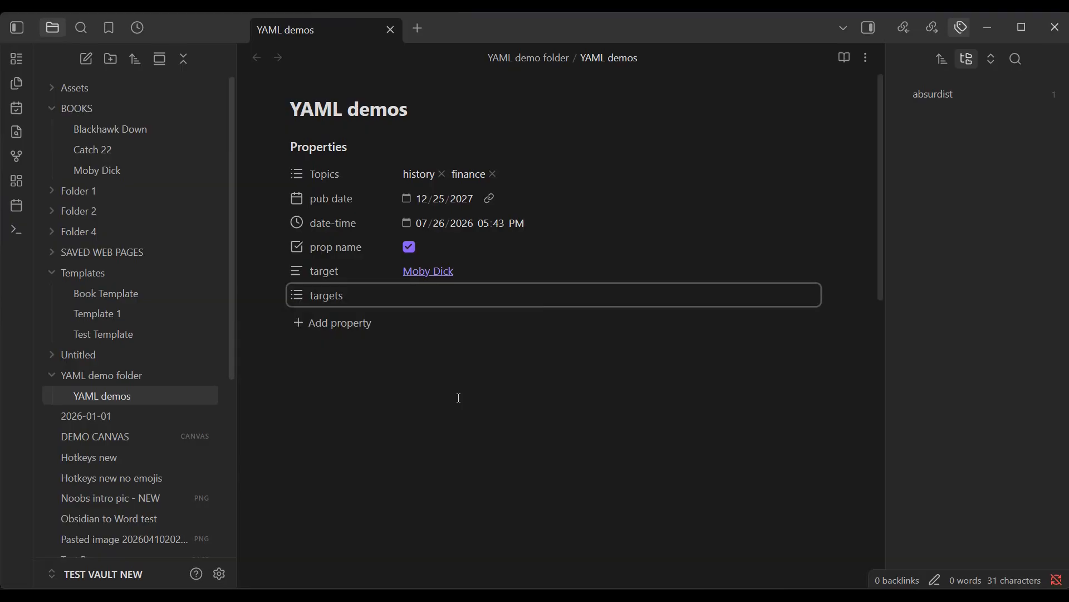
Step: Fill the targets list with the items "one", "two" and an internal link to the Test Source note
left_click(422, 298)
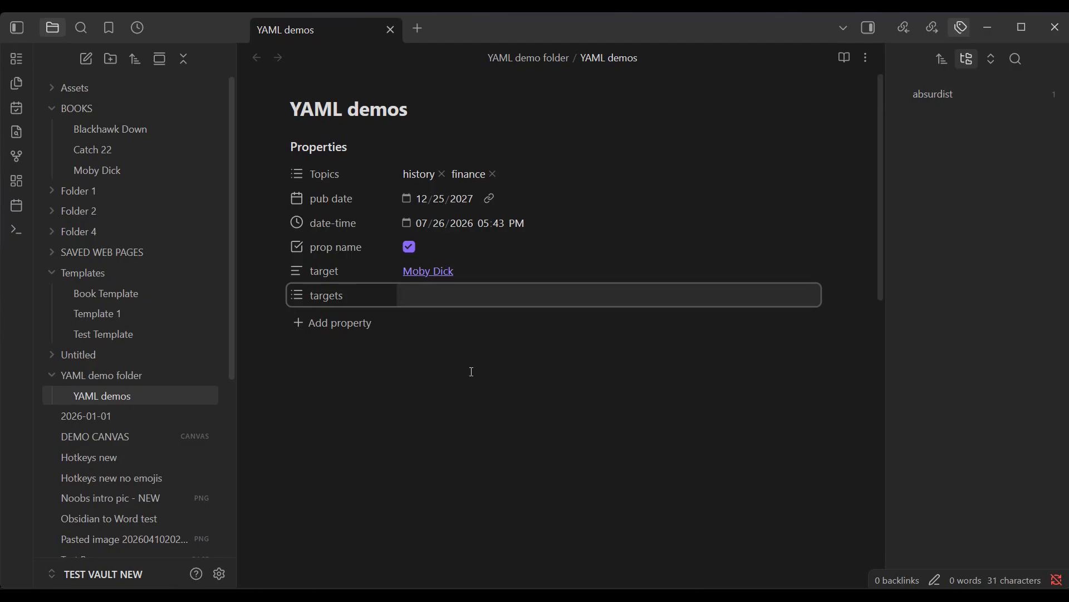
type("one")
key("Return")
type("two")
key("Return")
type("[[")
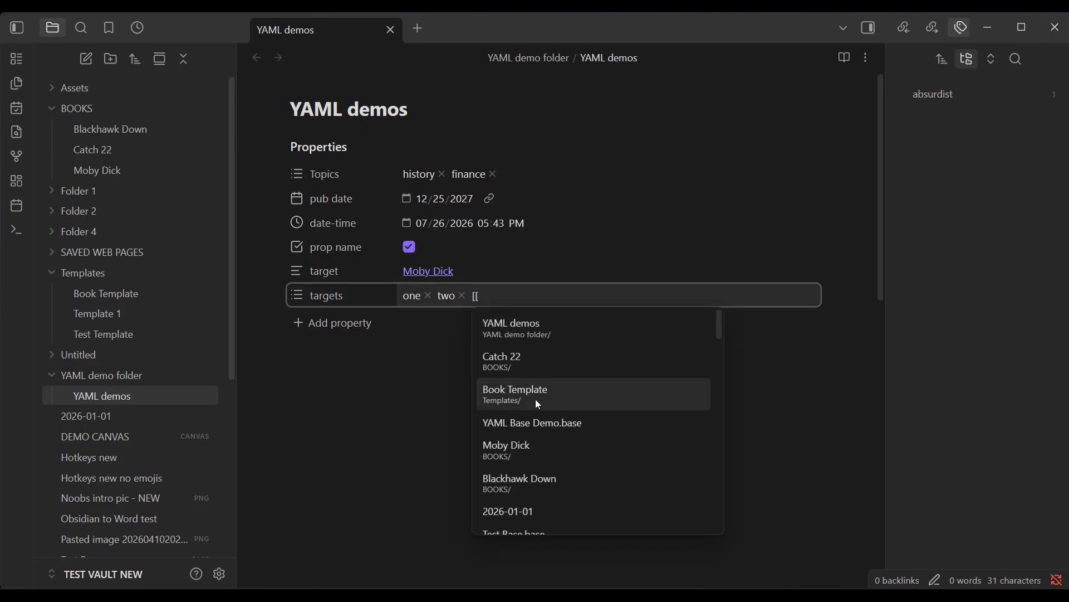
scroll(536, 399, "down", 3)
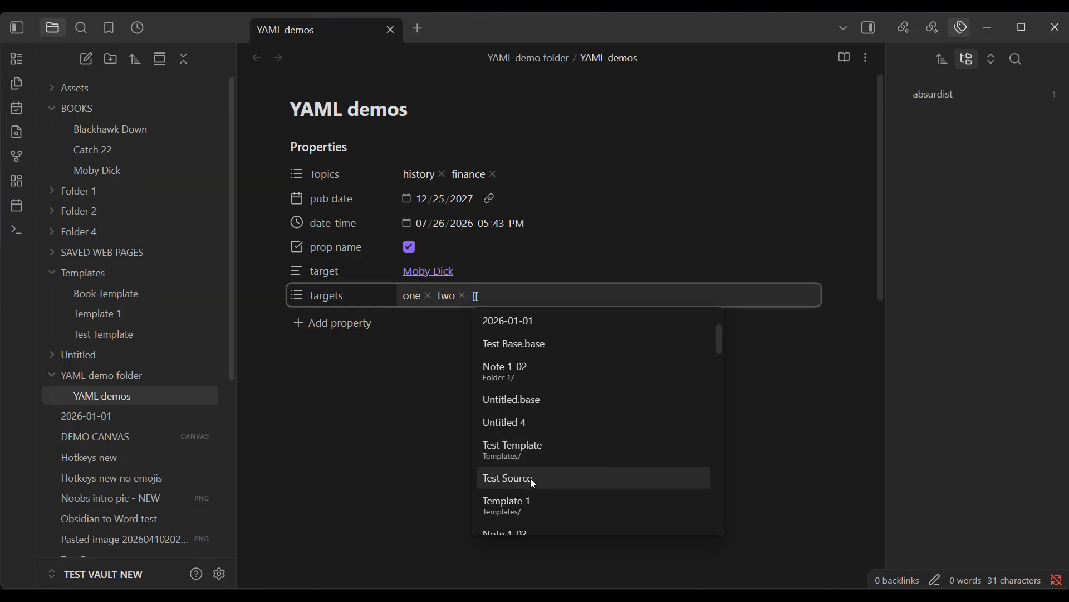
left_click(513, 479)
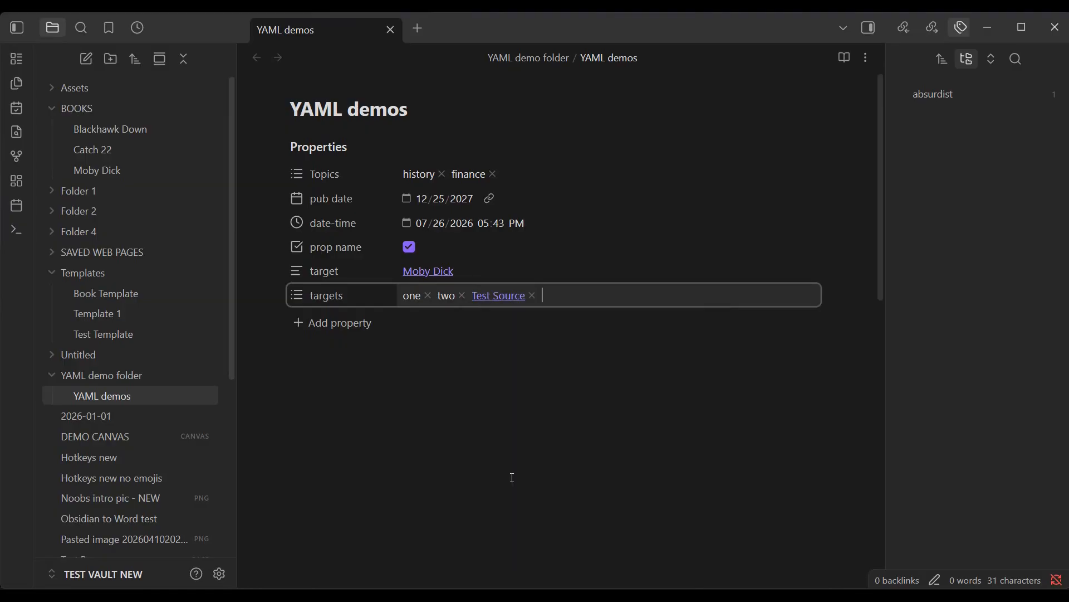
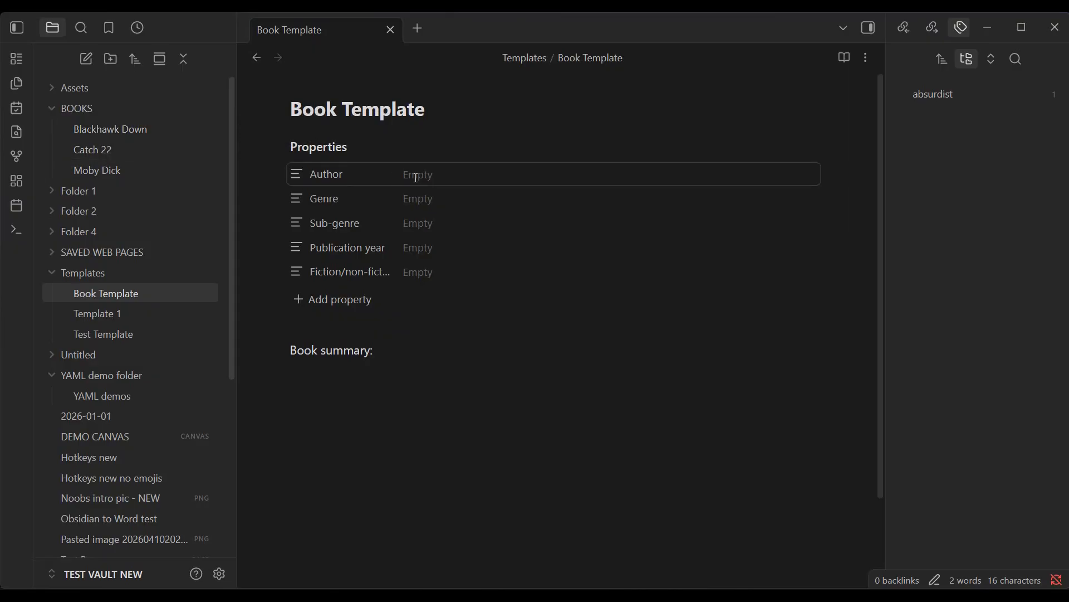
Step: Review the properties and summaries of the Blackhawk Down, Catch 22 and Moby Dick notes in the BOOKS folder
left_click(131, 136)
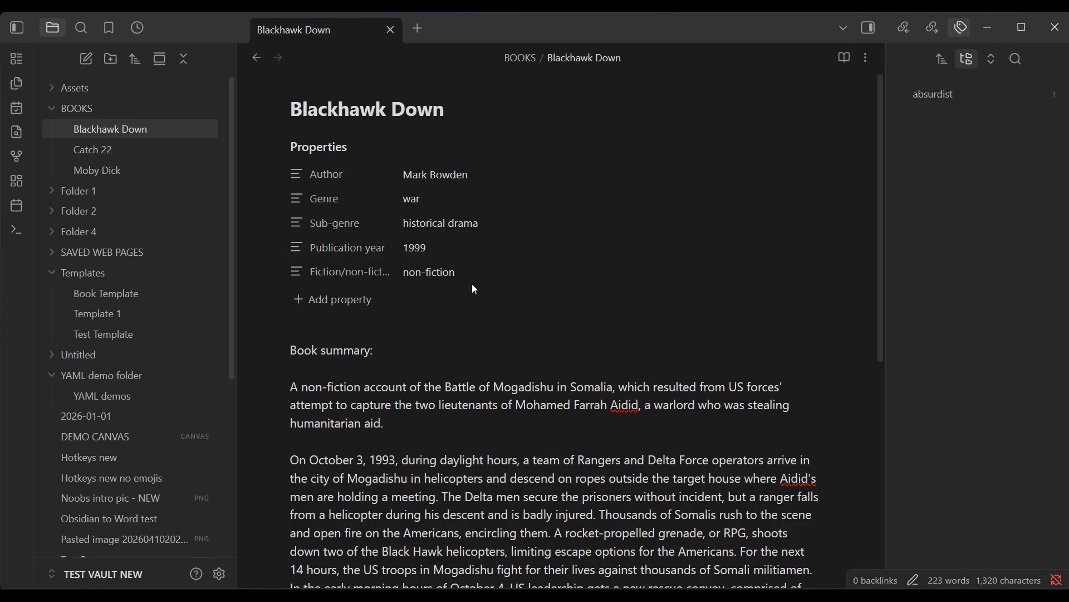
scroll(406, 436, "down", 2)
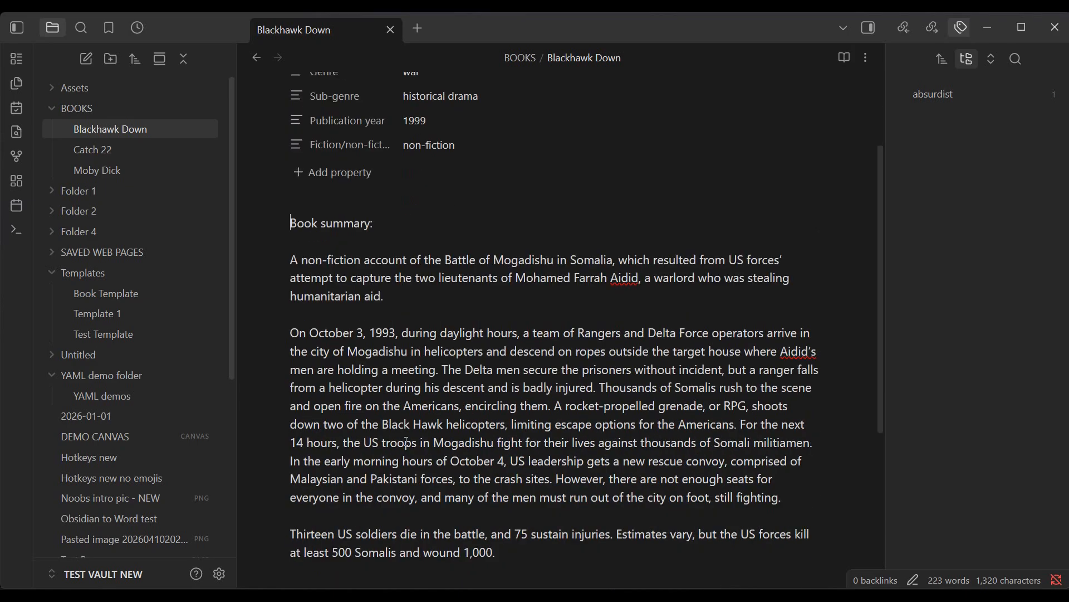
scroll(407, 442, "up", 2)
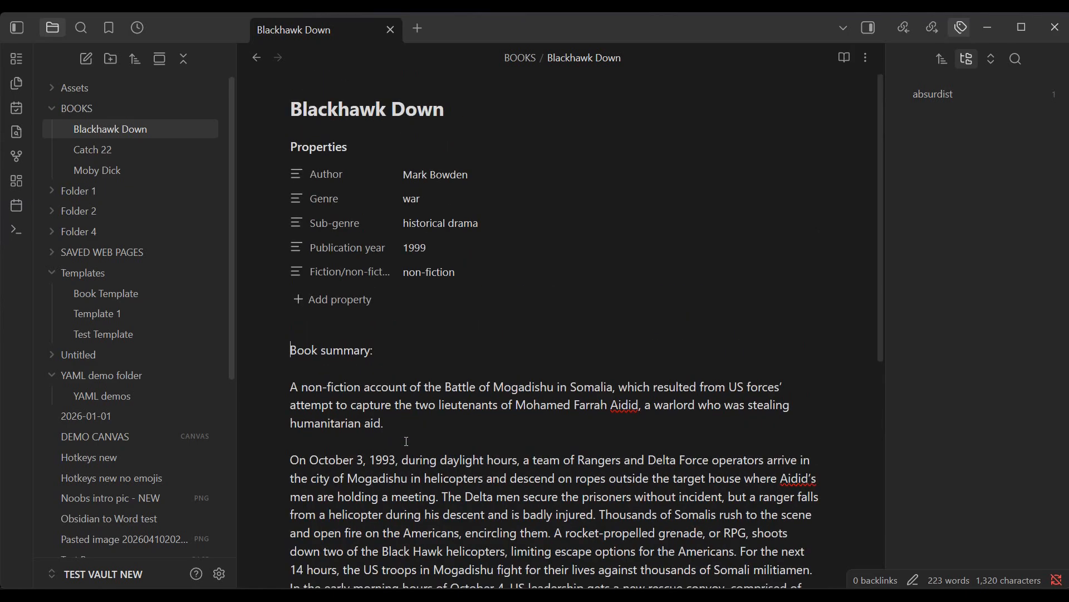
left_click(99, 149)
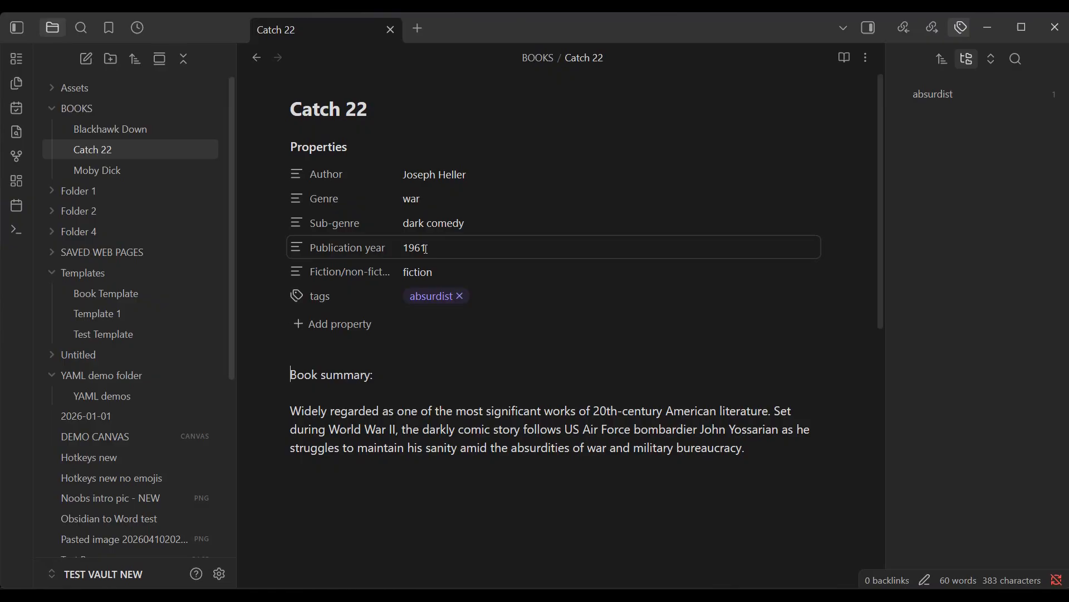
left_click(98, 172)
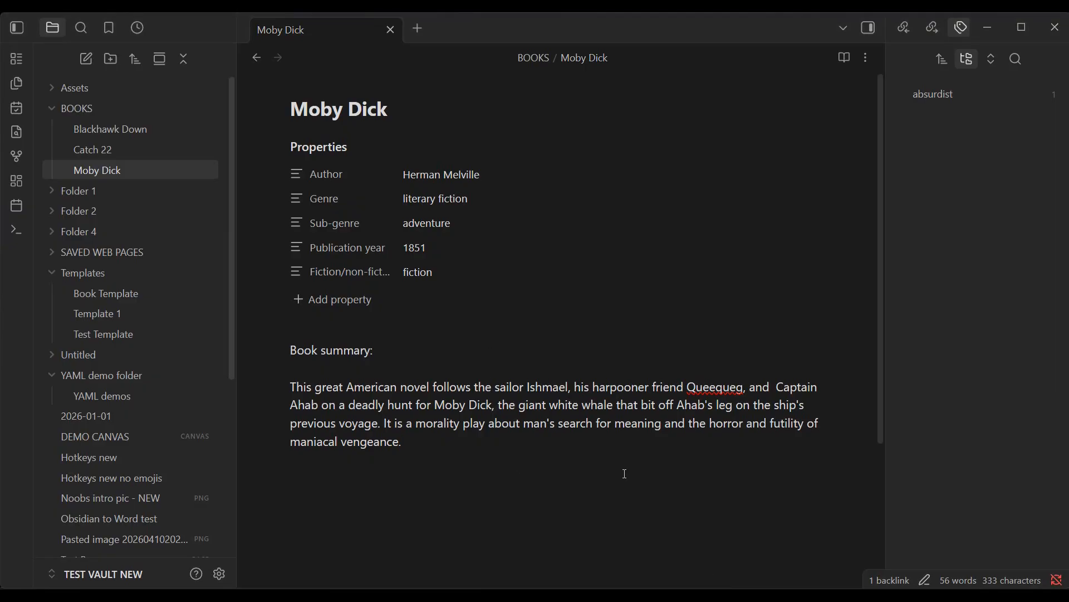
Step: Search the vault for notes with the author property and open the Catch 22 result
left_click(82, 30)
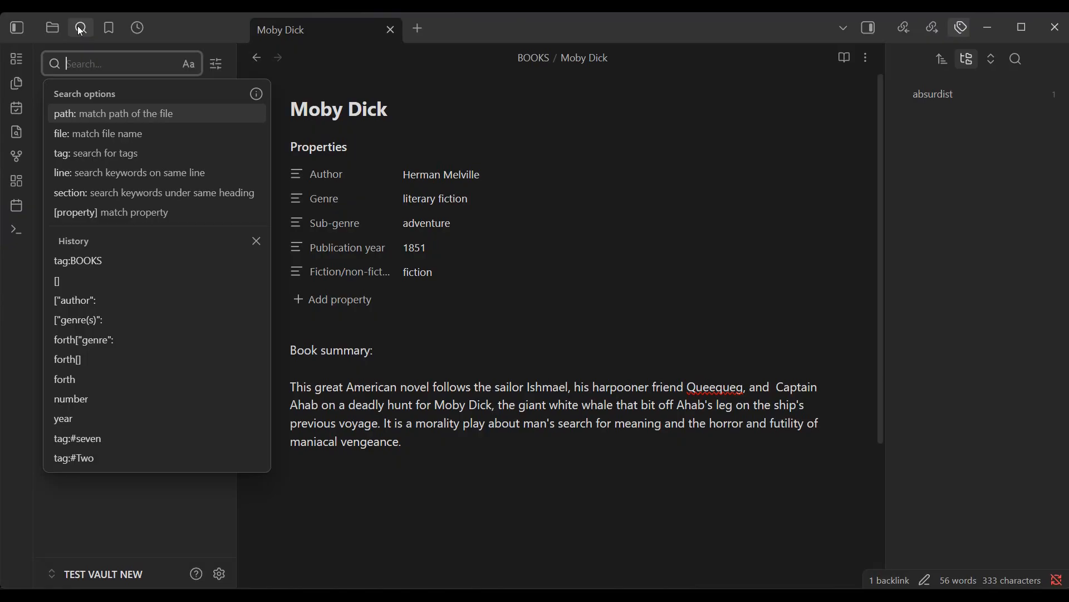
left_click(143, 212)
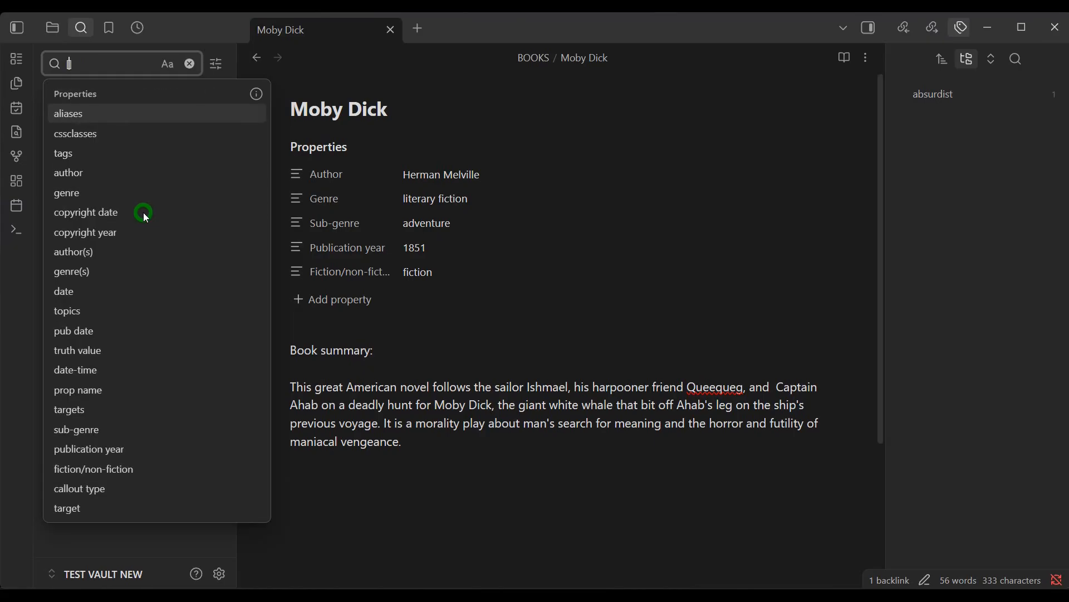
left_click(80, 173)
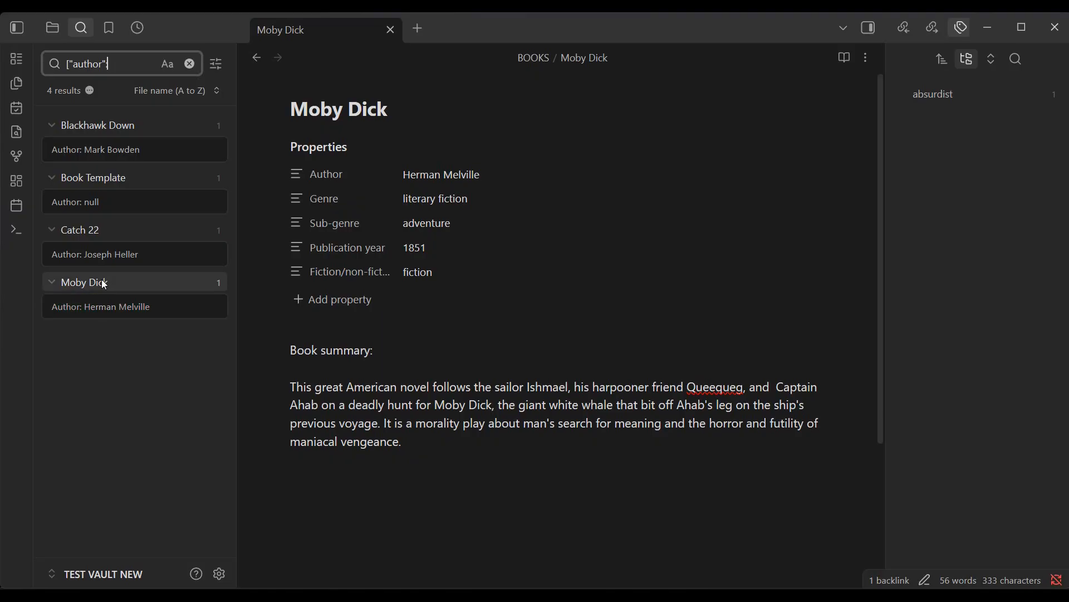
left_click(95, 254)
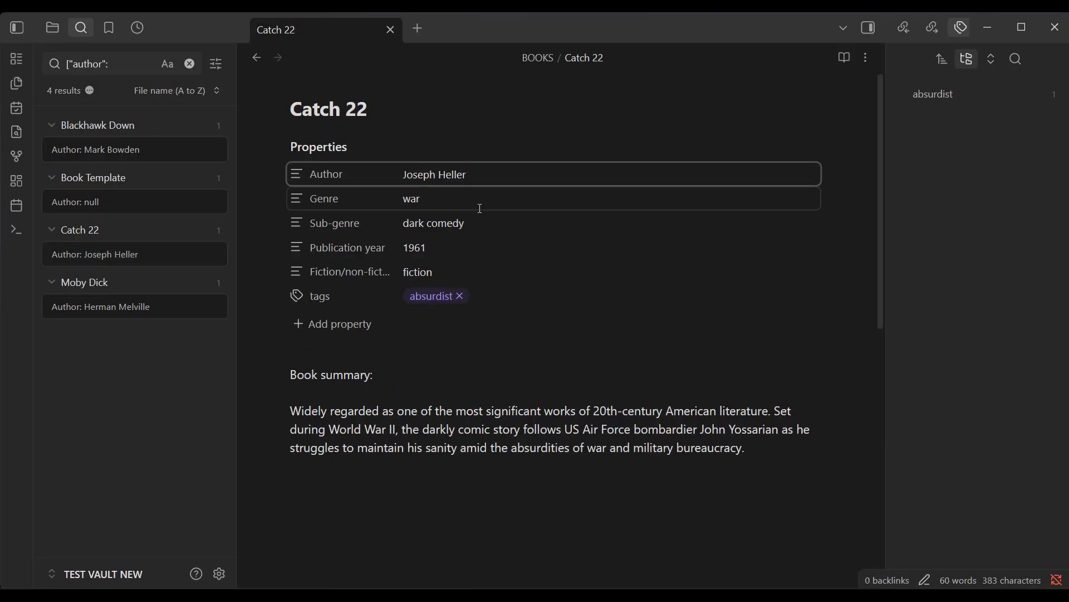
Step: Replace the search with a genre property query for the value "war"
left_click_drag(123, 68, 33, 76)
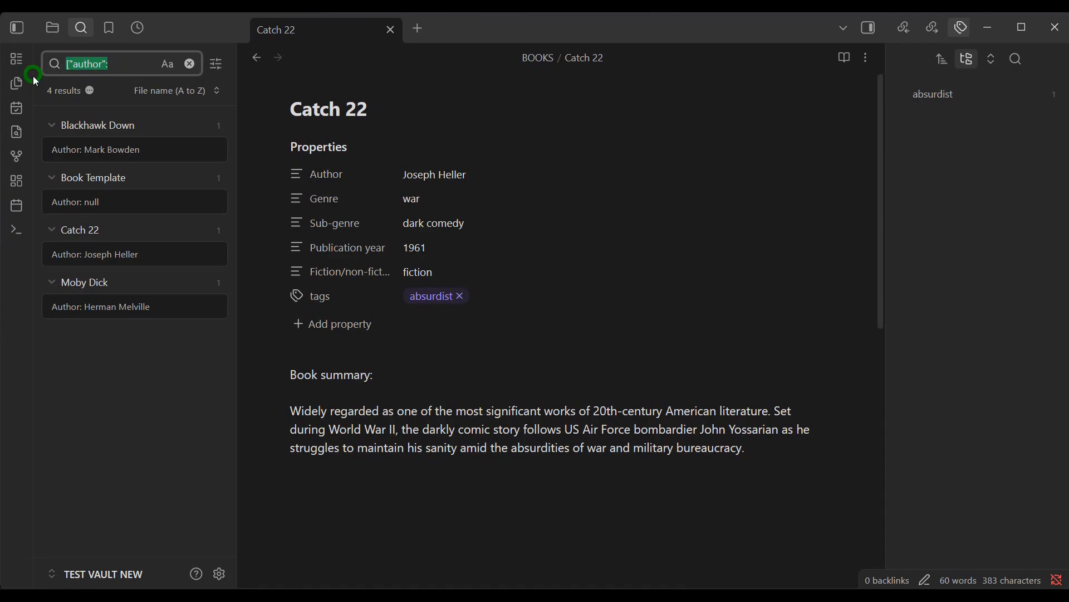
key("BackSpace")
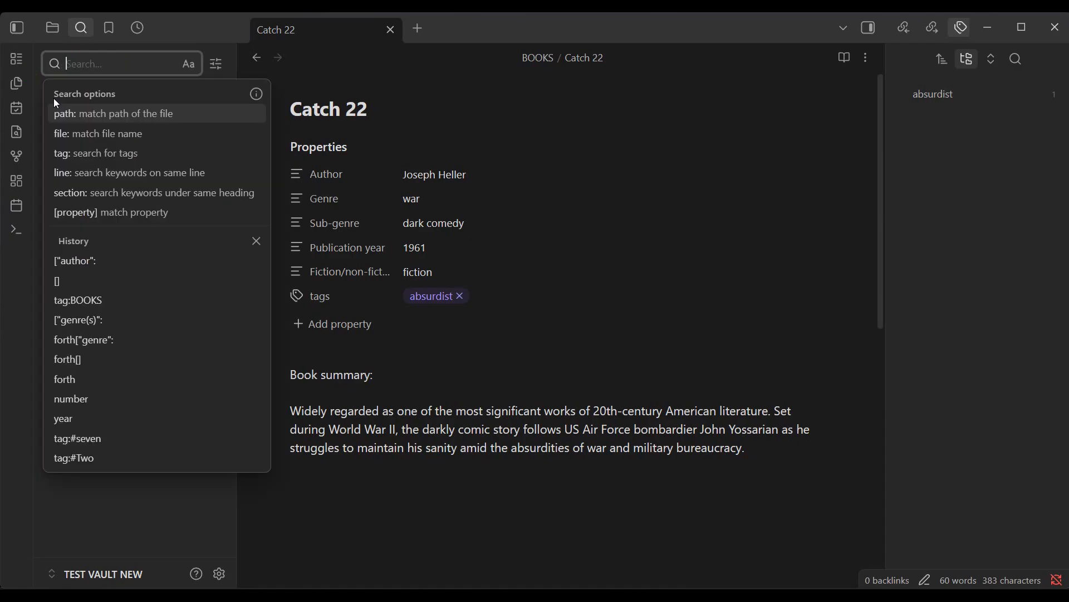
left_click(107, 212)
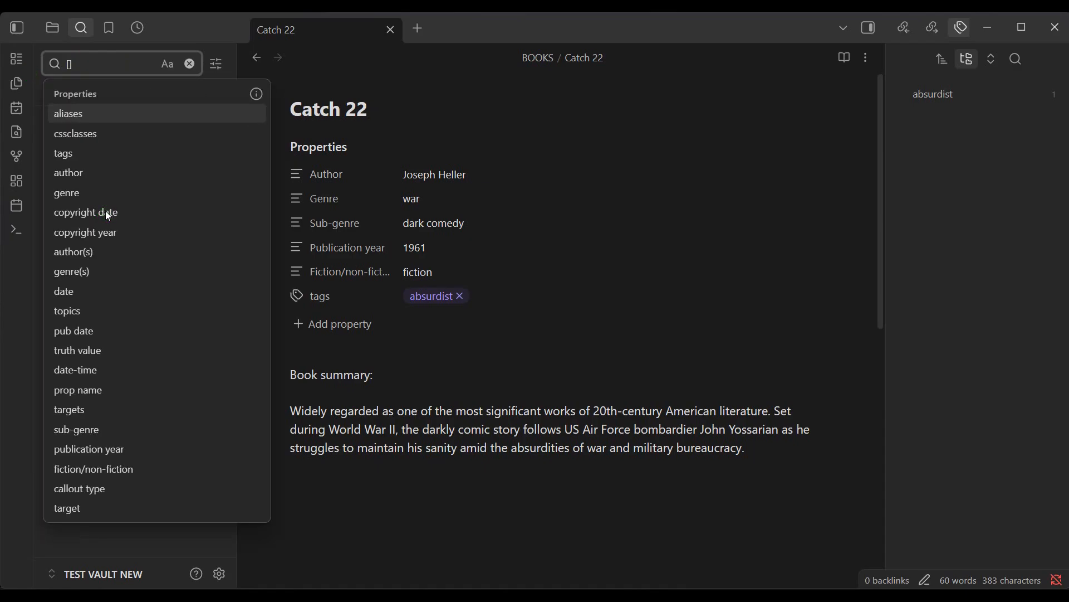
left_click(67, 193)
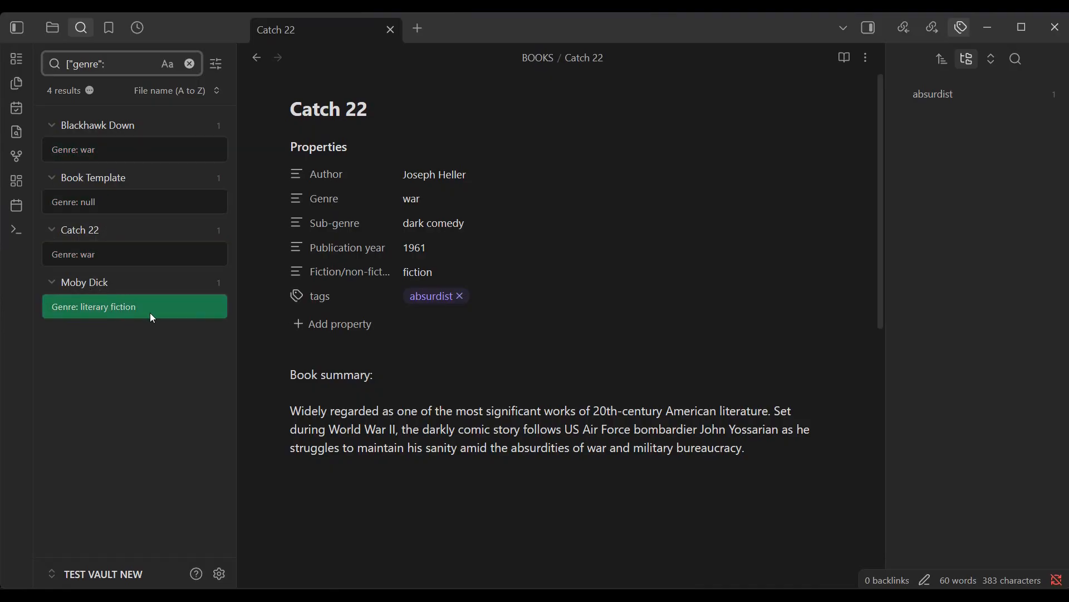
type(":")
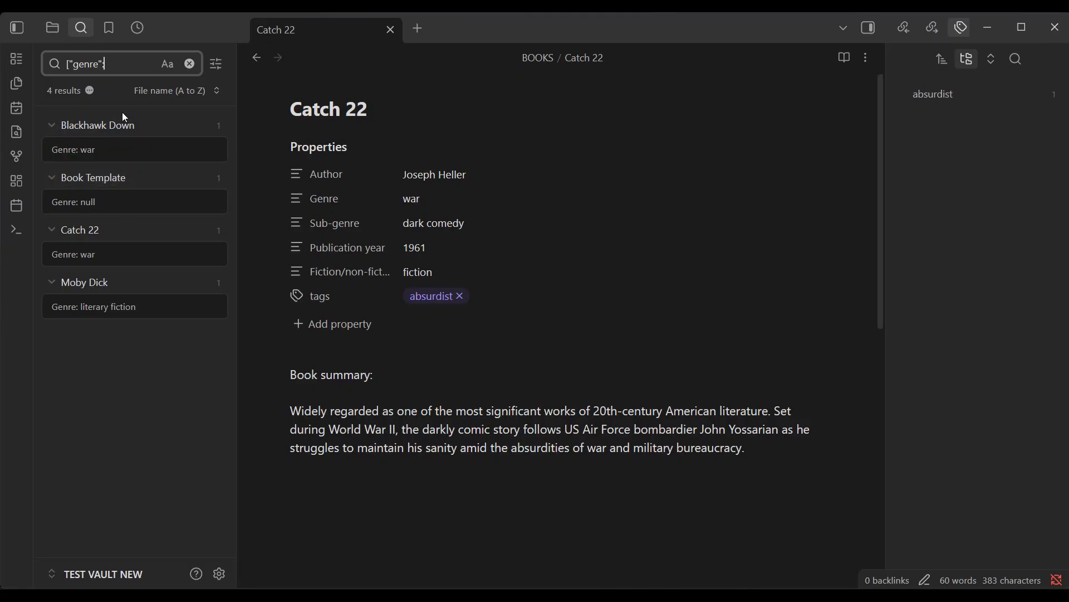
type("war")
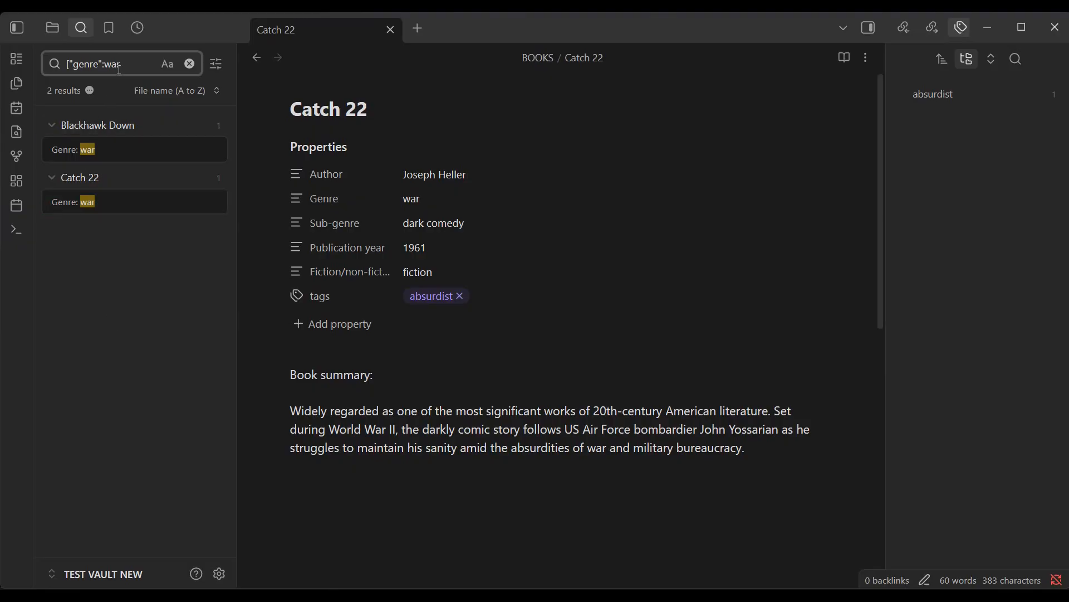
Step: Replace the search with an author property query for the partial value "jos"
left_click_drag(120, 64, 39, 64)
key("BackSpace")
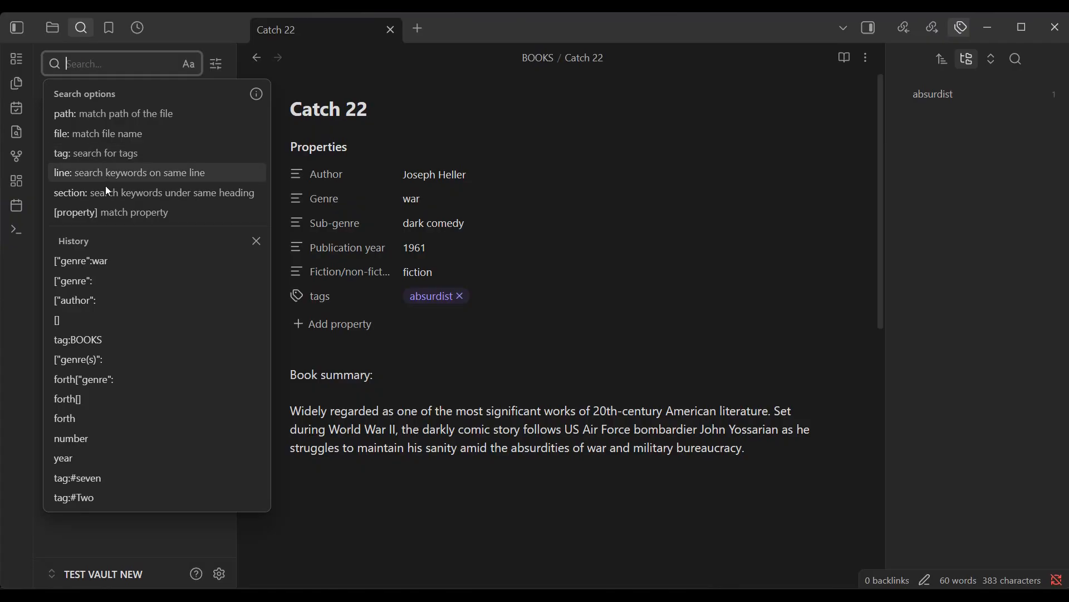
left_click(106, 213)
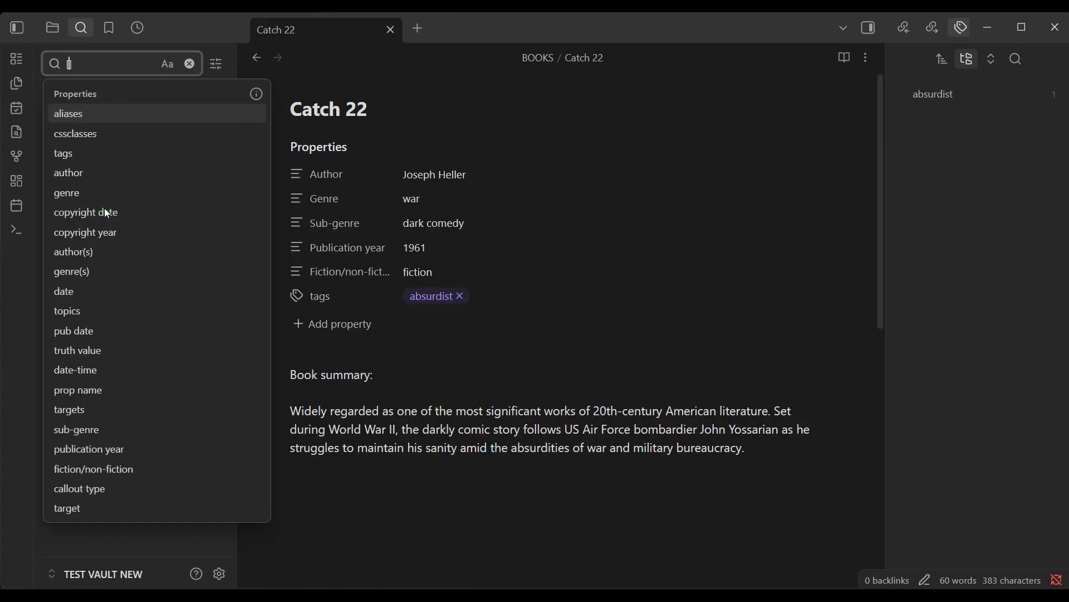
left_click(76, 177)
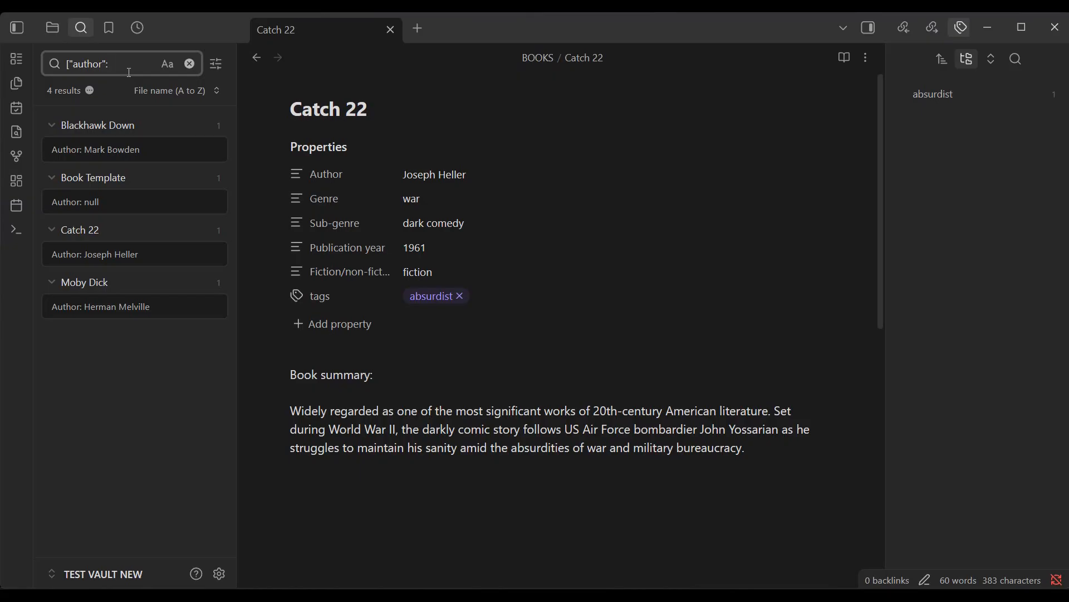
type("jos")
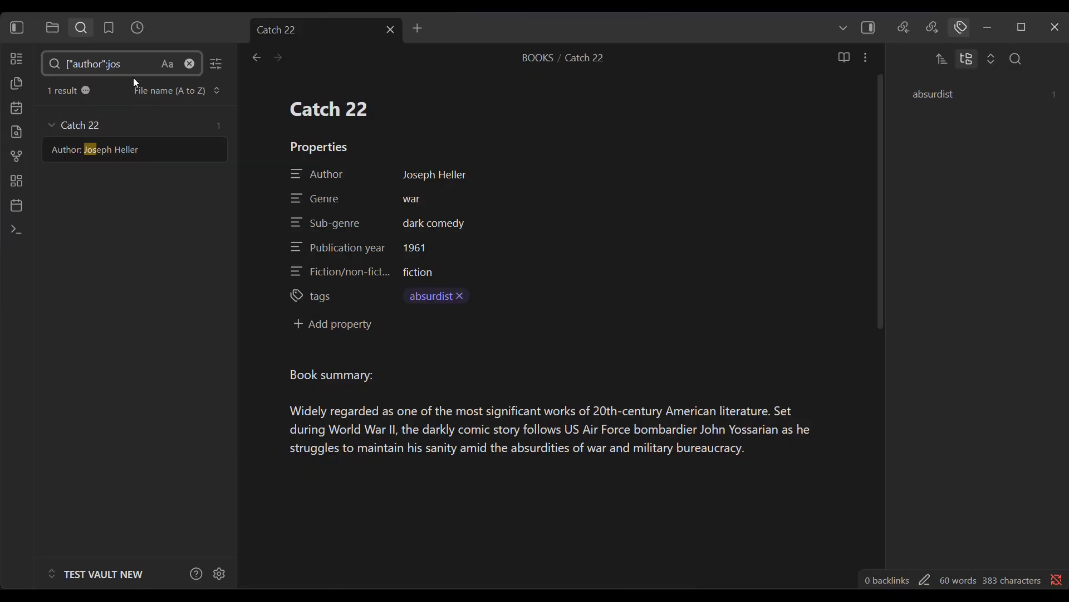
Step: Replace the search with a genre property query for the partial value "lit"
left_click_drag(124, 64, 42, 90)
key("BackSpace")
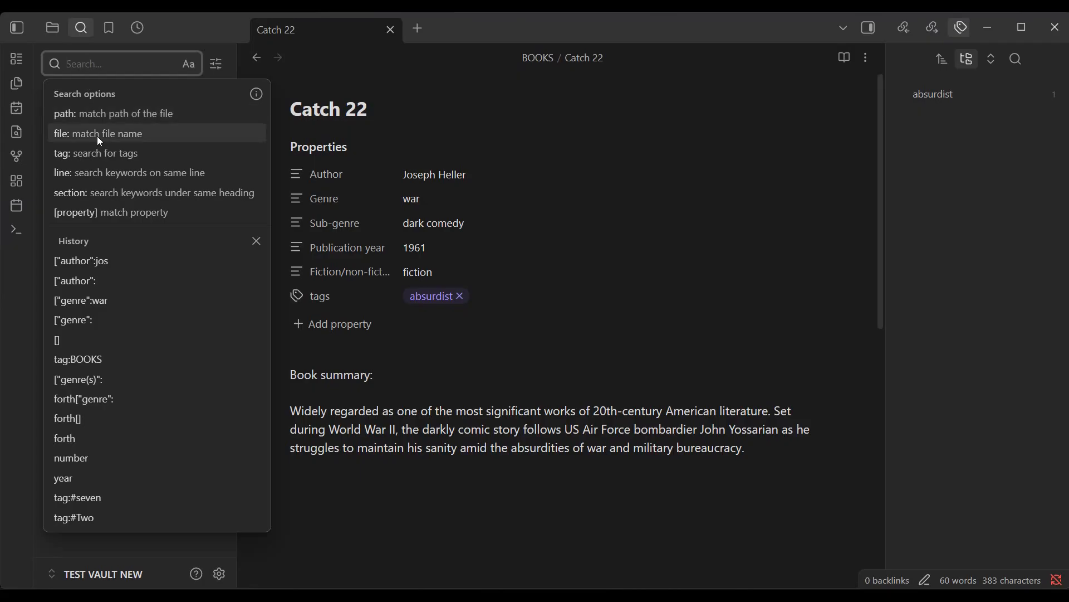
left_click(140, 214)
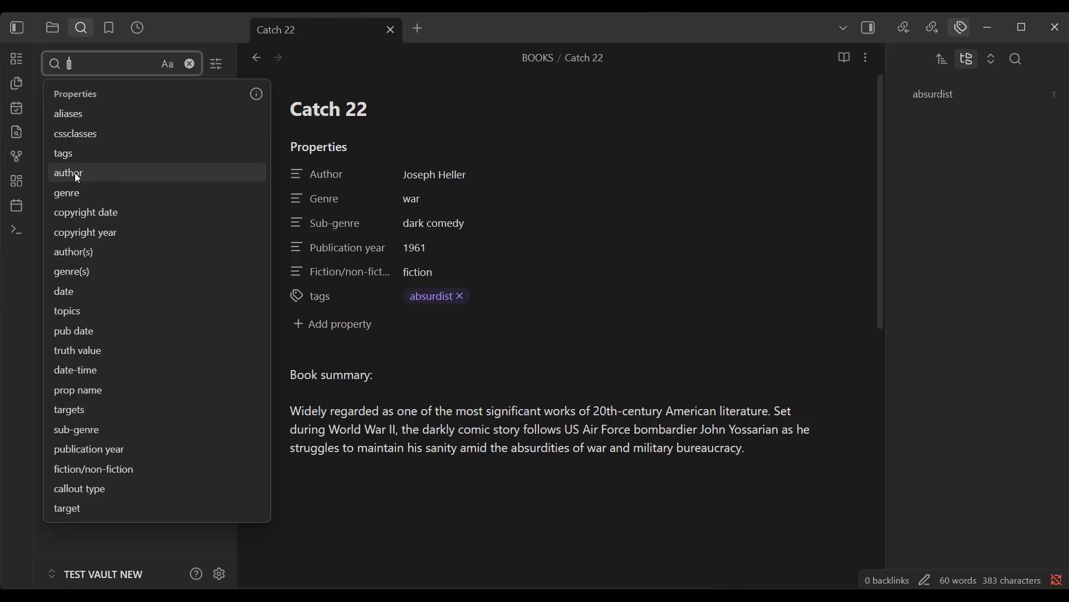
left_click(71, 196)
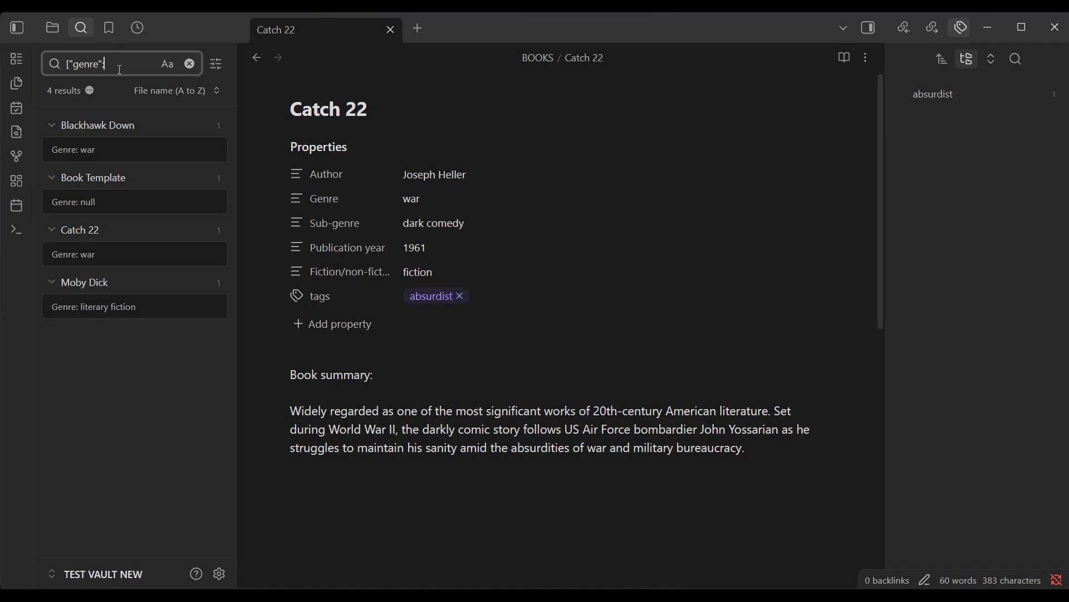
type("lit")
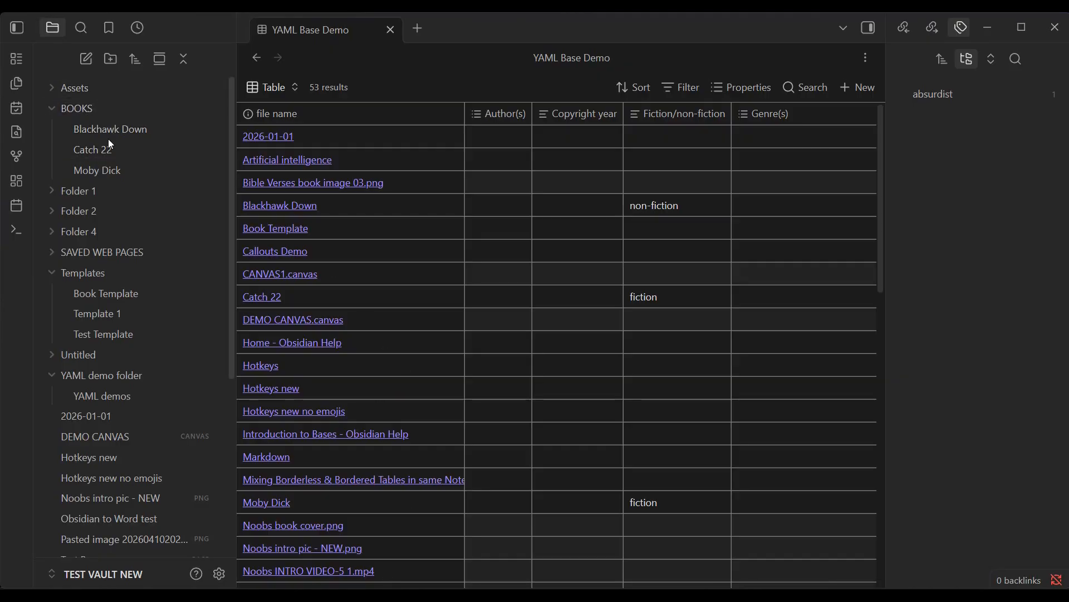
Step: Open Note 1-03 in Folder 1 and delete all of its body text
mouse_move(88, 106)
left_click(102, 230)
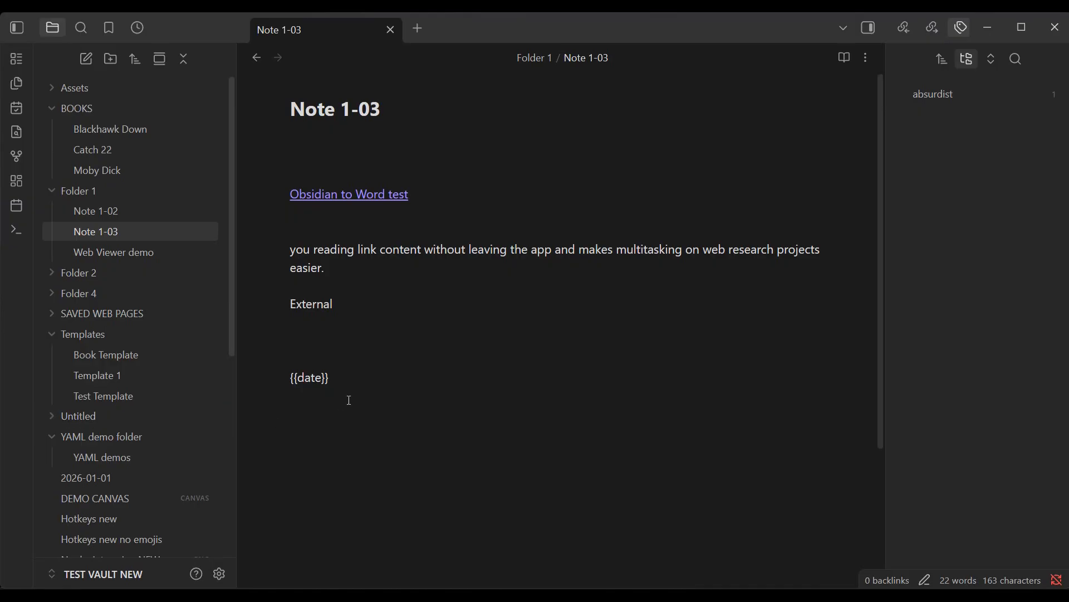
left_click_drag(339, 390, 258, 182)
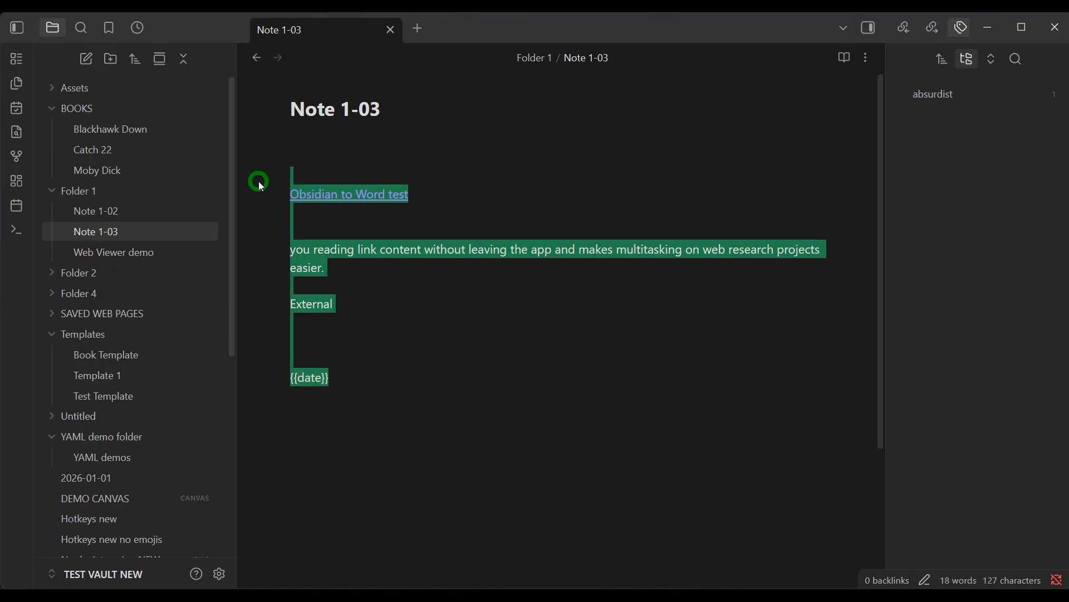
key("BackSpace")
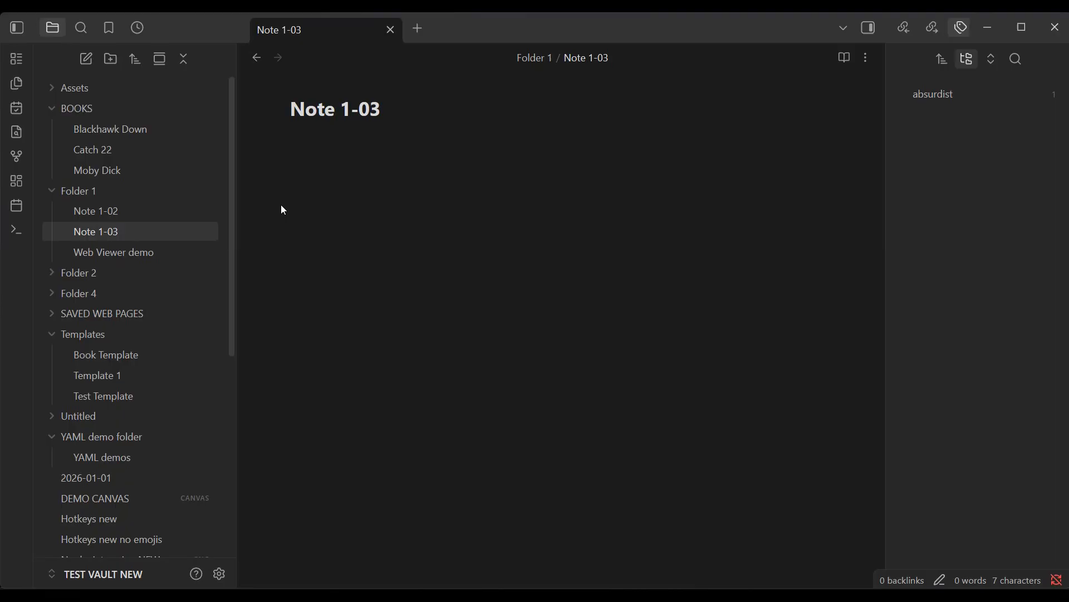
Step: Create a new base and sort its table by file name in ascending order
key("ctrl+p")
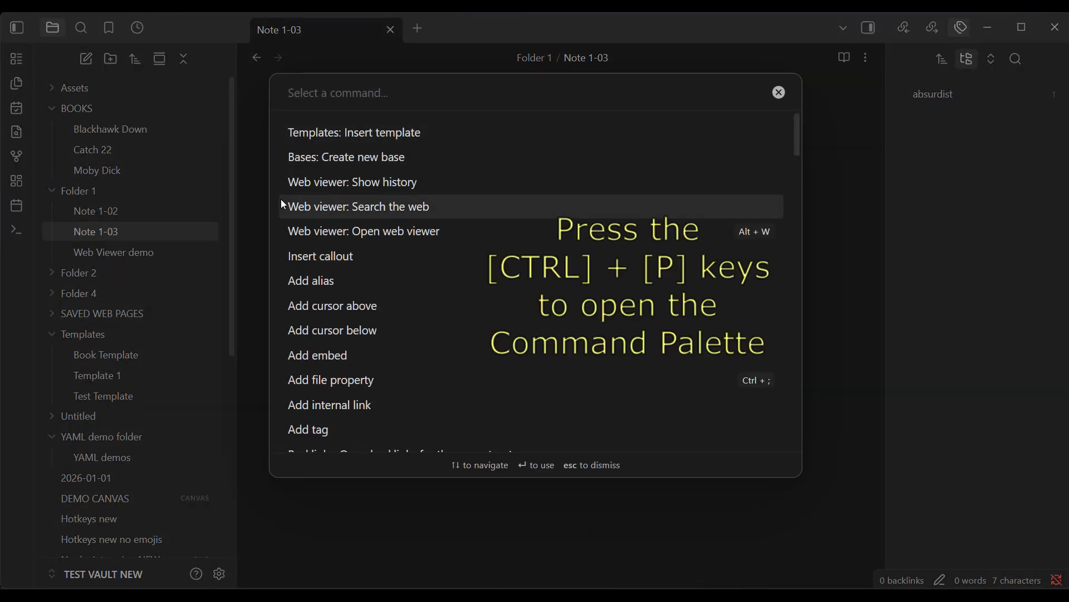
left_click(368, 159)
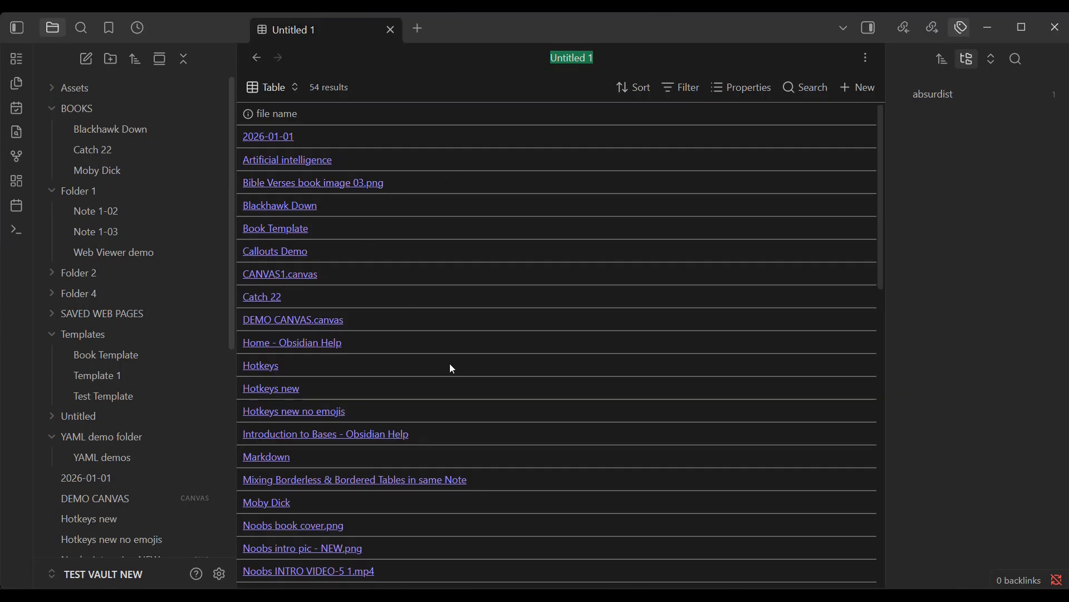
left_click(750, 89)
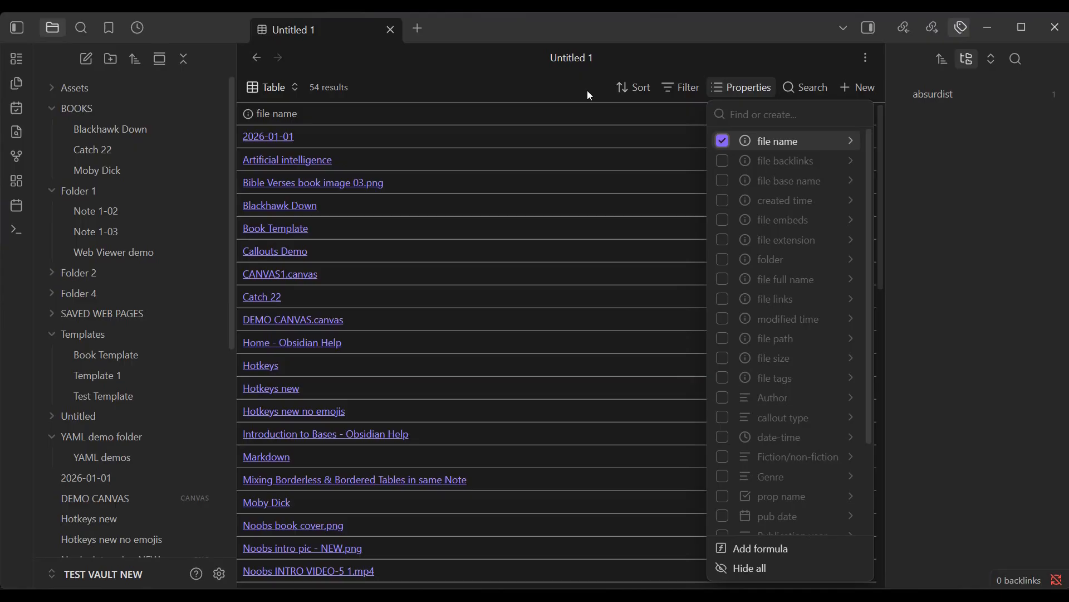
left_click(588, 107)
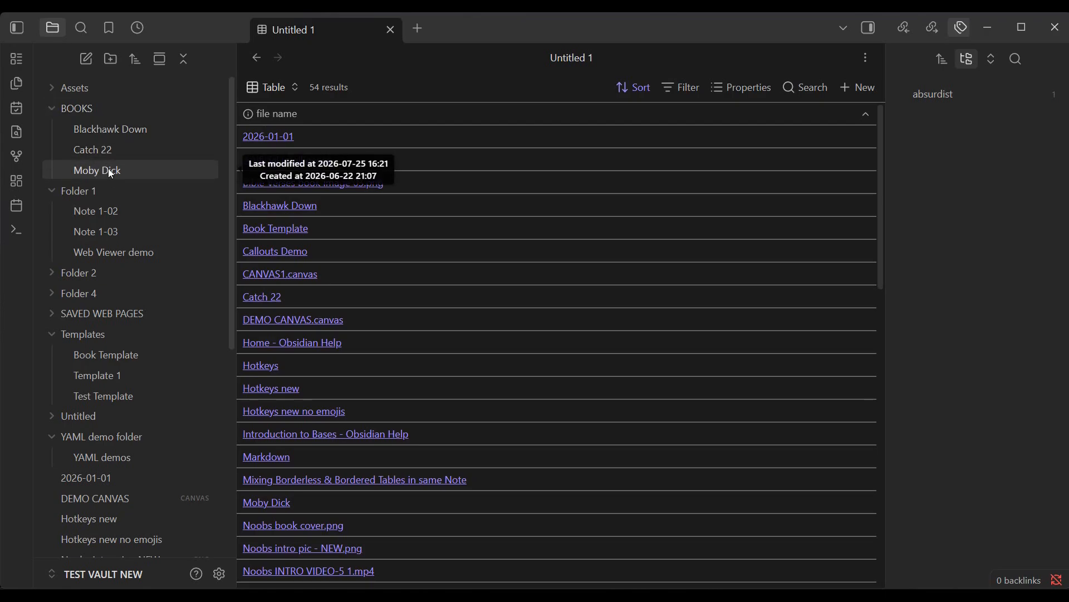
Step: Filter the base's current view to files where folder is BOOKS
left_click(688, 88)
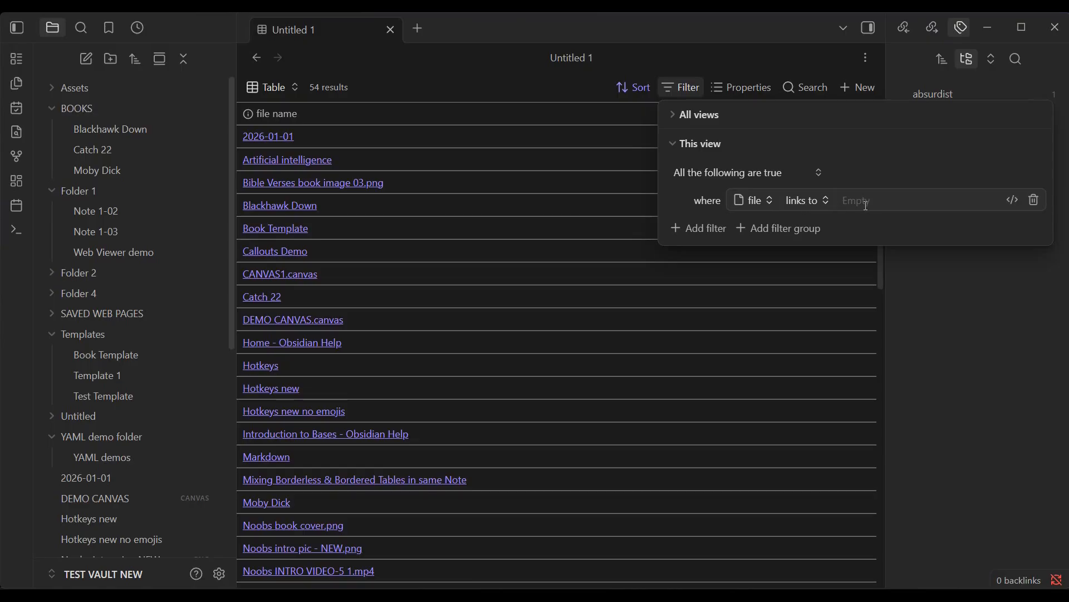
left_click(772, 201)
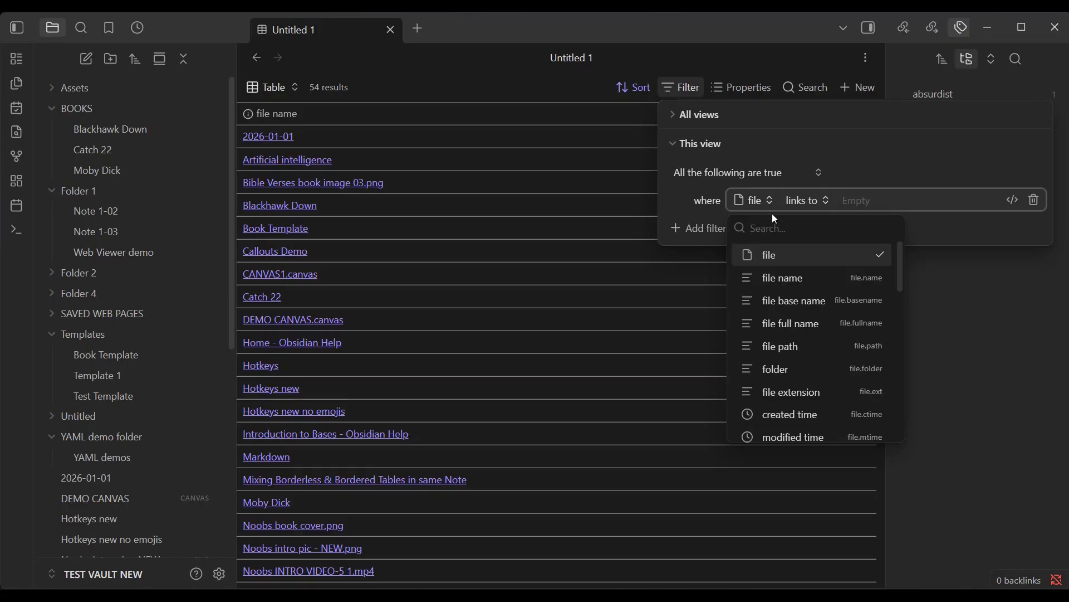
left_click(788, 370)
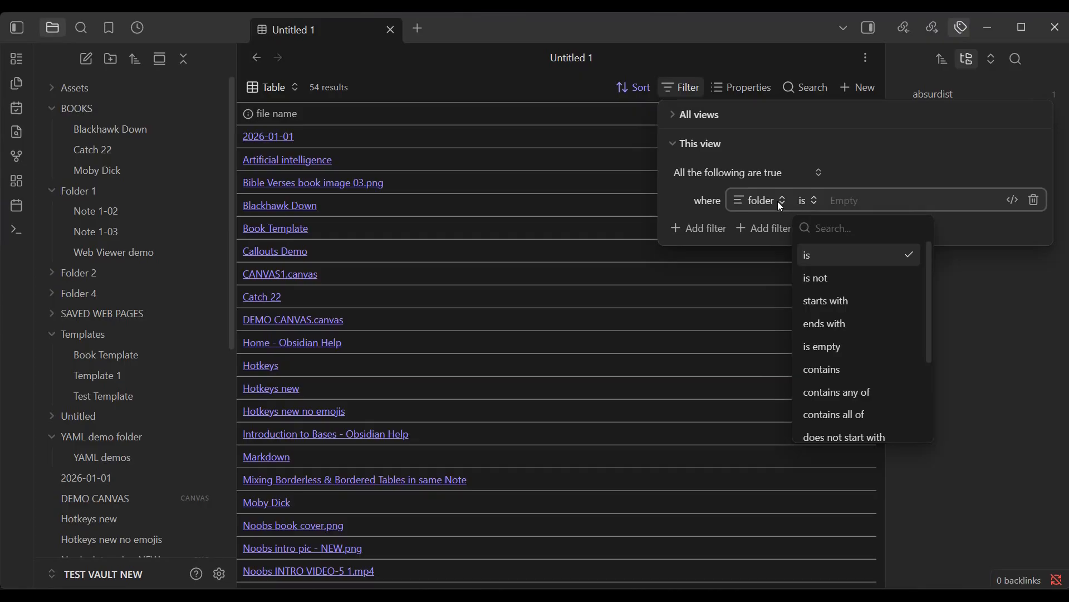
left_click(851, 199)
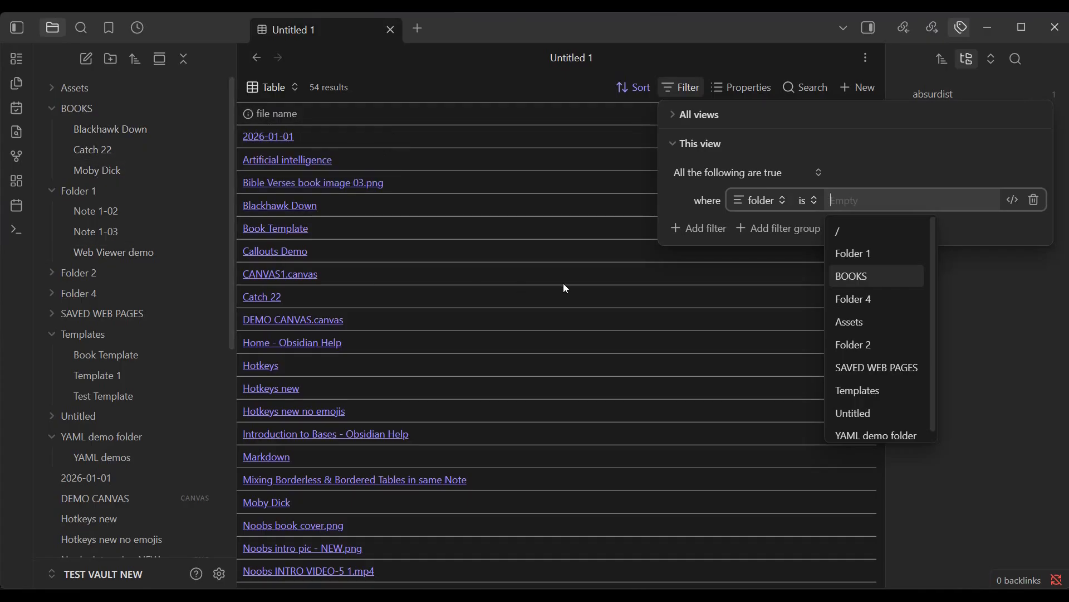
left_click(851, 277)
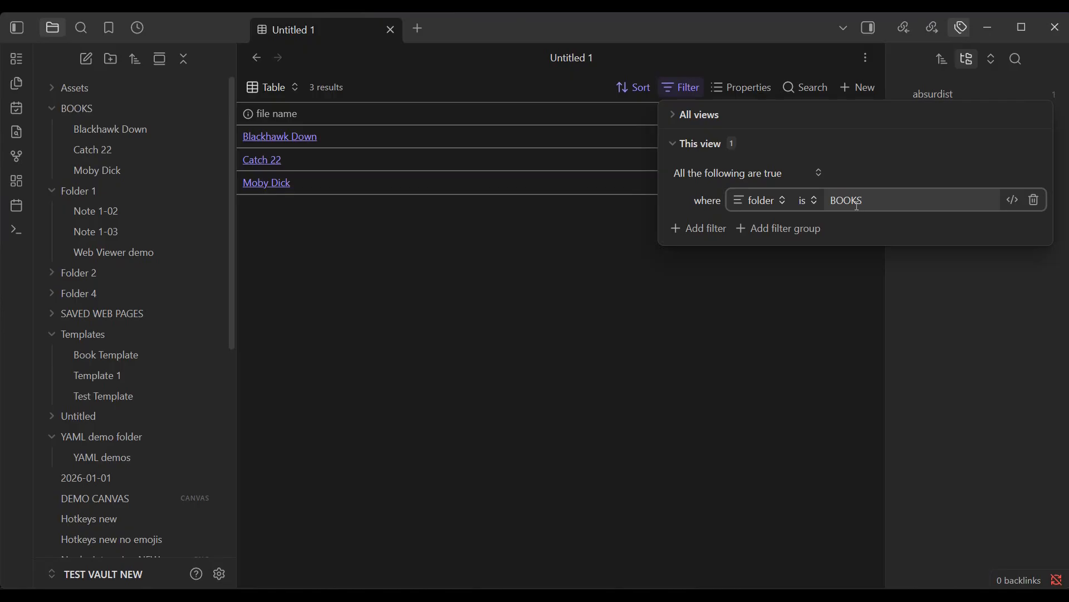
left_click(679, 317)
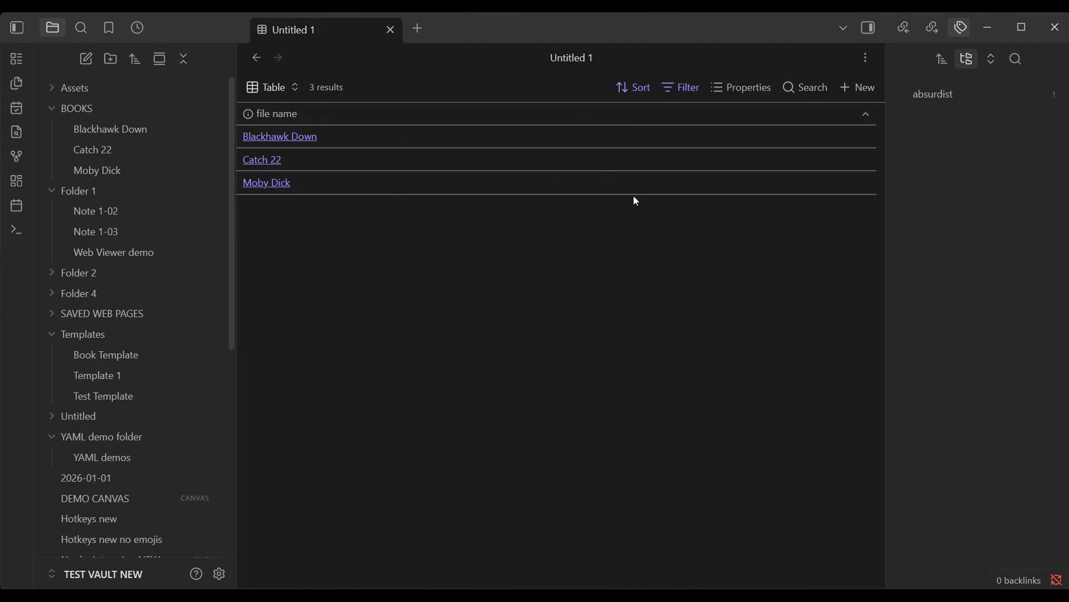
Step: Show the Author, Fiction/non-fiction, Genre, Publication year and Sub-genre properties as columns in the base table
left_click(755, 94)
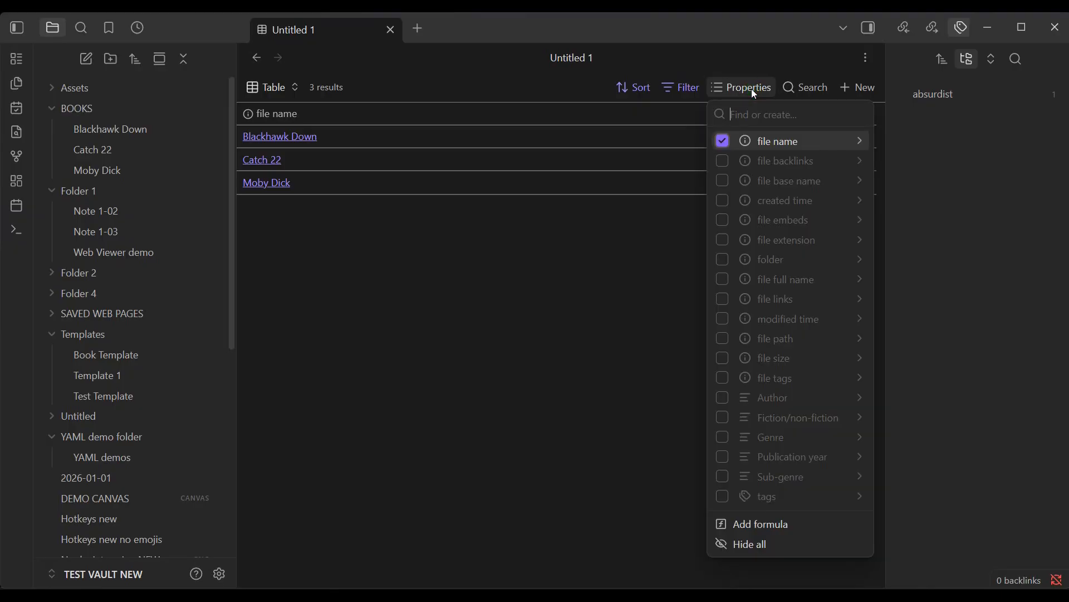
left_click(723, 397)
left_click(724, 419)
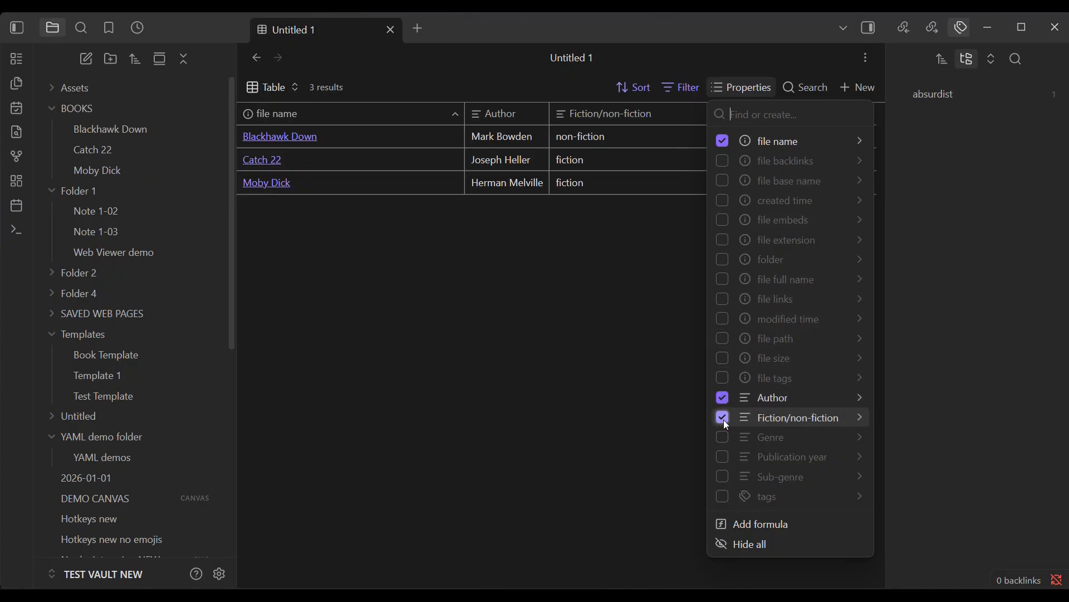
left_click(723, 436)
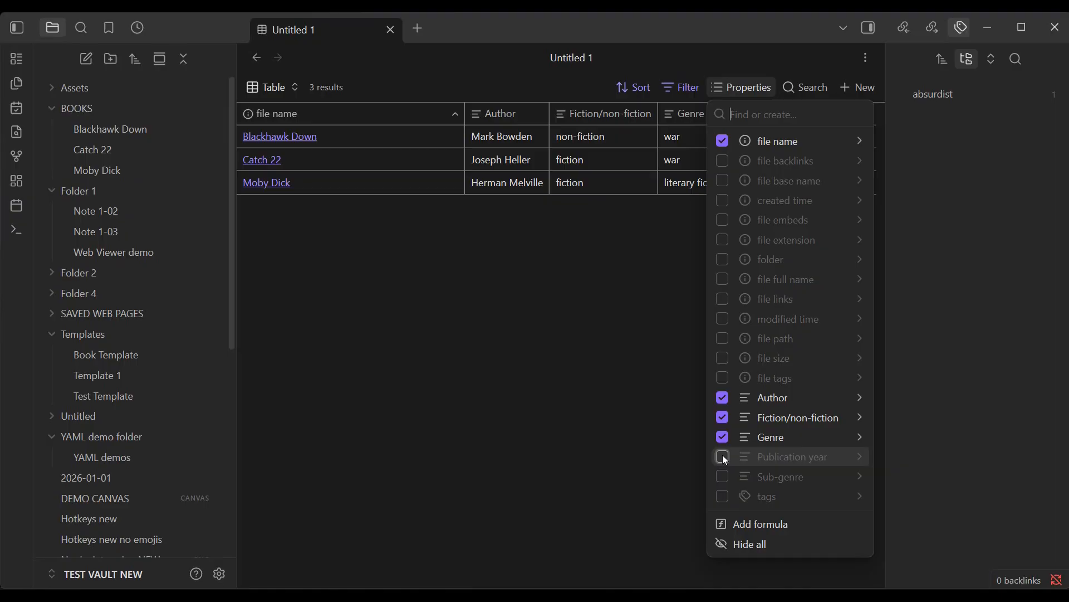
left_click(723, 457)
left_click(723, 475)
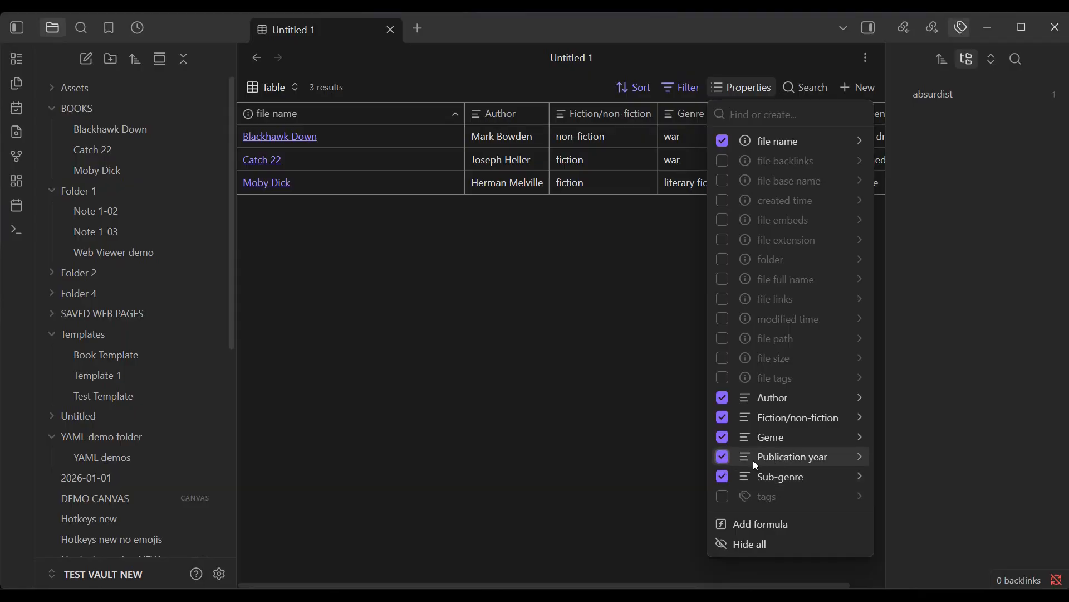
Step: Collapse the tags sidebar and move the Sub-genre column ahead of Publication year in the base table
left_click(573, 437)
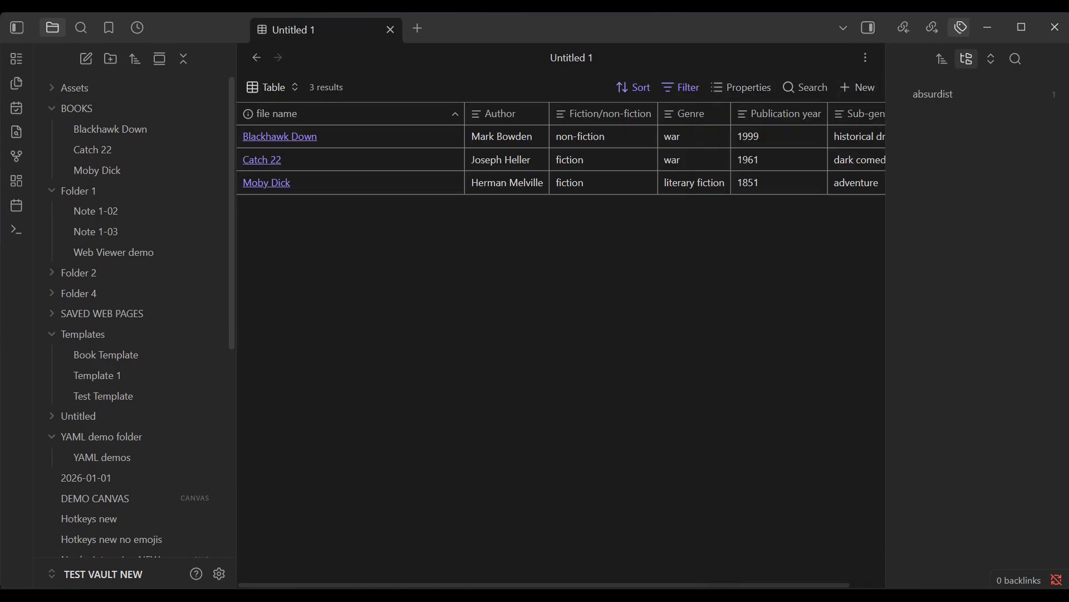
left_click(870, 27)
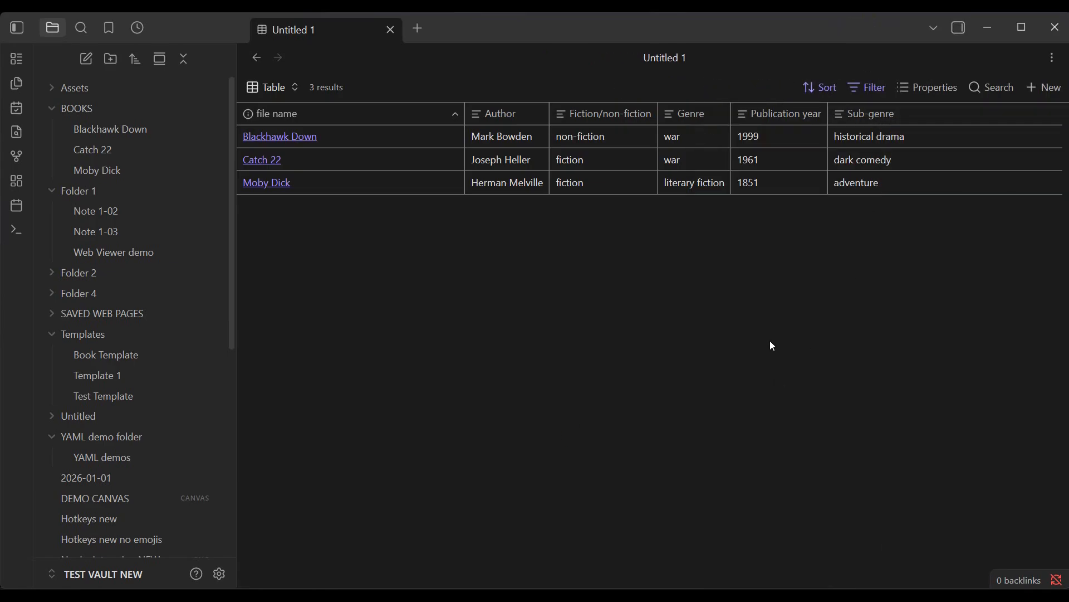
left_click(896, 113)
left_click_drag(897, 117, 737, 120)
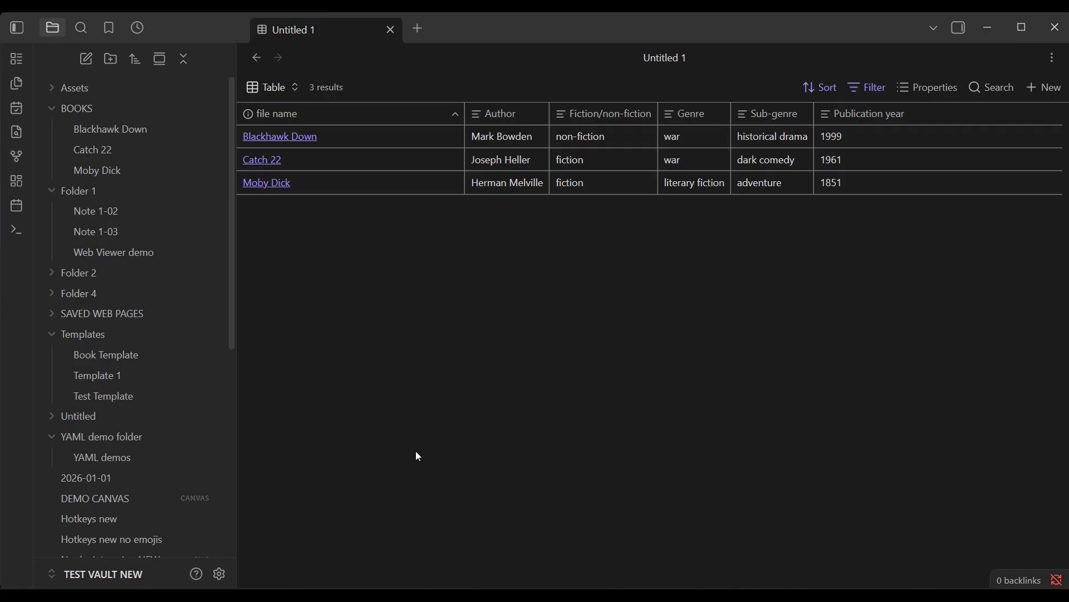
Step: Change the current view's filter to show files where Author is Joseph Heller
left_click(877, 90)
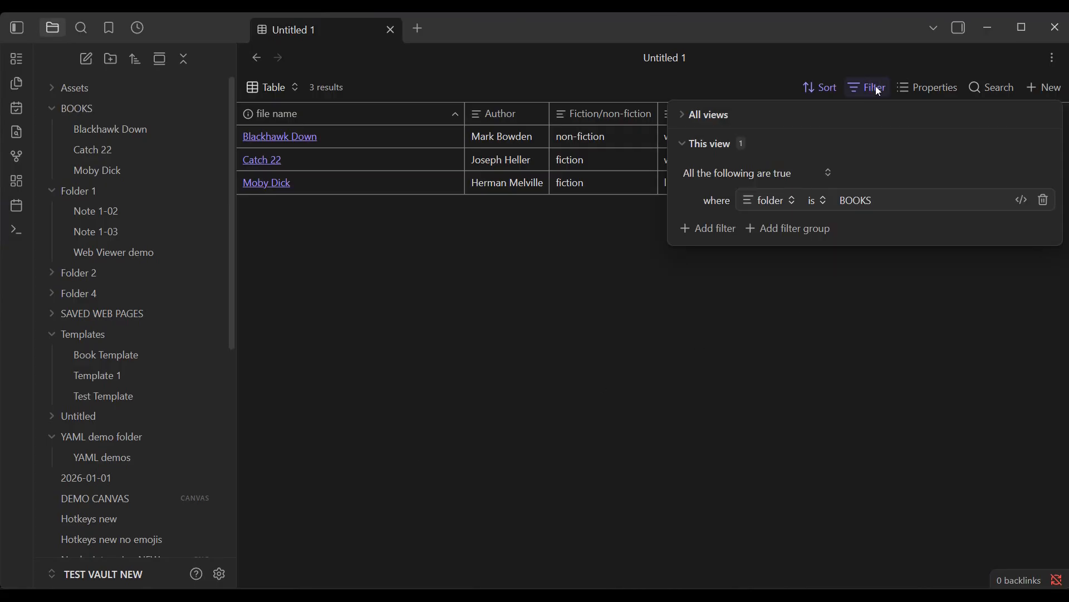
left_click(794, 205)
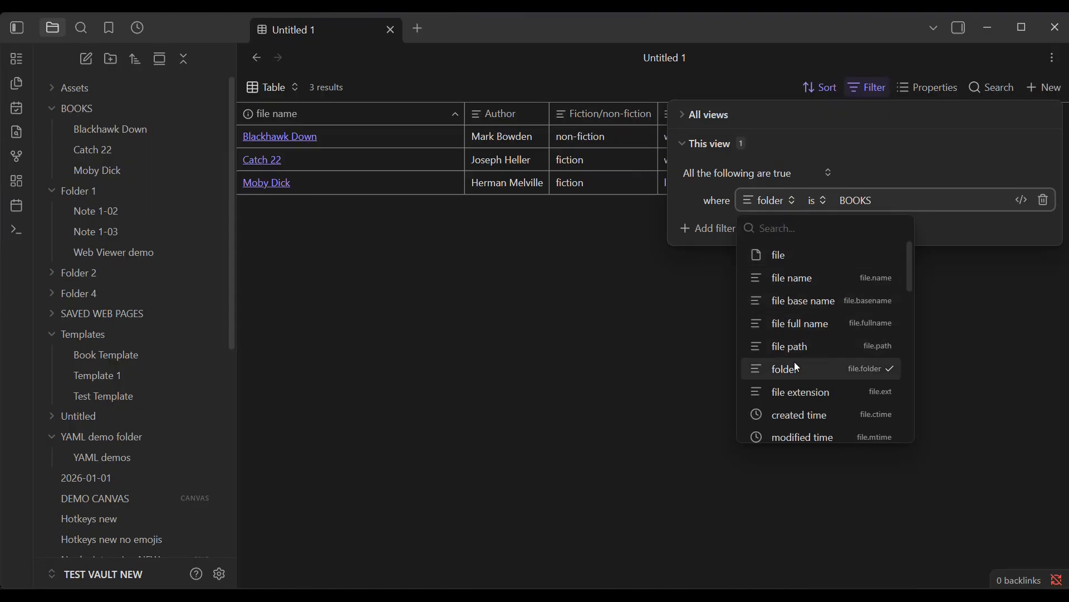
scroll(804, 367, "down", 5)
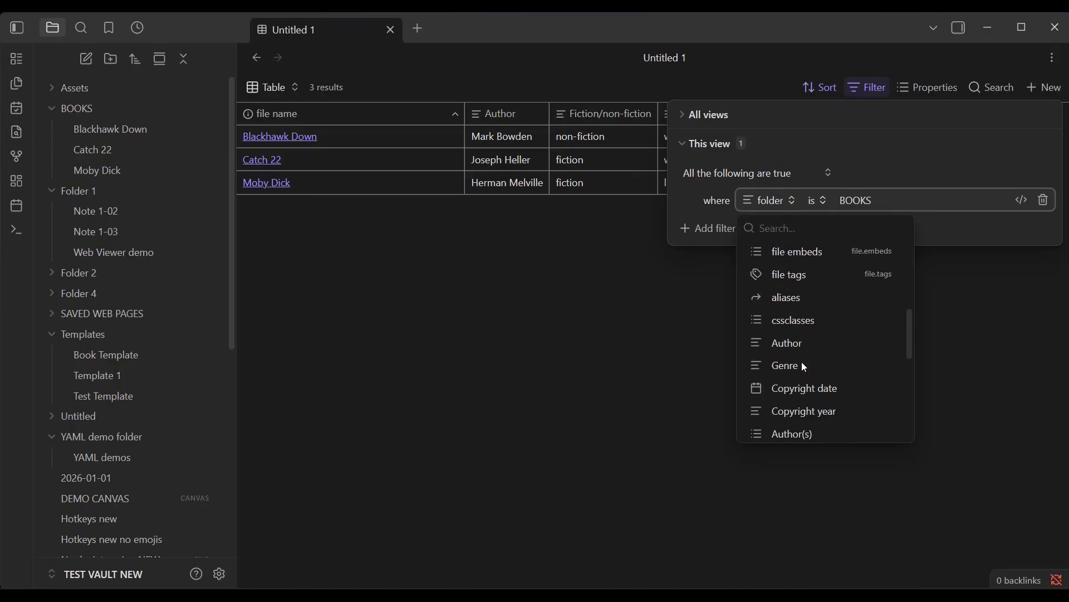
left_click(804, 352)
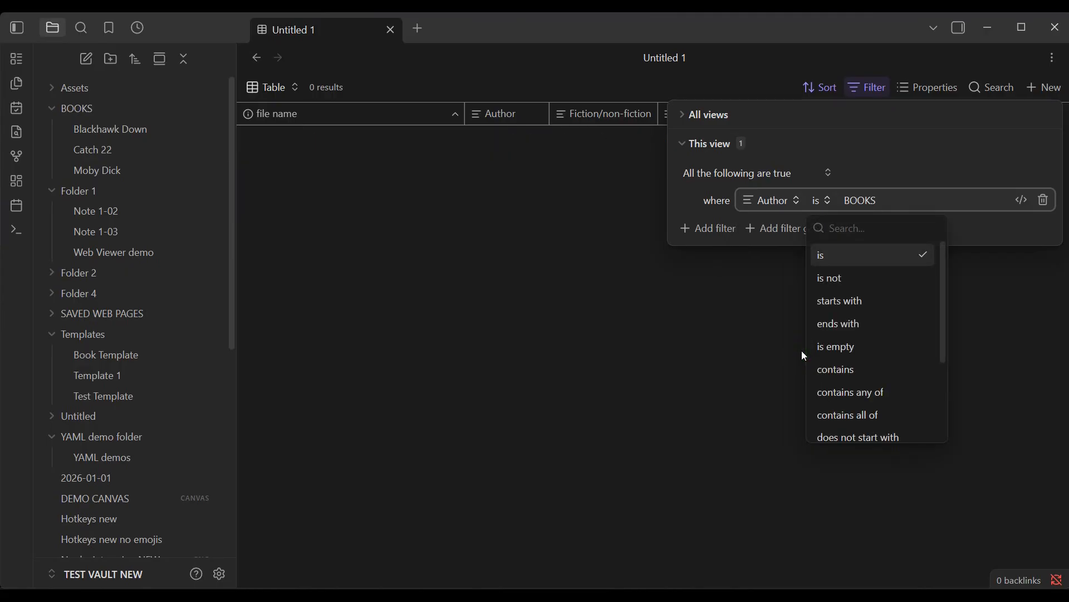
left_click(858, 201)
left_click_drag(891, 201, 840, 204)
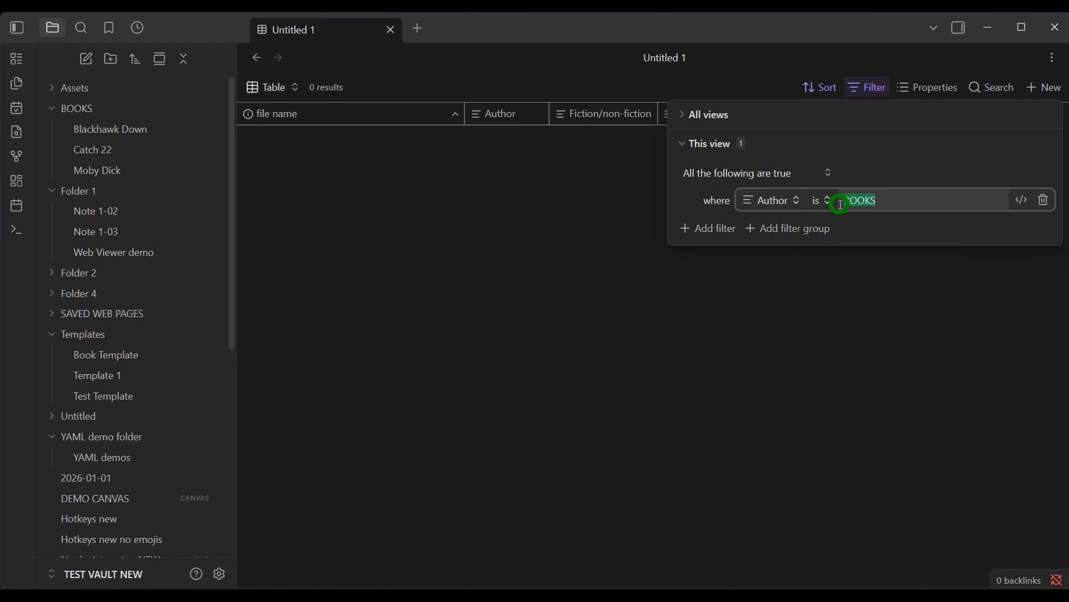
key("BackSpace")
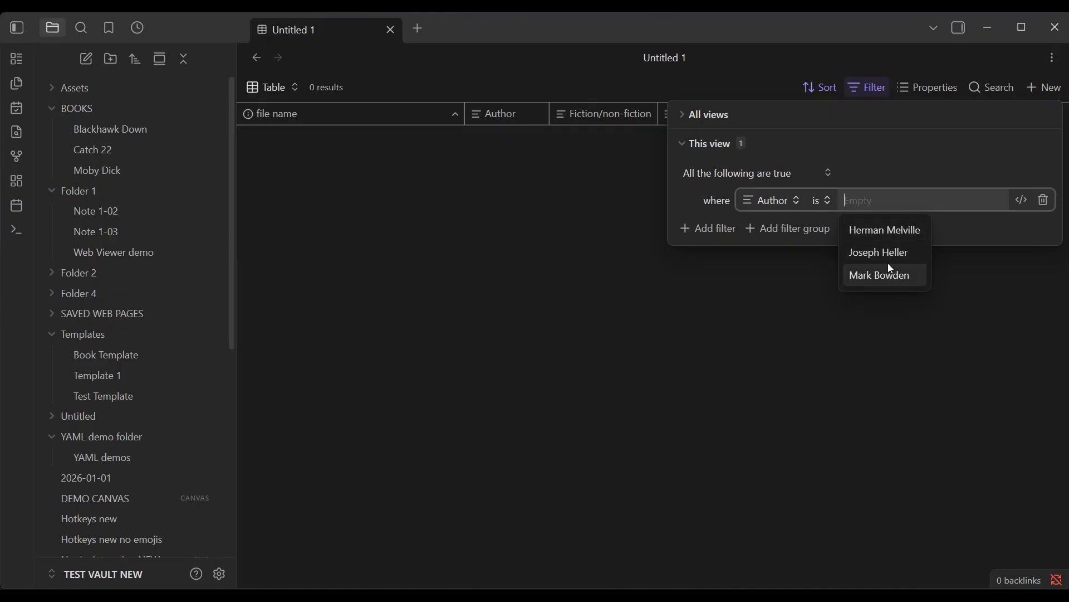
left_click(889, 248)
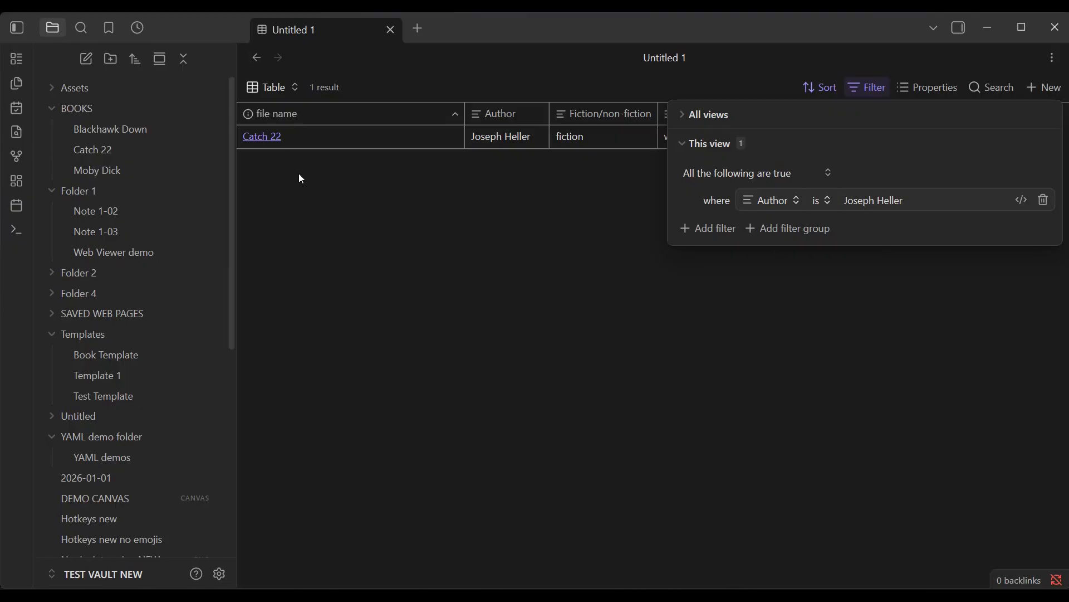
left_click(330, 192)
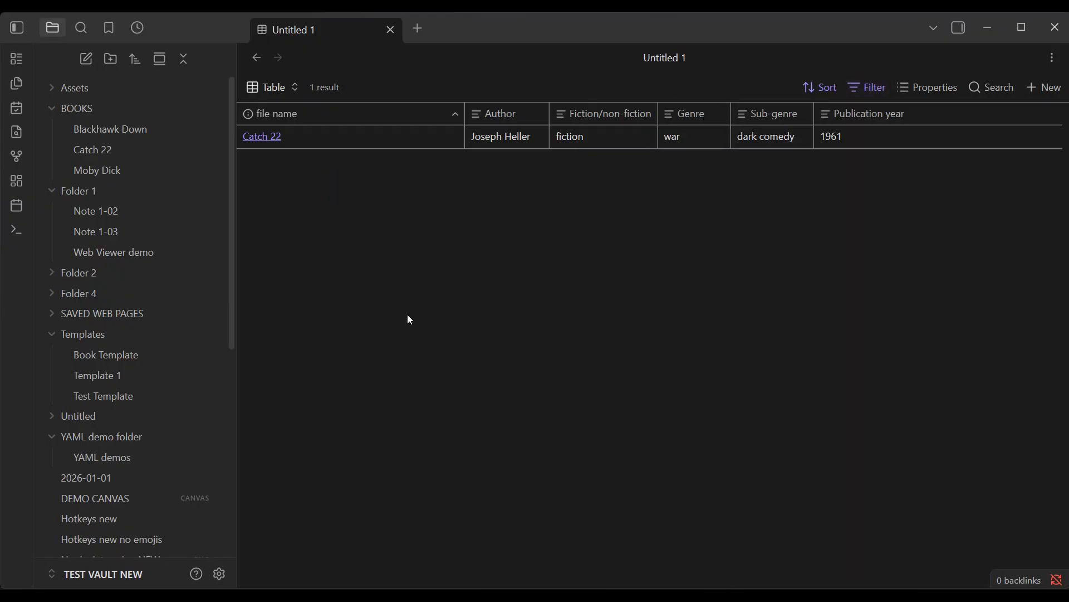
Step: Create a new note in the BOOKS folder and title it Good as Gold
right_click(86, 111)
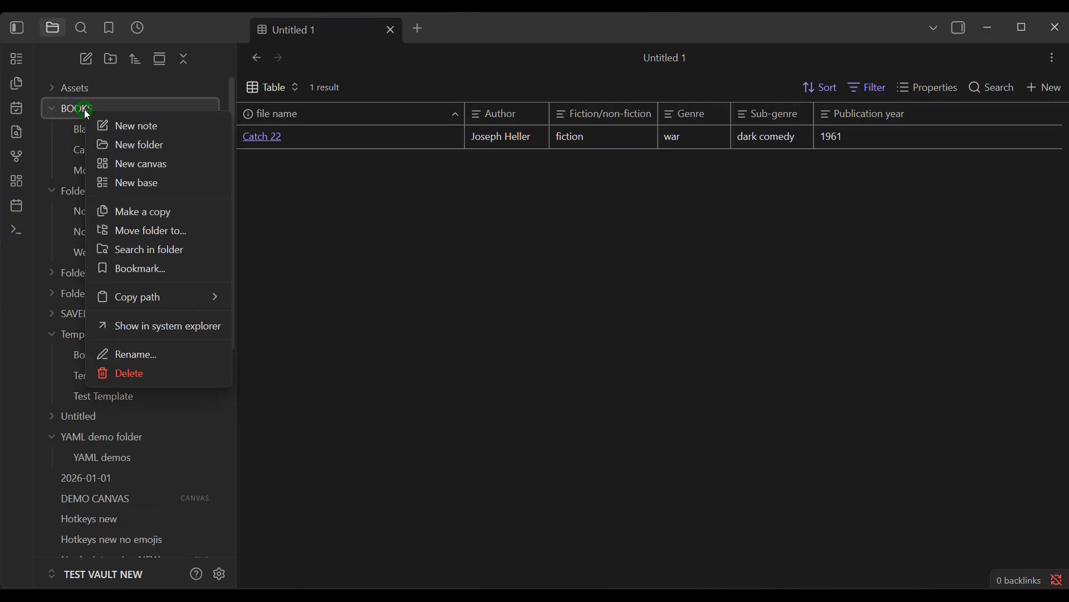
left_click(139, 125)
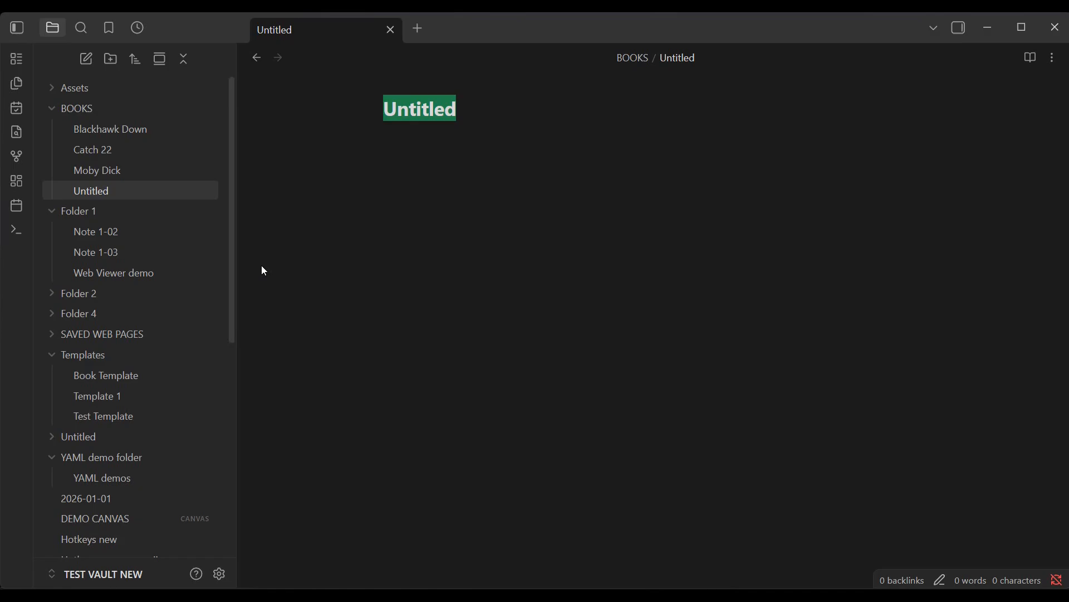
type("Good")
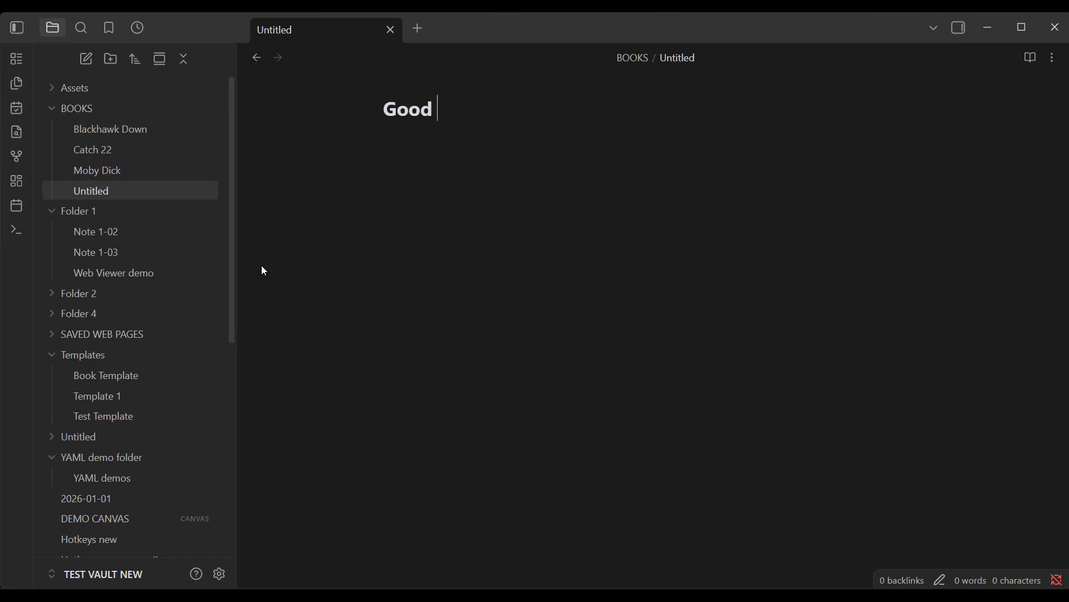
type(" as Gold")
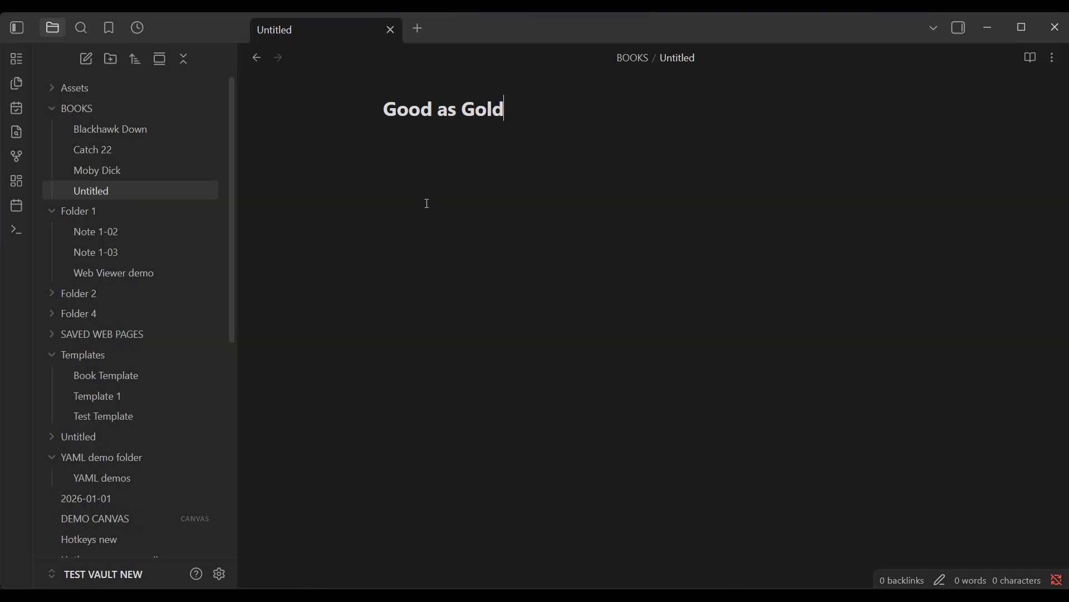
key("Return")
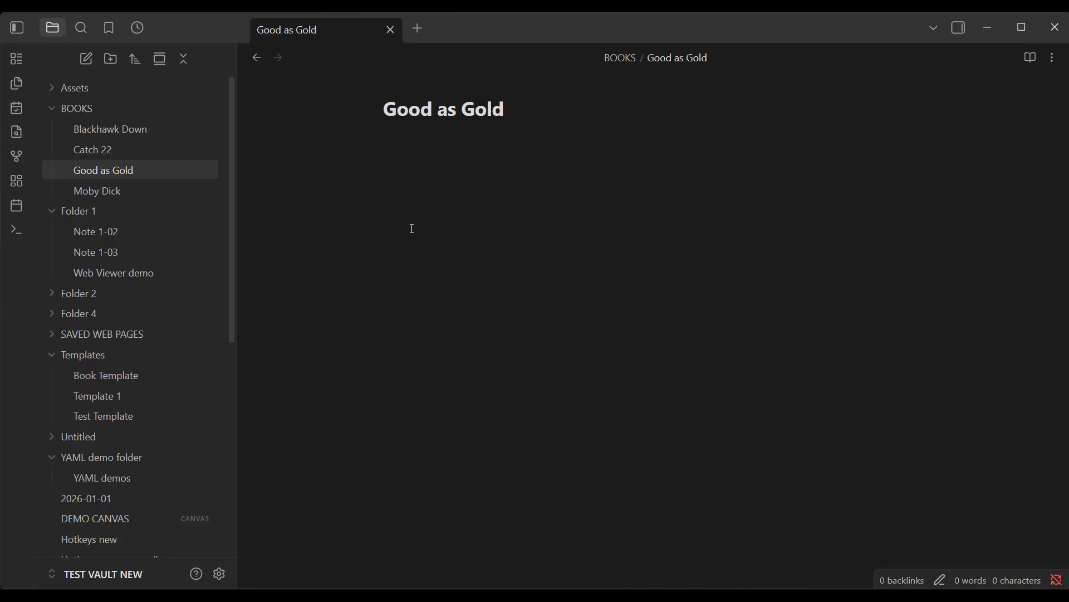
Step: Insert the Book Template into the Good as Gold note
key("ctrl+p")
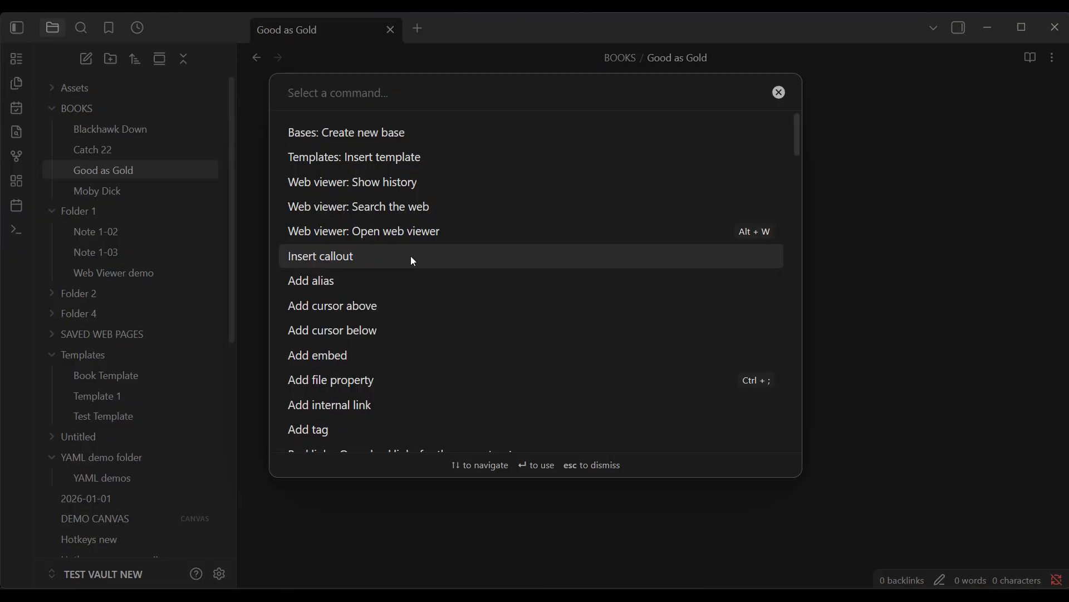
left_click(390, 162)
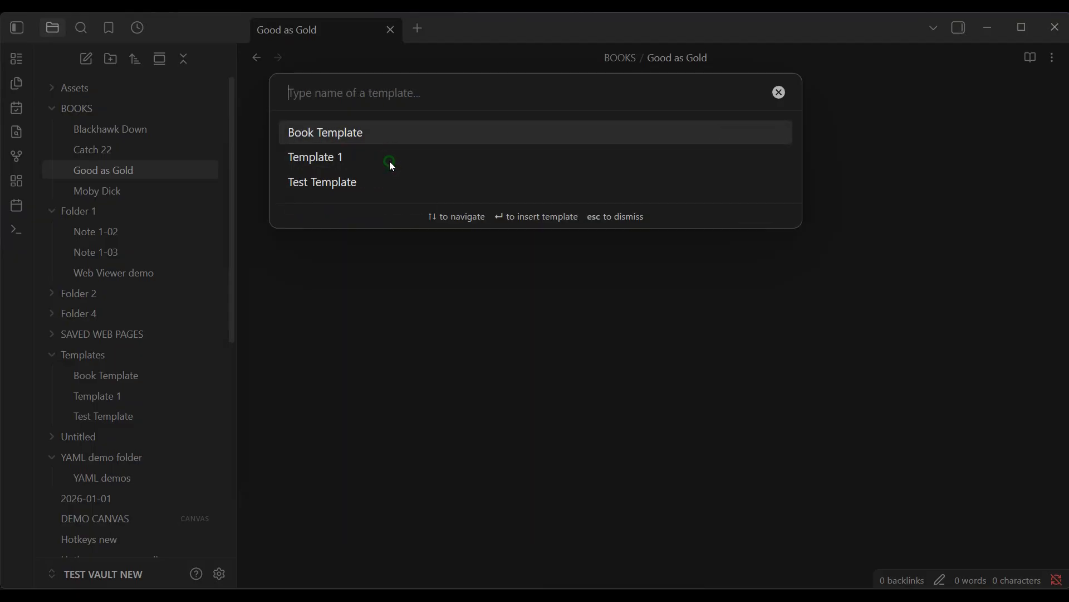
left_click(337, 133)
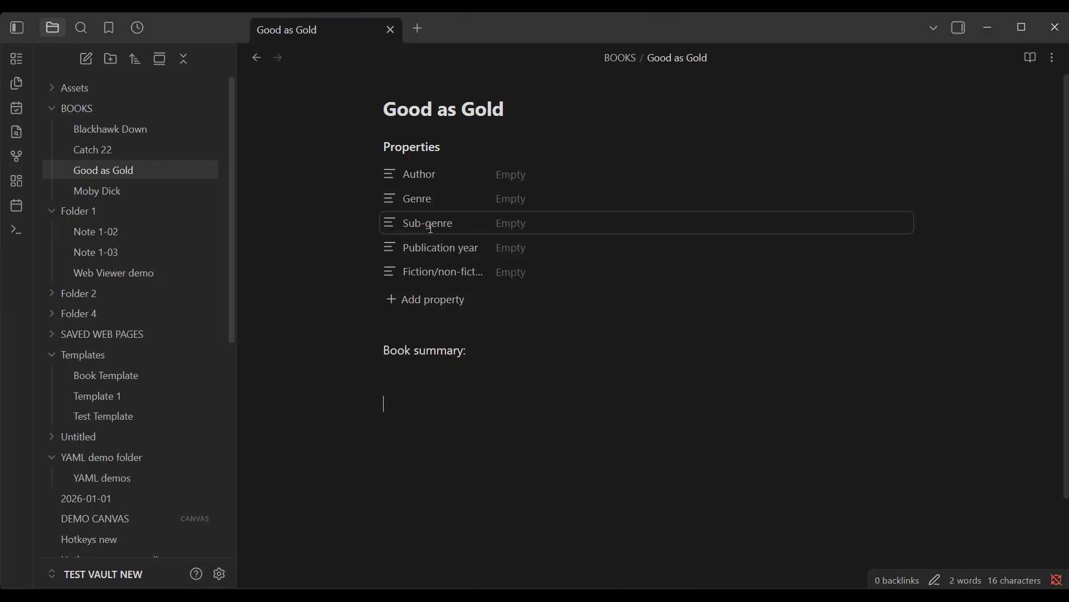
Step: Fill in the note's properties: Author Joseph Heller, Genre humor, and Fiction/non-fiction set to fiction
left_click(521, 174)
type("J")
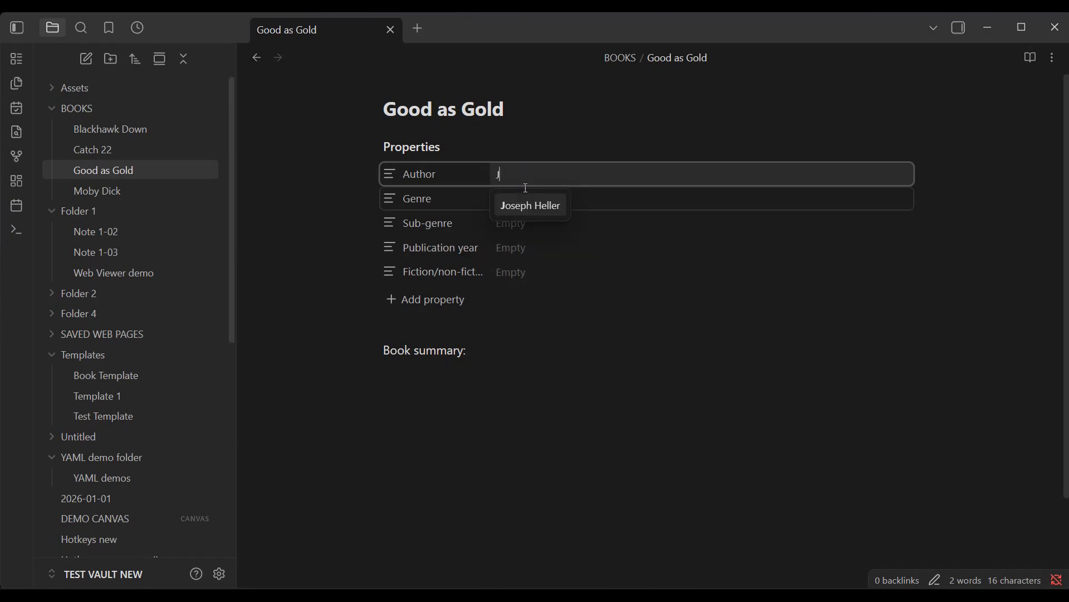
type("oseph Heller")
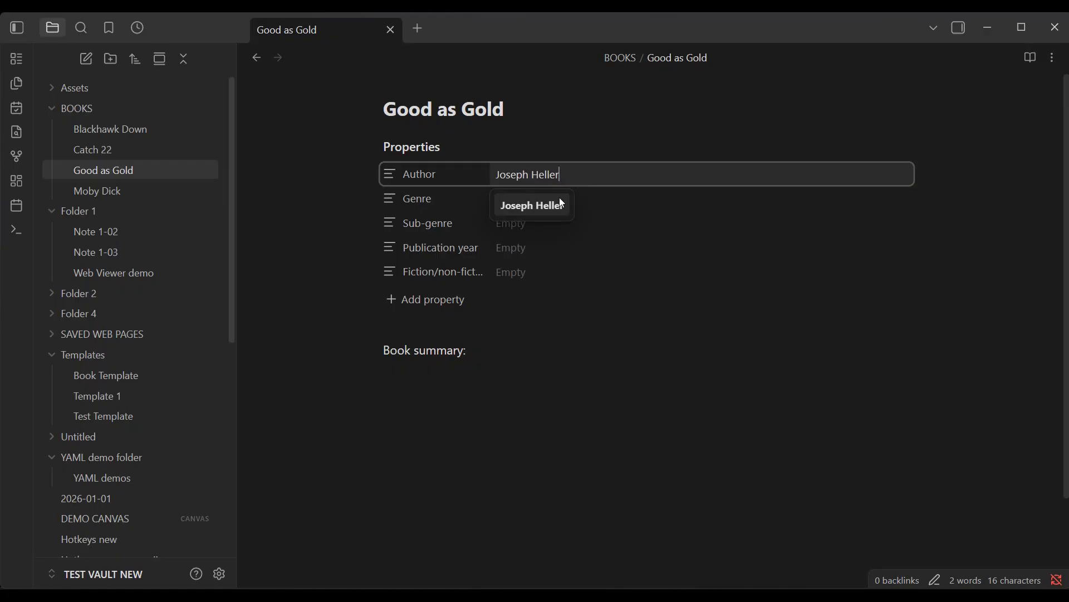
left_click(611, 248)
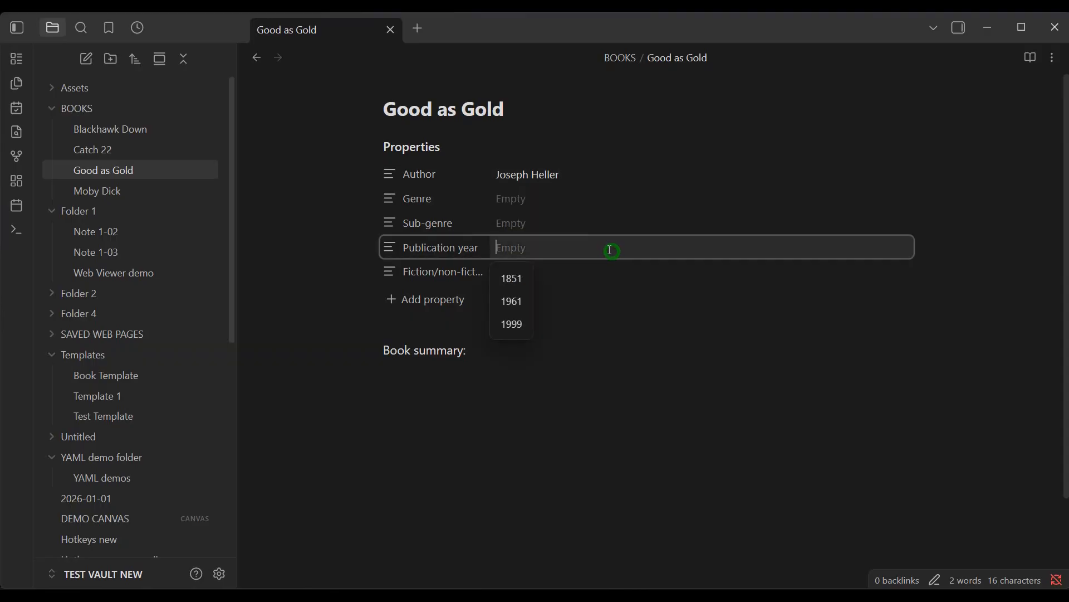
left_click(526, 198)
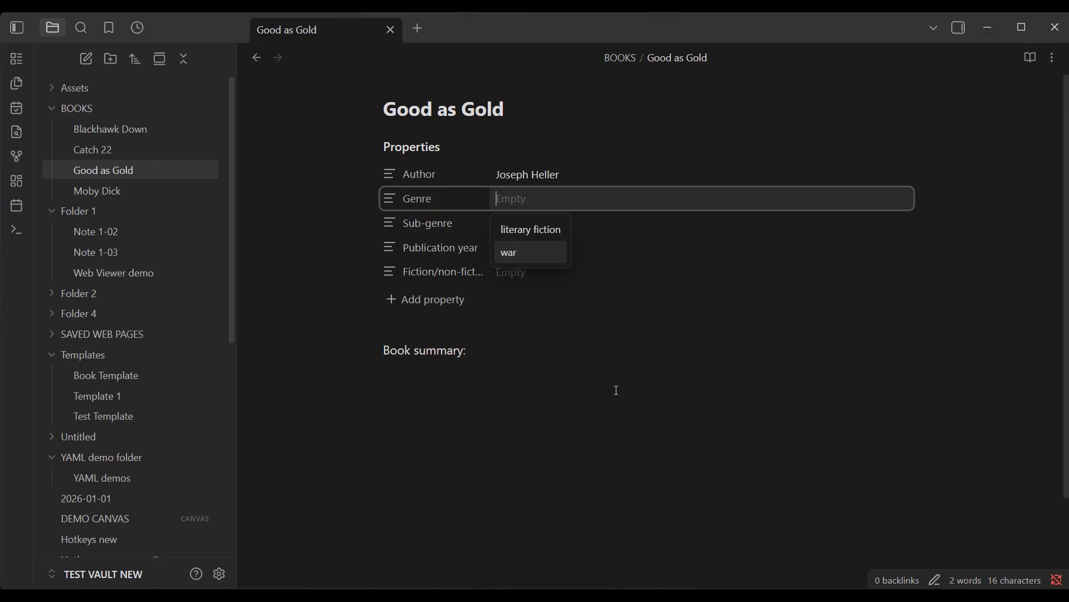
type("humor")
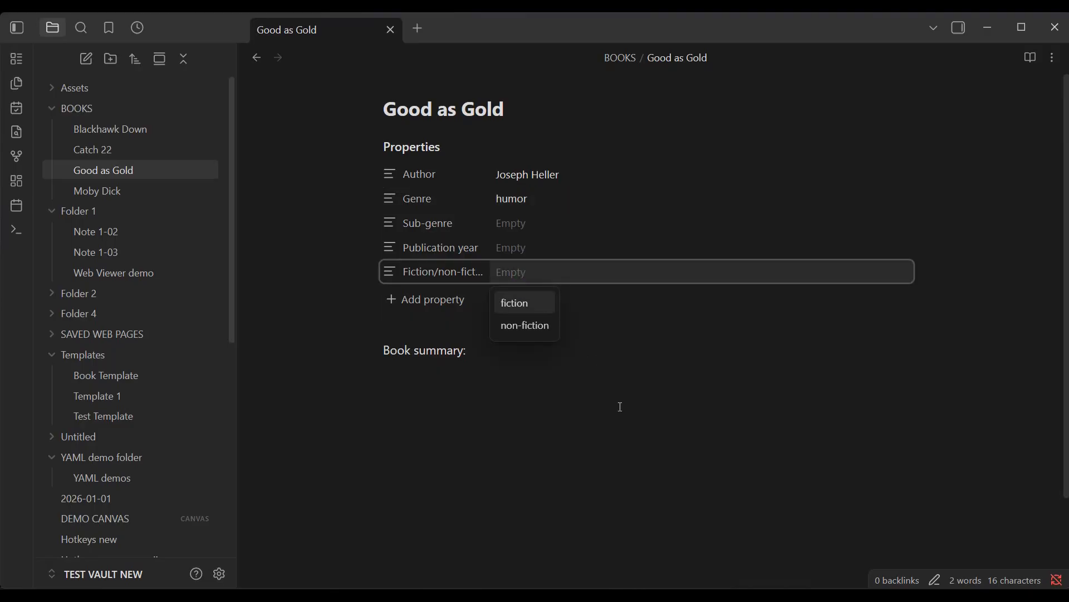
left_click(531, 304)
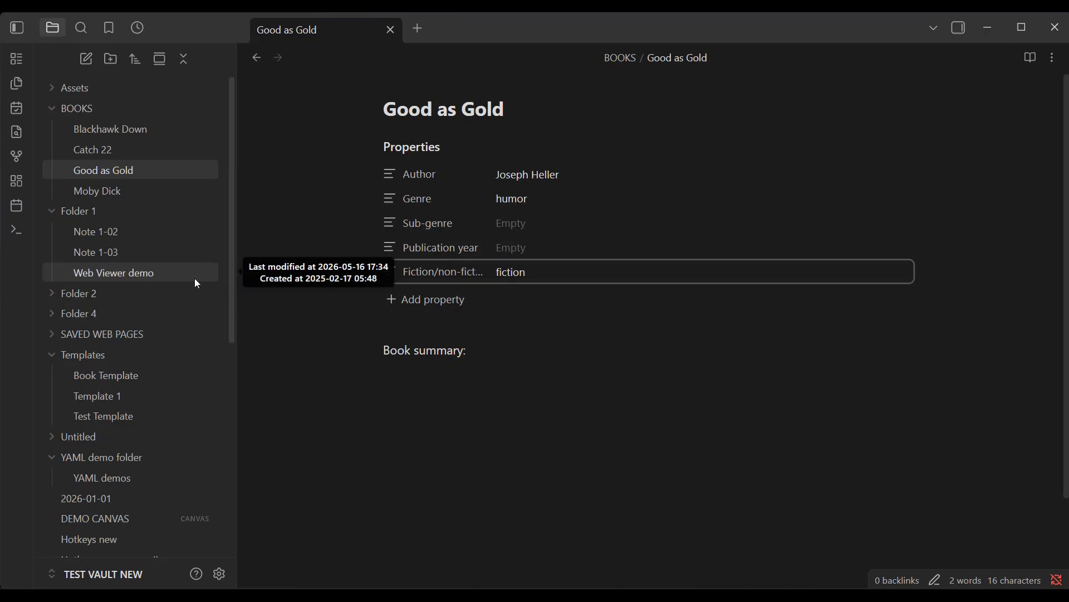
Step: Reopen the Untitled 1 base from the file list
left_click(231, 258)
left_click_drag(231, 256, 246, 527)
left_click(99, 385)
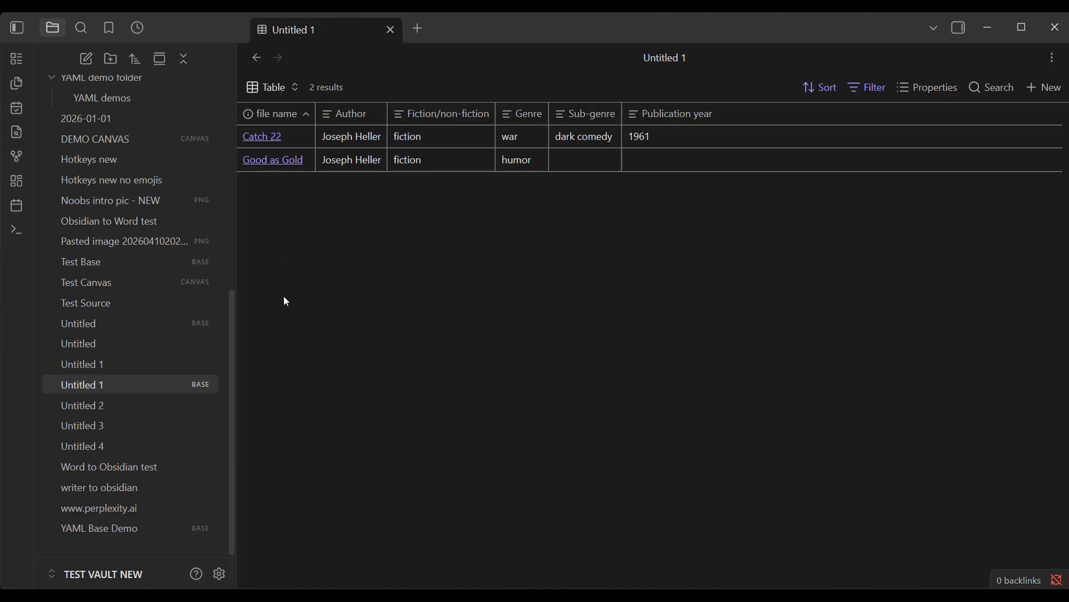
Step: Delete the Author filter from the current view and filter it to files where folder is BOOKS
left_click(877, 89)
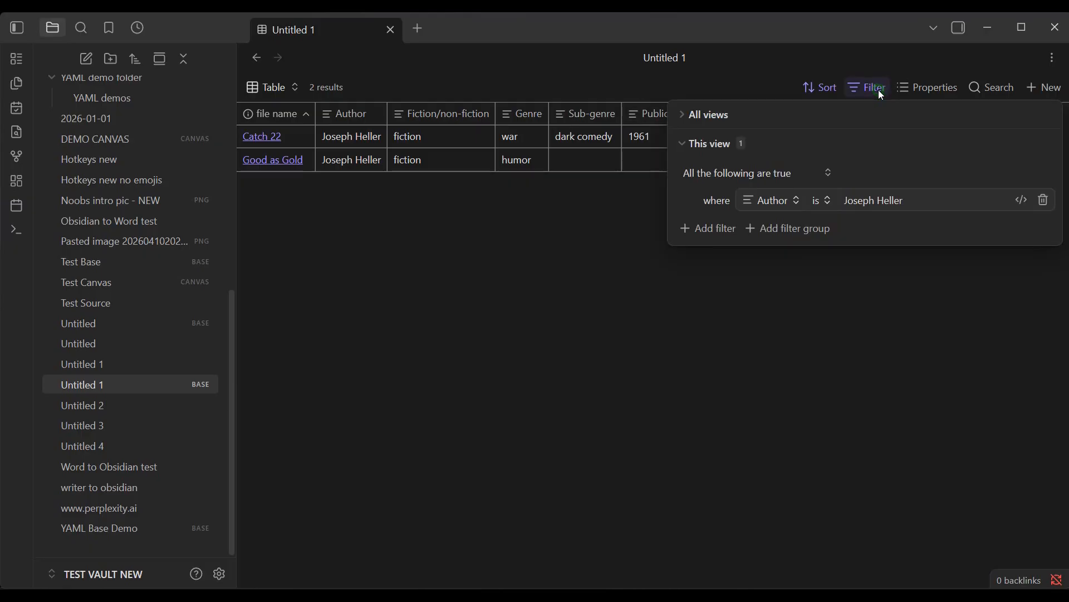
left_click(1044, 201)
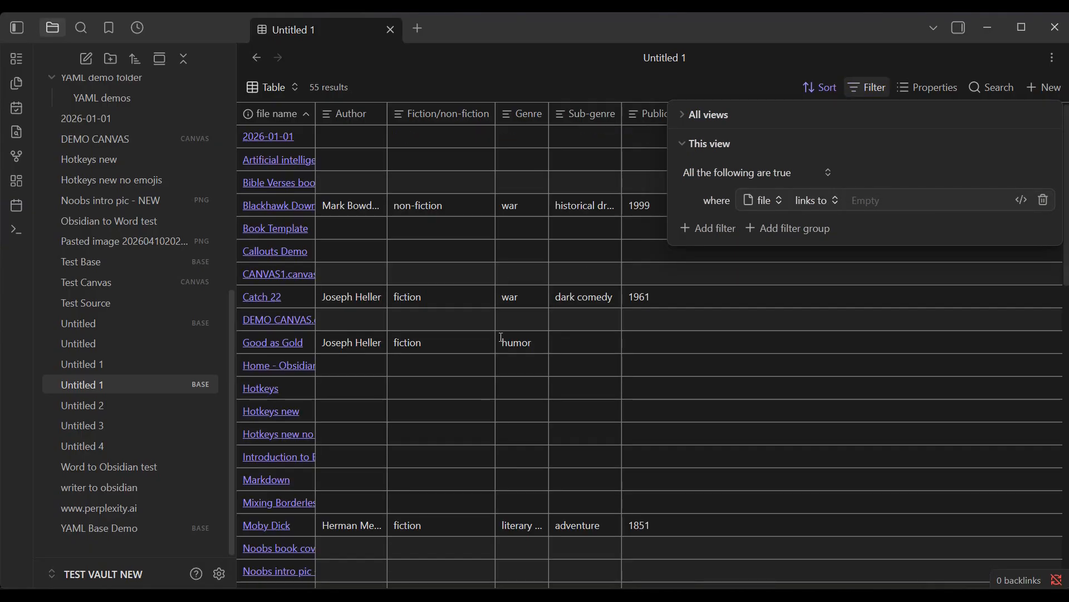
left_click(779, 199)
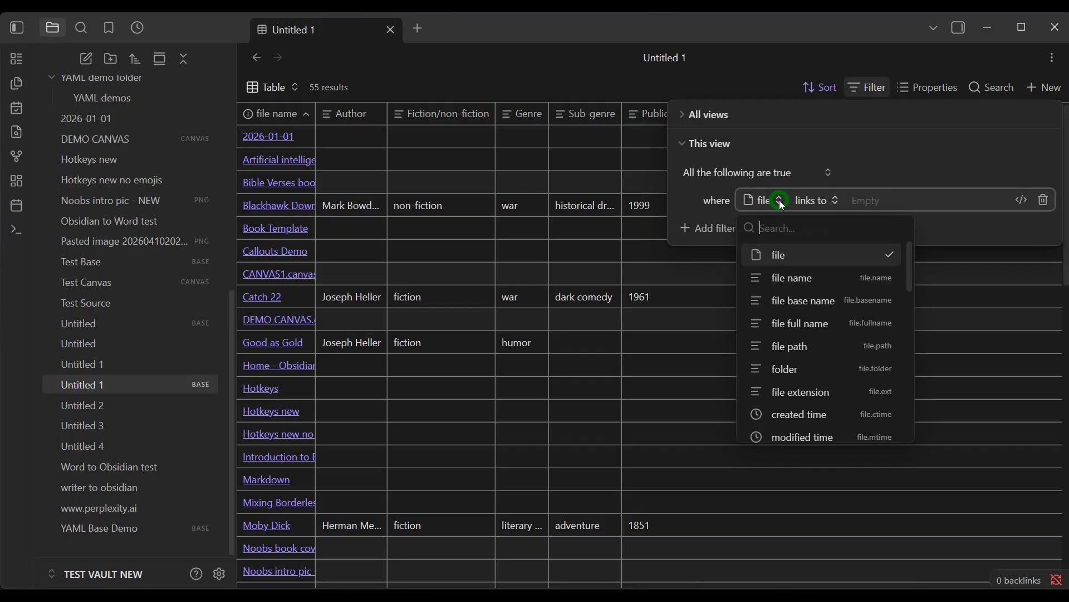
left_click(797, 375)
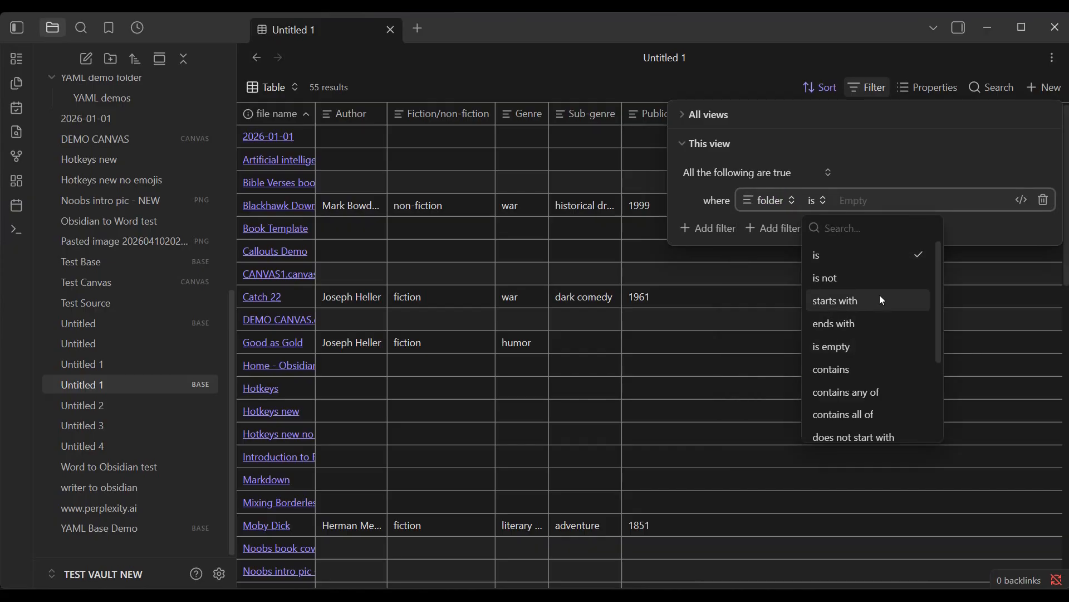
left_click(919, 201)
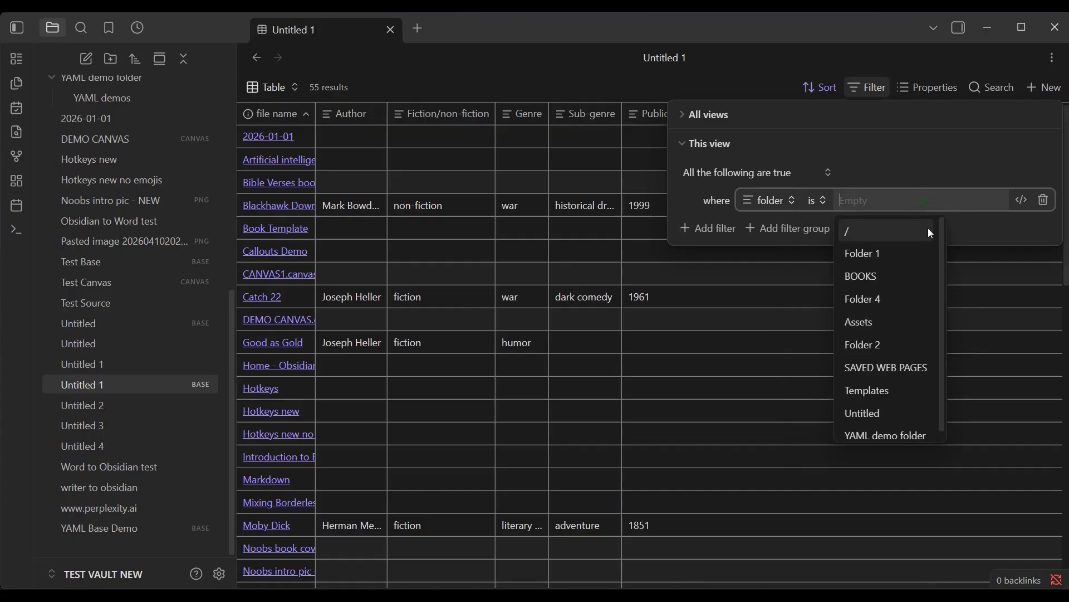
left_click(872, 284)
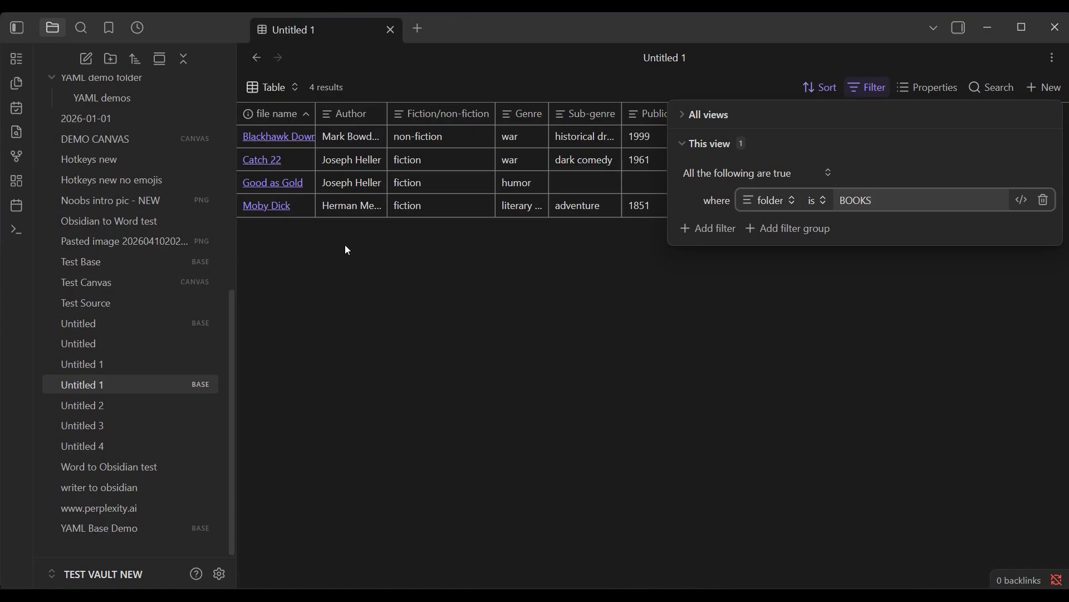
left_click(412, 270)
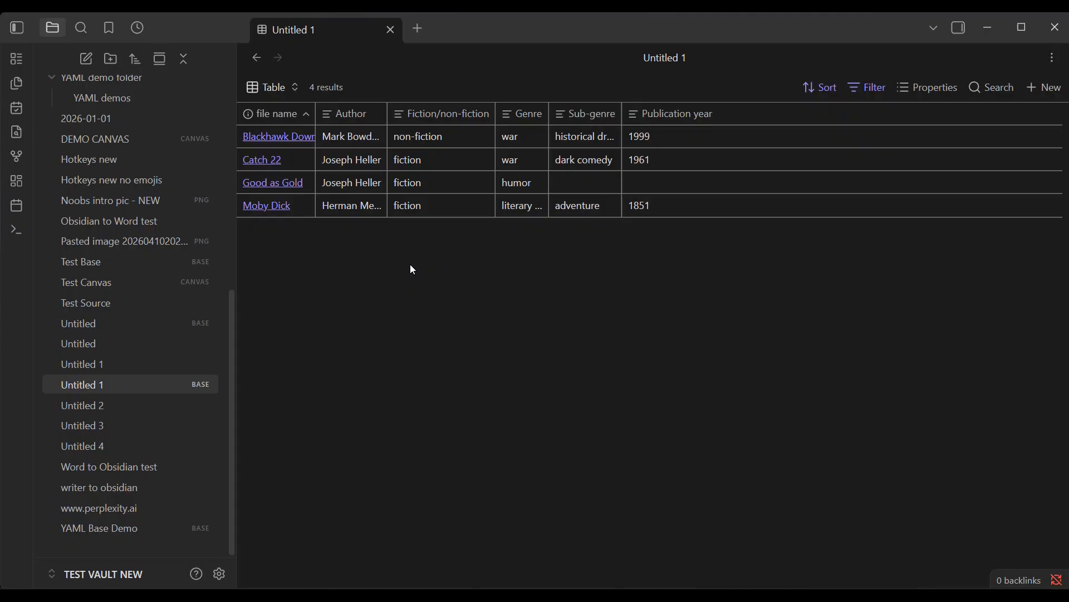
Step: Add a second filter to the current view where Author is Joseph Heller
left_click(876, 87)
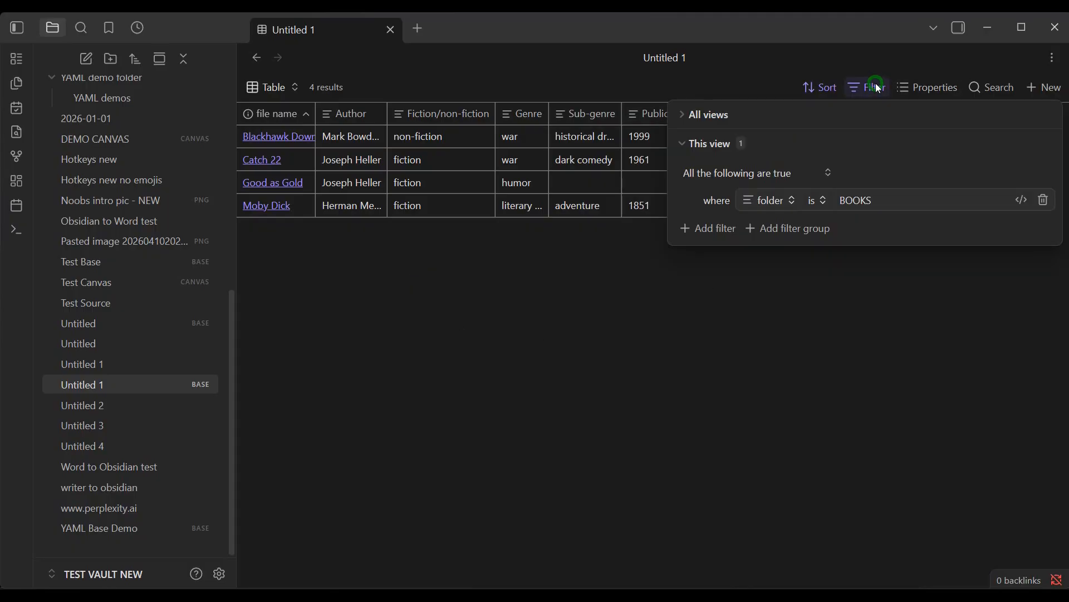
left_click(717, 229)
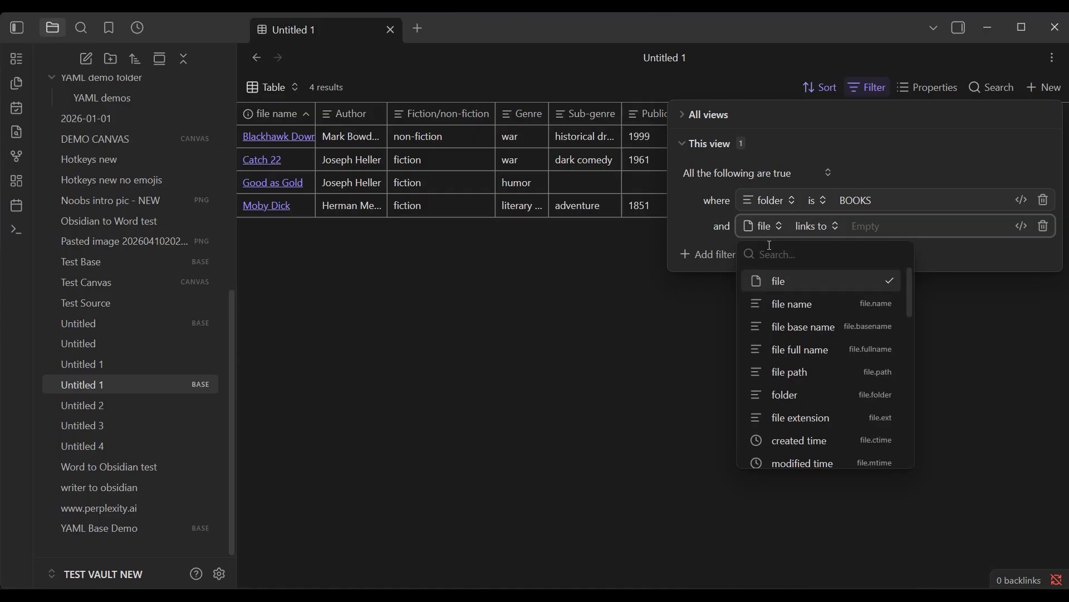
scroll(813, 392, "down", 5)
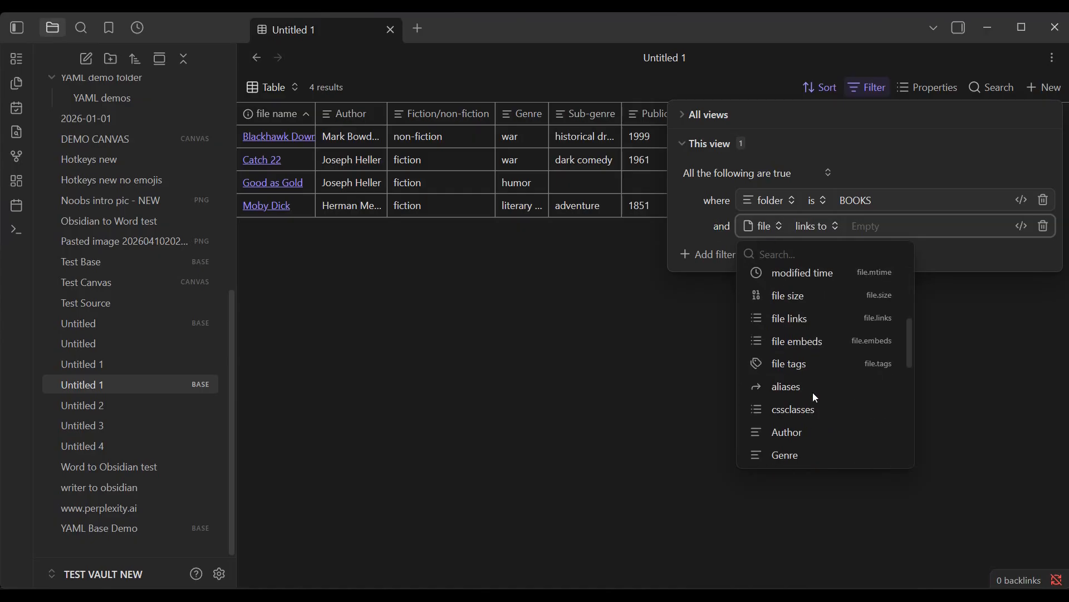
left_click(795, 372)
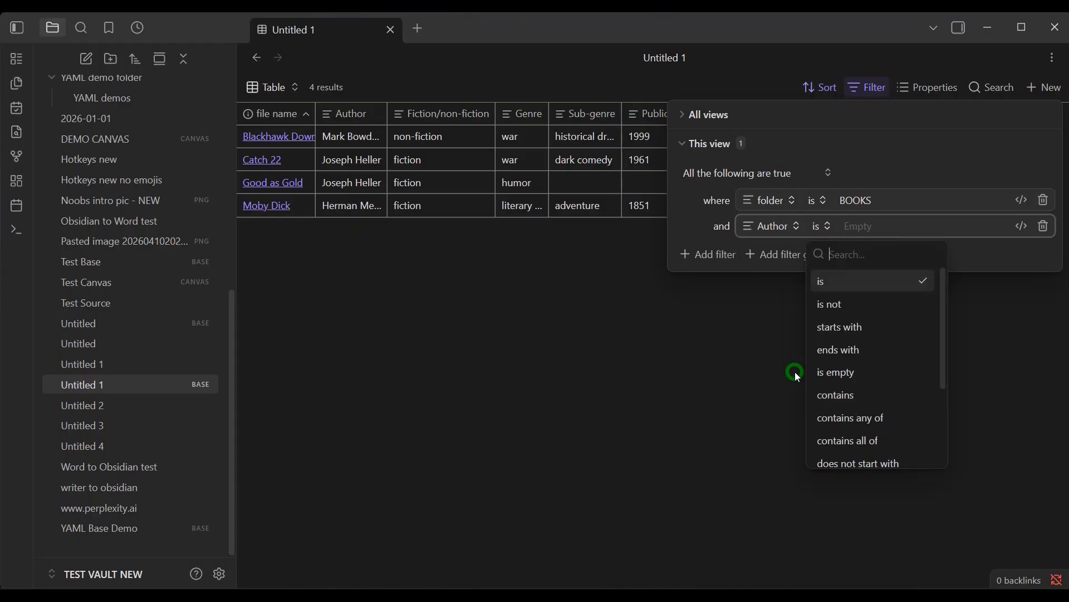
left_click(860, 232)
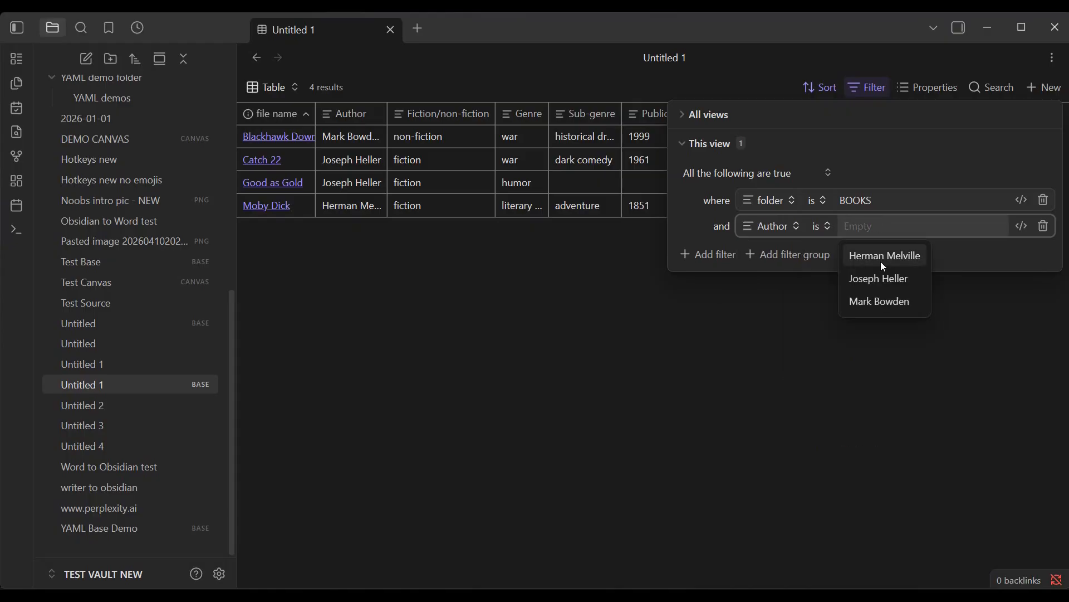
left_click(882, 279)
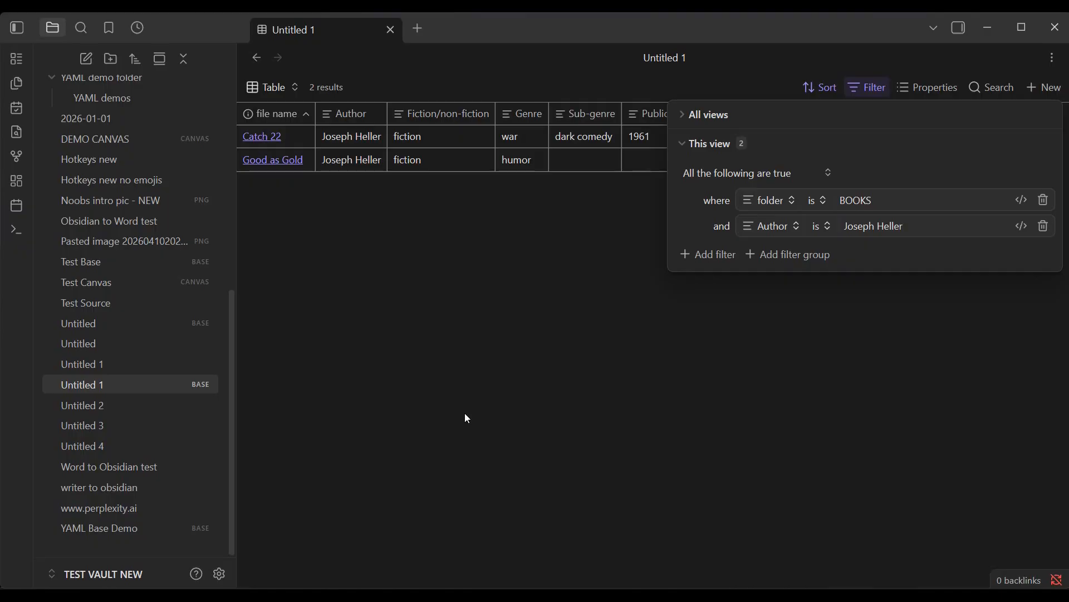
Step: Change the Author filter's value to Herman Melville, and delete the Author filter from the current view
left_click(904, 229)
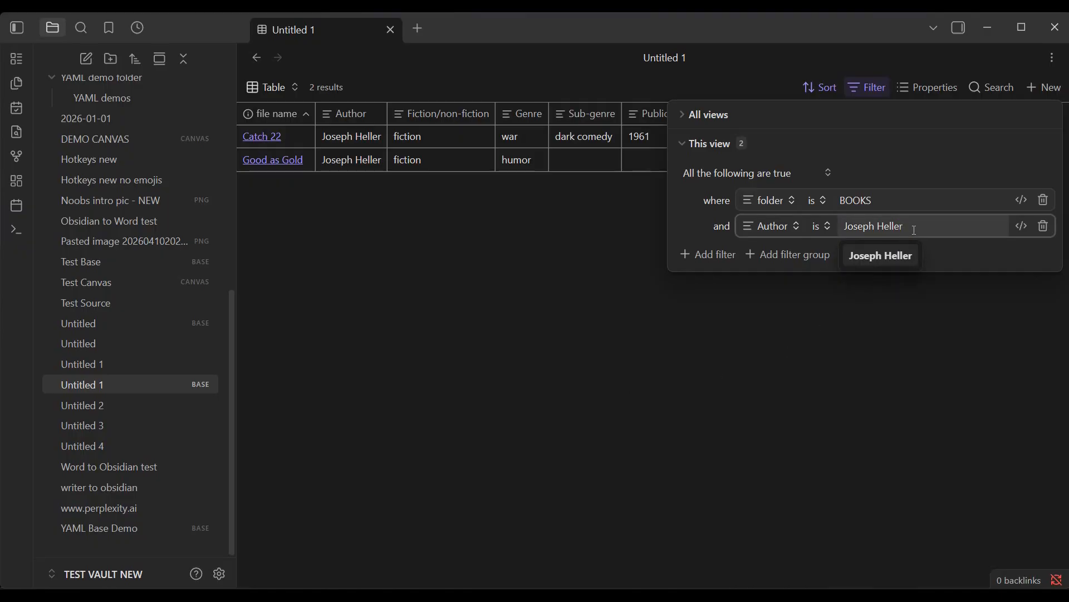
left_click_drag(913, 227, 844, 232)
key("BackSpace")
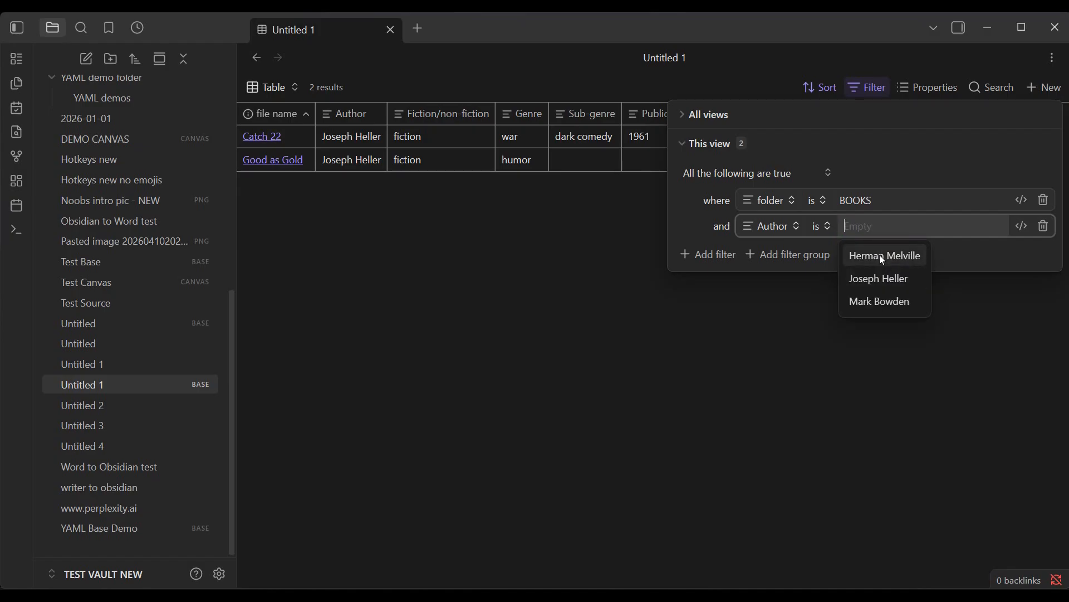
left_click(883, 260)
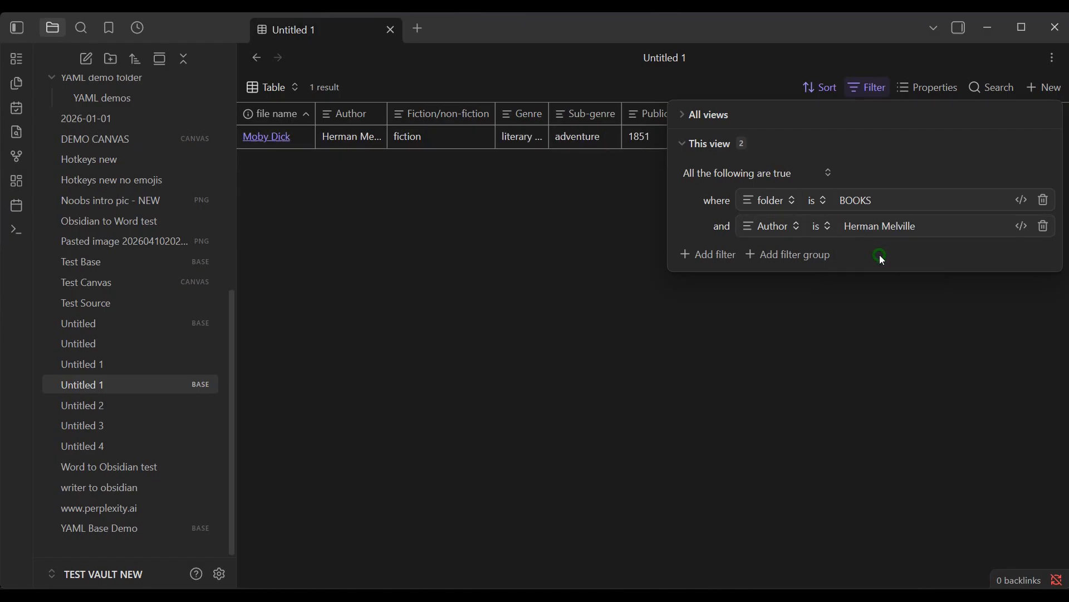
left_click(1044, 228)
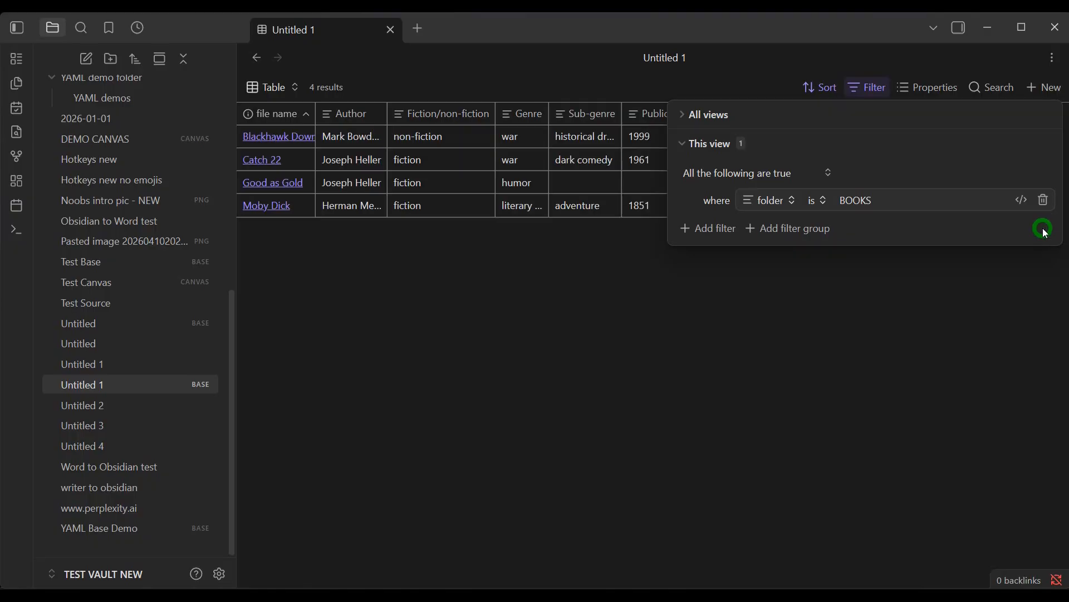
left_click(618, 368)
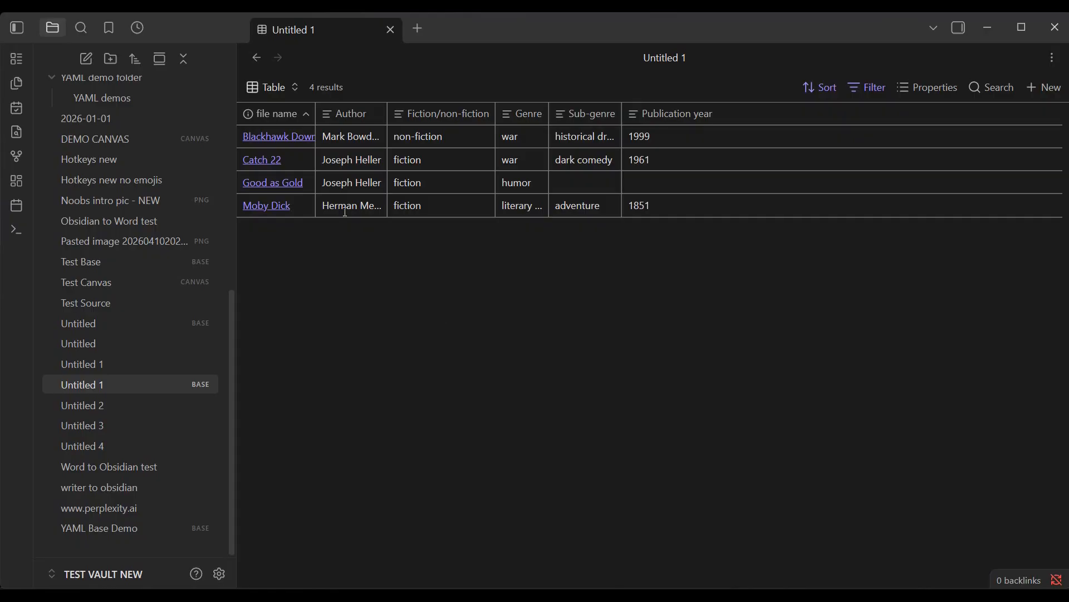
Step: Open the Catch 22 note from the base to view its tags property, and return to the Untitled 1 base
left_click(264, 160)
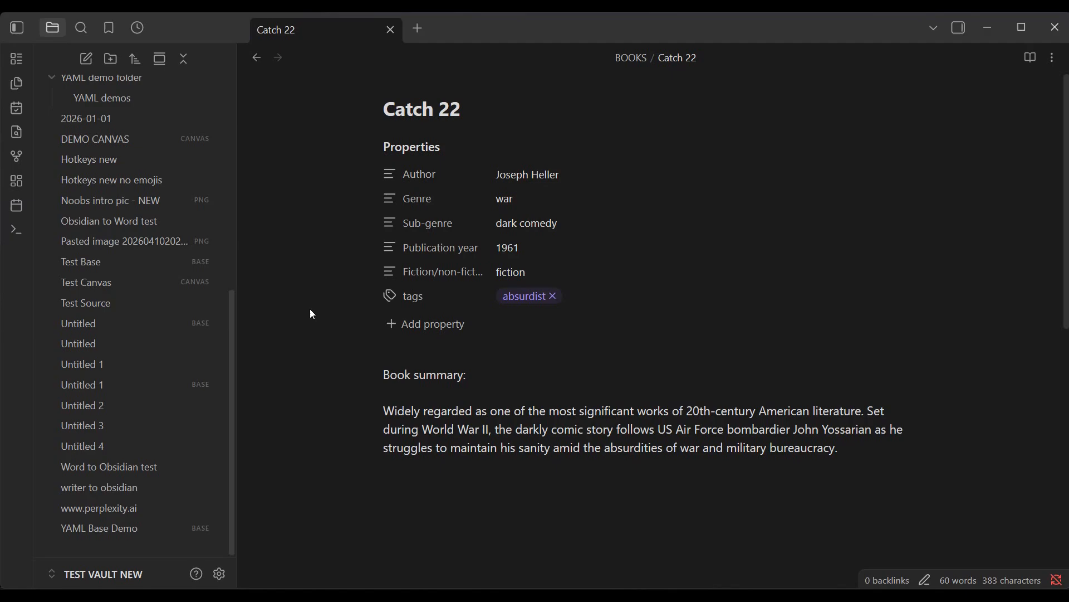
left_click(408, 300)
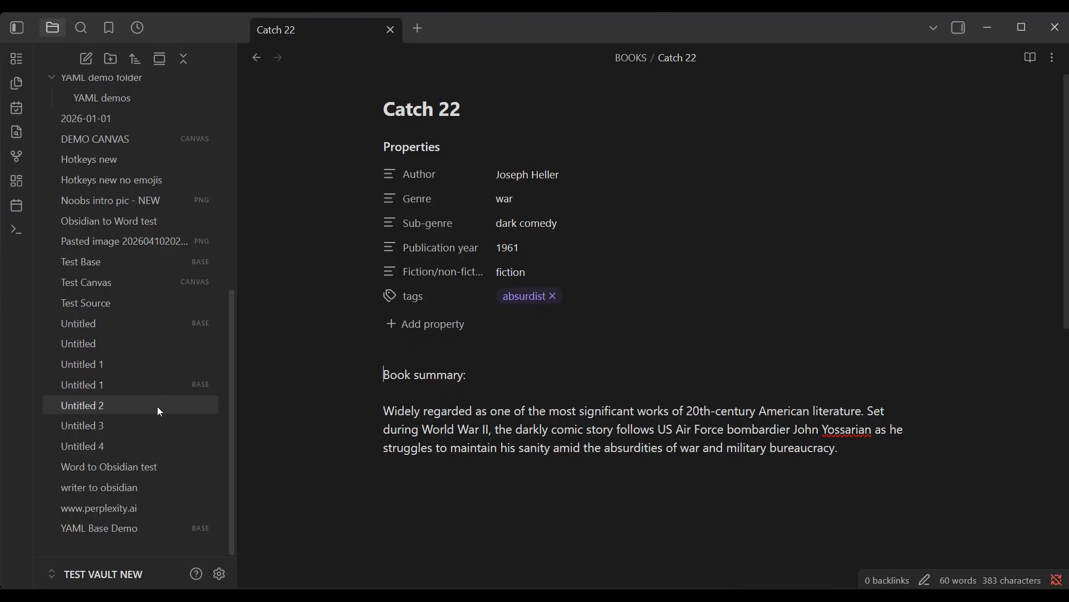
left_click(114, 390)
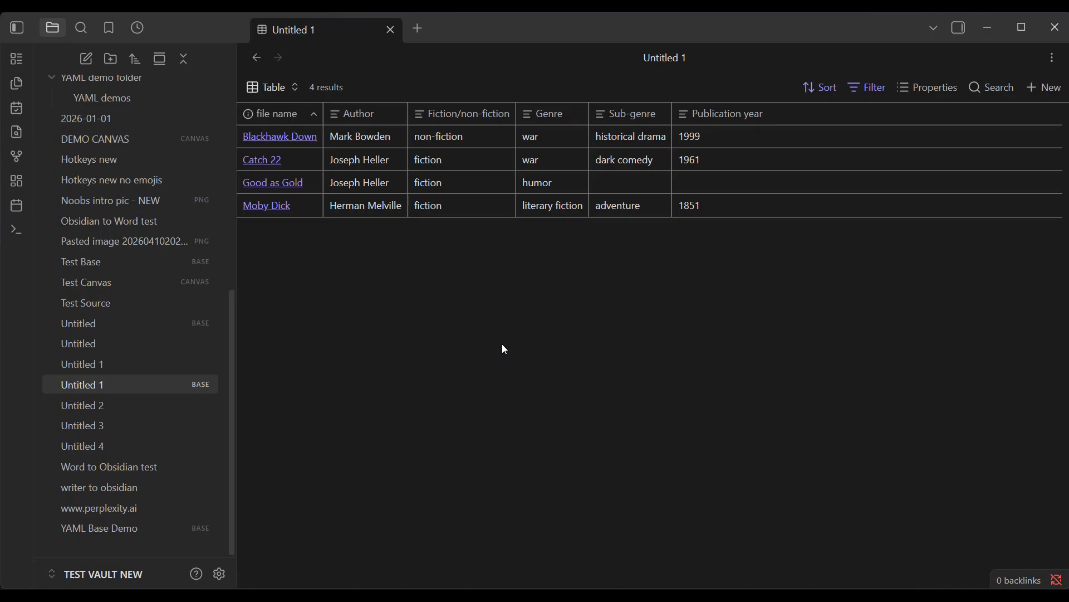
Step: Try replacing the view's folder filter with one where file tags is exactly absurdist
left_click(873, 92)
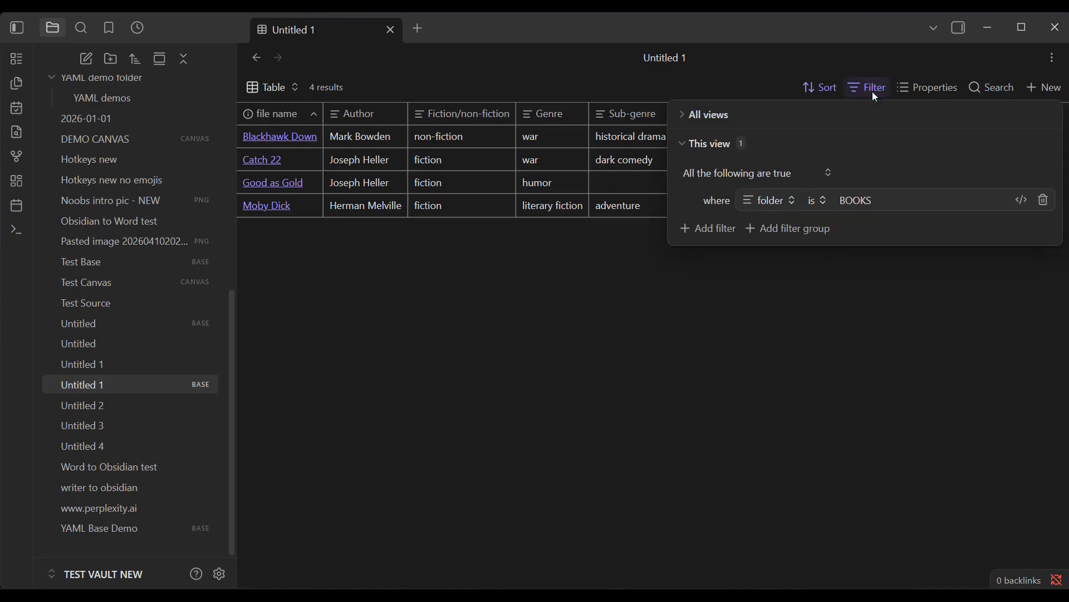
left_click(792, 201)
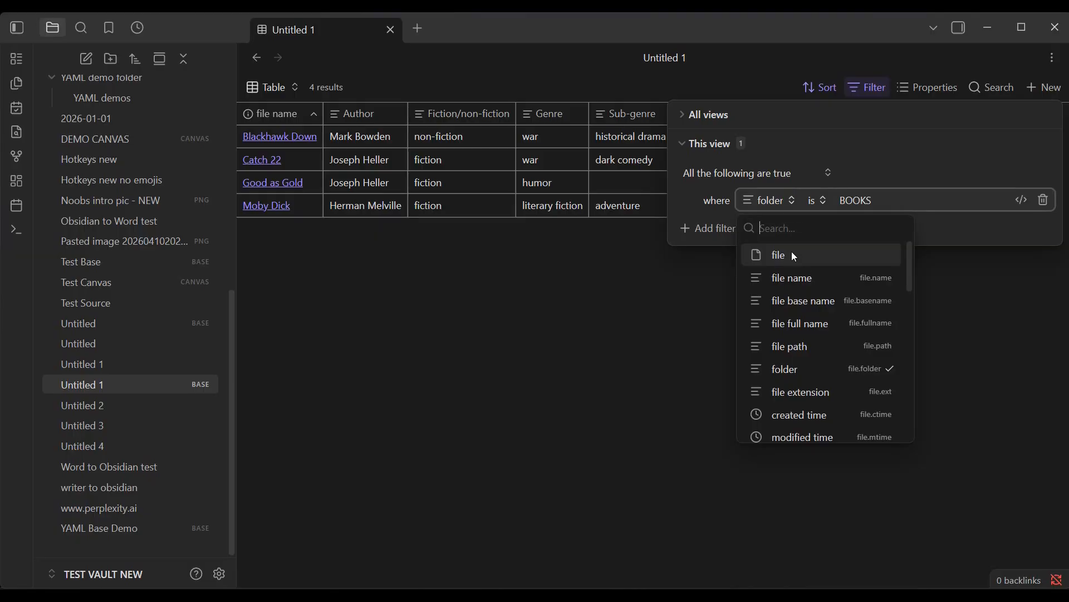
scroll(827, 342, "down", 5)
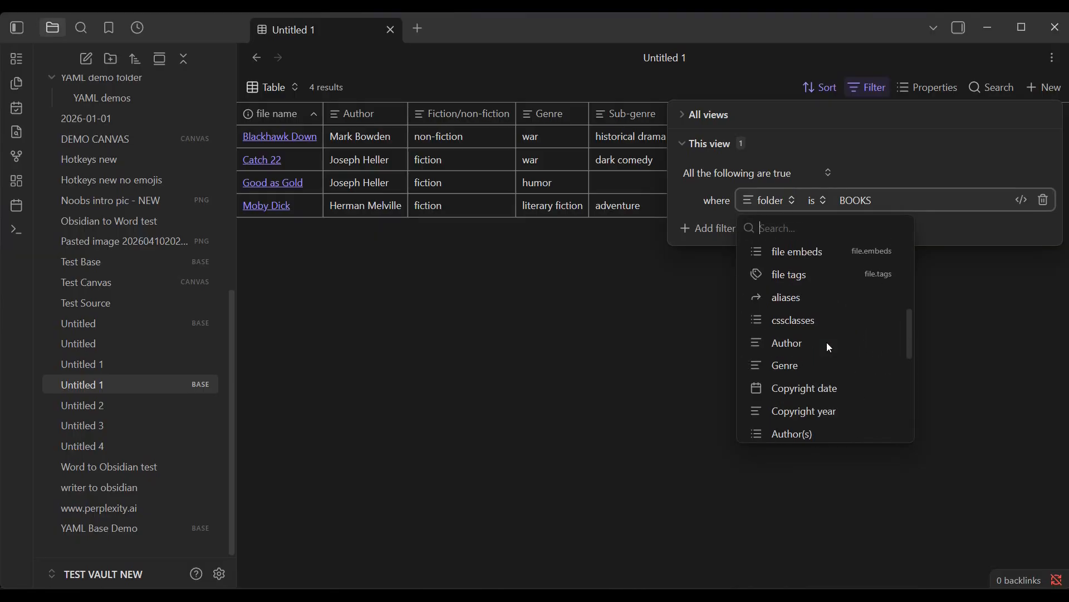
left_click(806, 278)
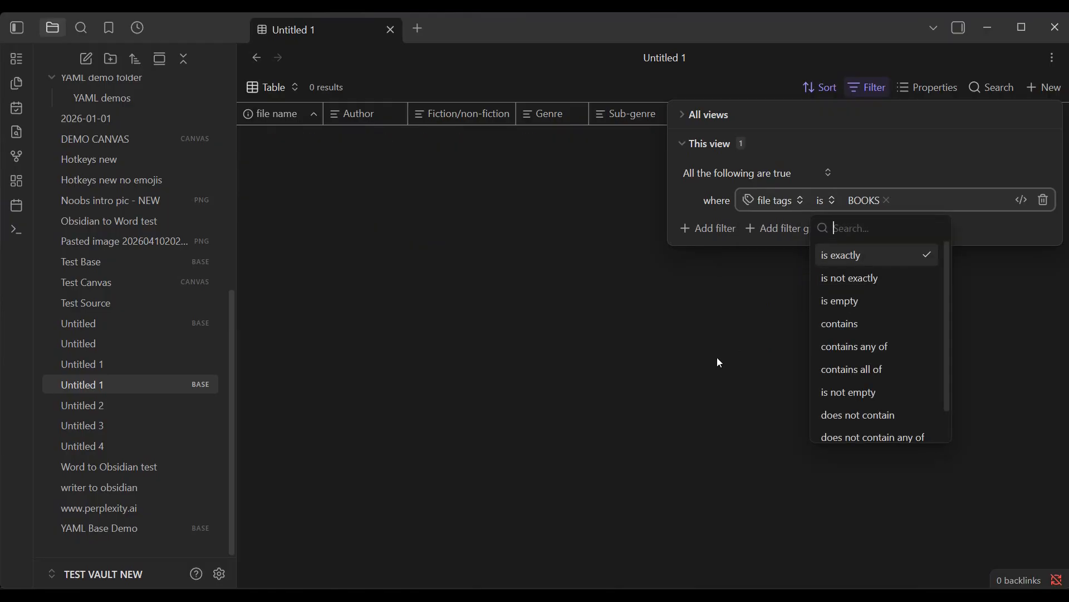
left_click(888, 201)
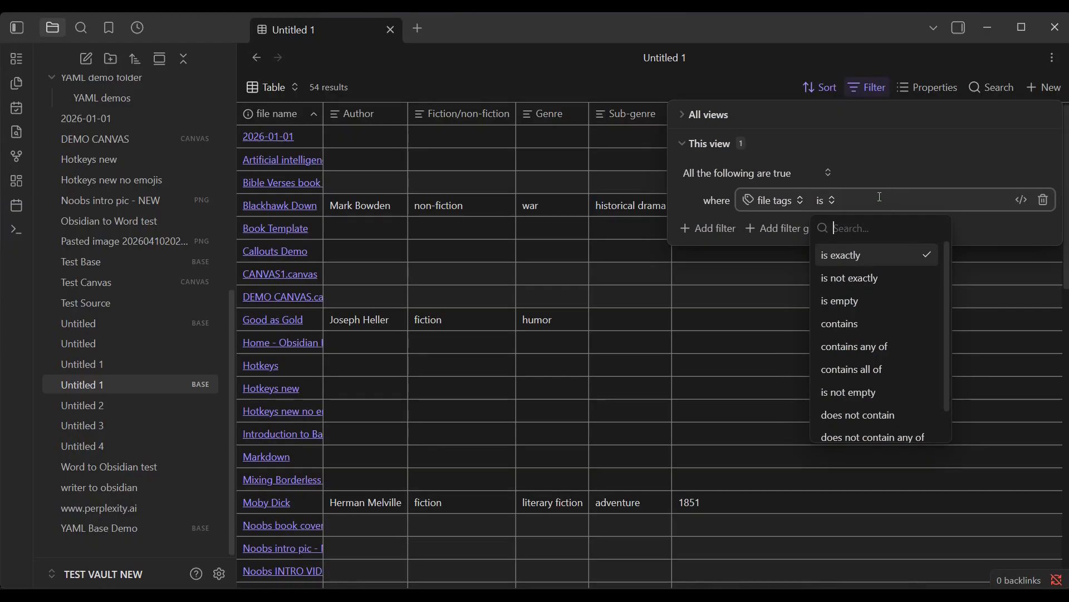
left_click(879, 197)
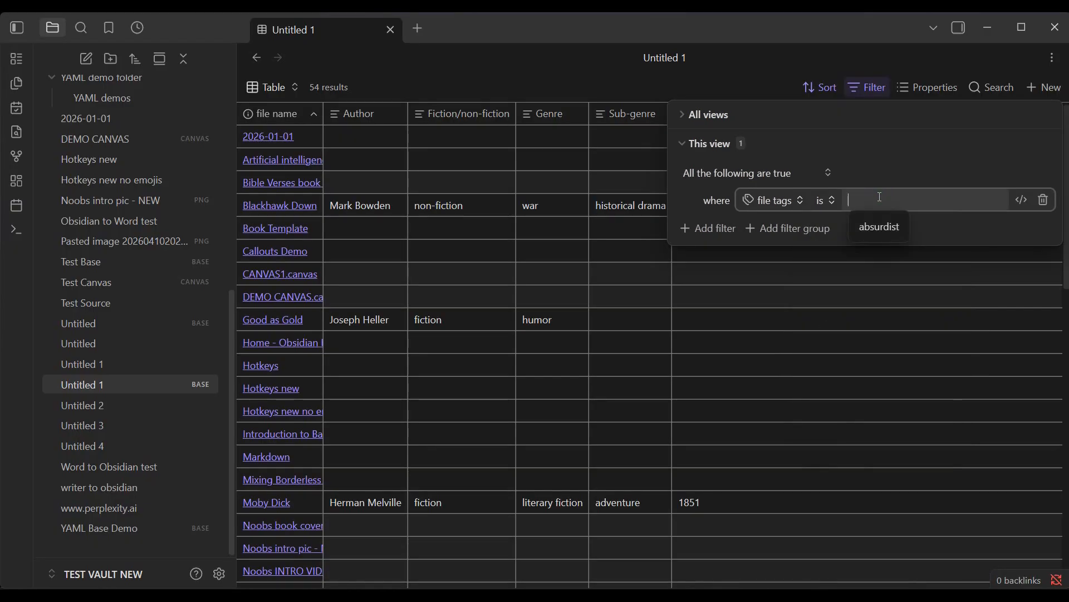
left_click(879, 228)
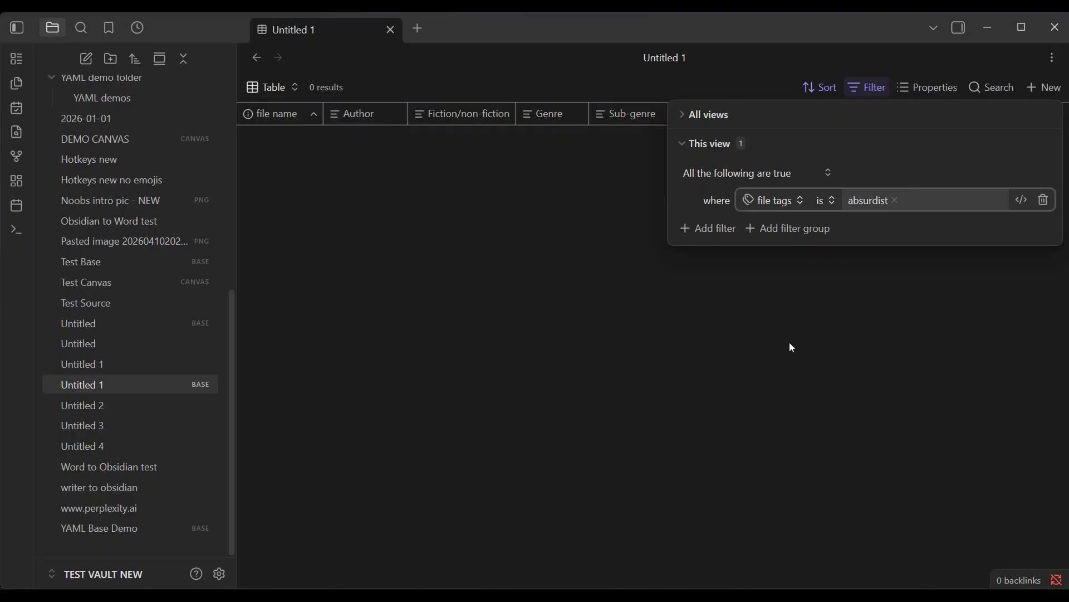
Step: Change the view's filter to files that have the tag absurdist
left_click(801, 201)
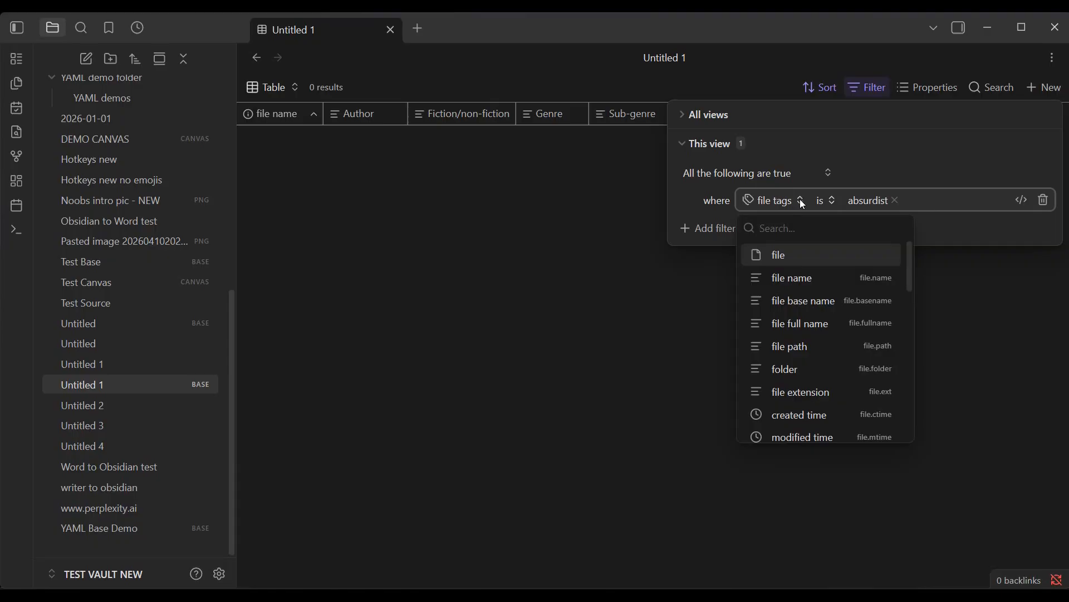
left_click(785, 258)
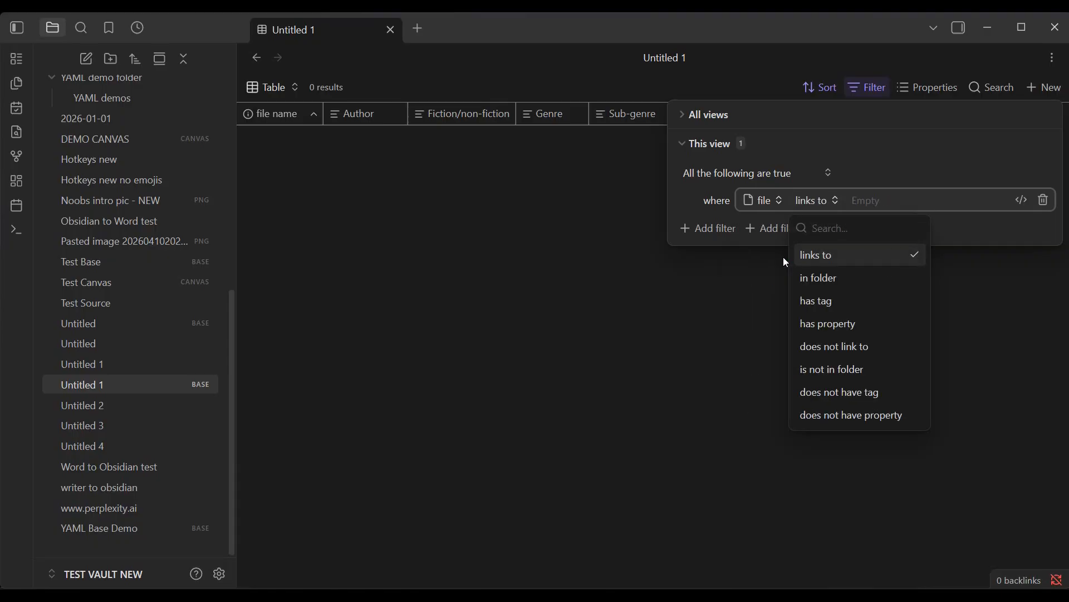
left_click(826, 308)
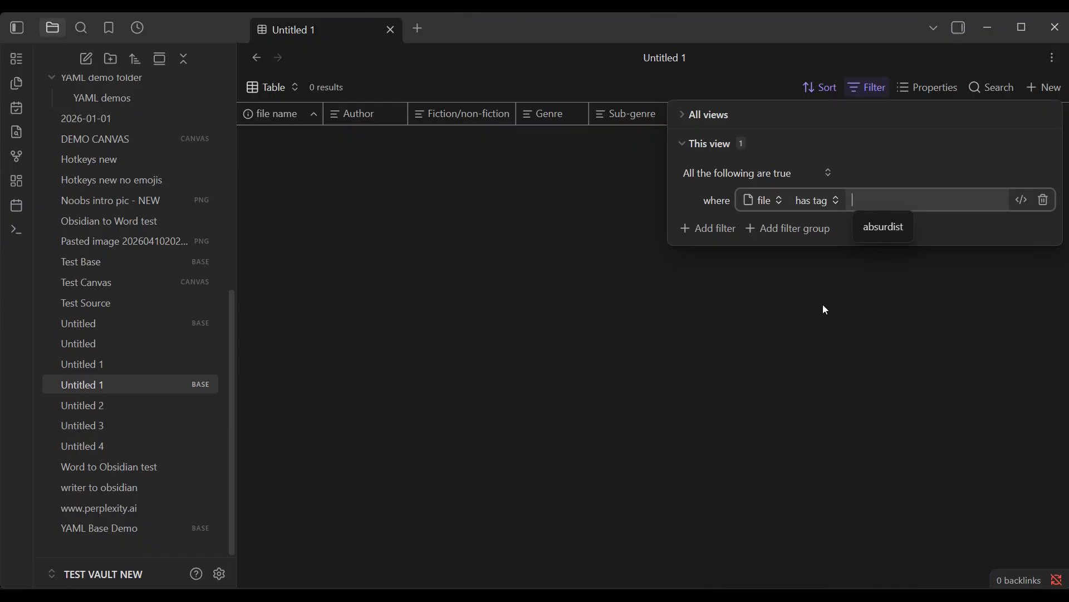
left_click(883, 229)
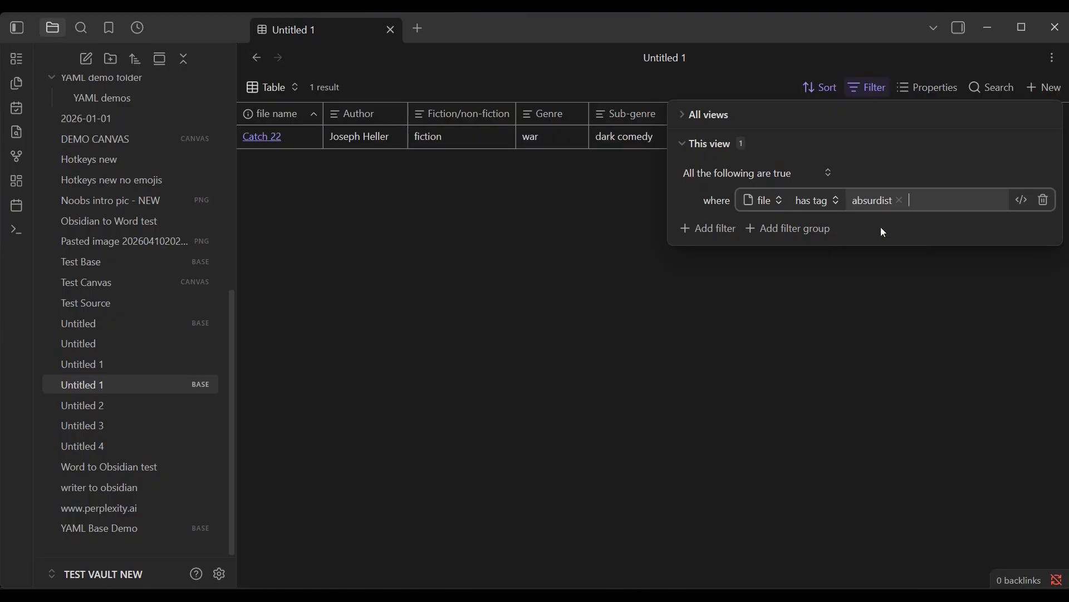
left_click(404, 240)
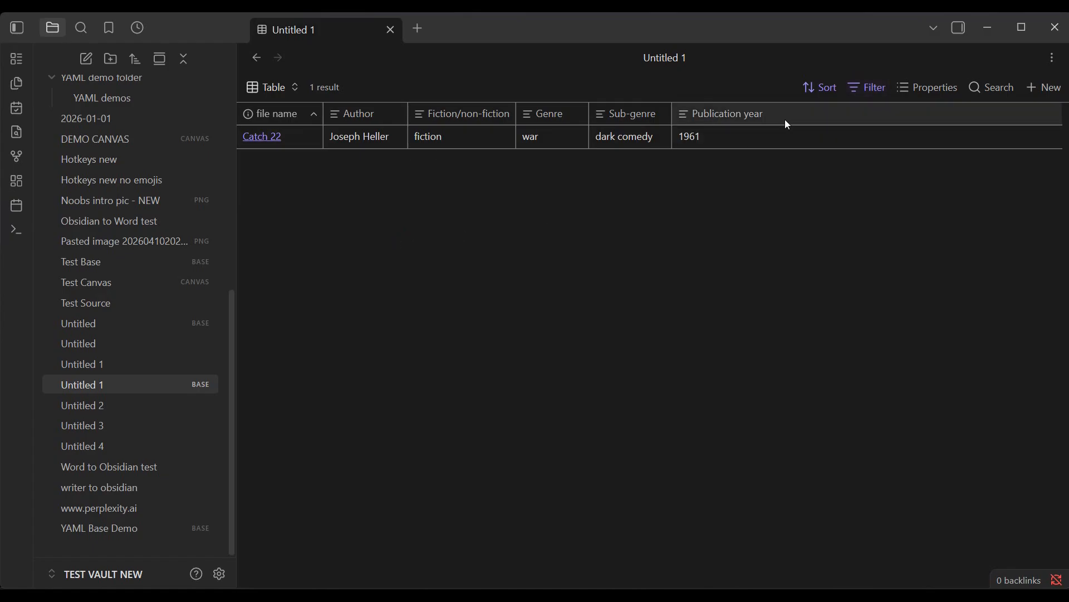
Step: Display the tags property as a column in the base table
left_click(927, 89)
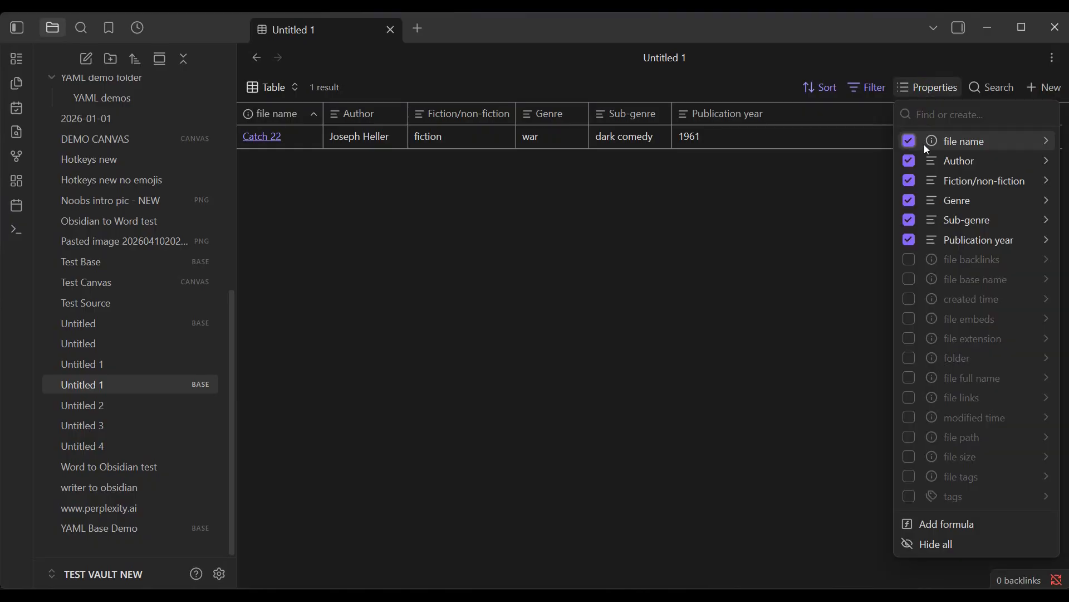
left_click(909, 496)
left_click(810, 221)
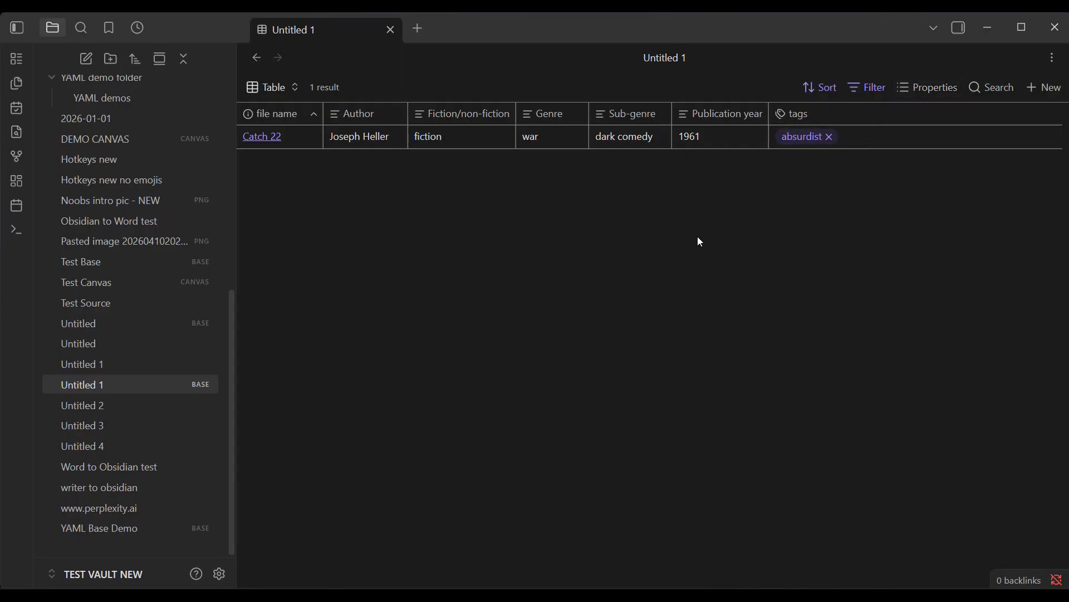
Step: Check the properties of the Catch 22 note, and go back to the Untitled 1 base
left_click(269, 136)
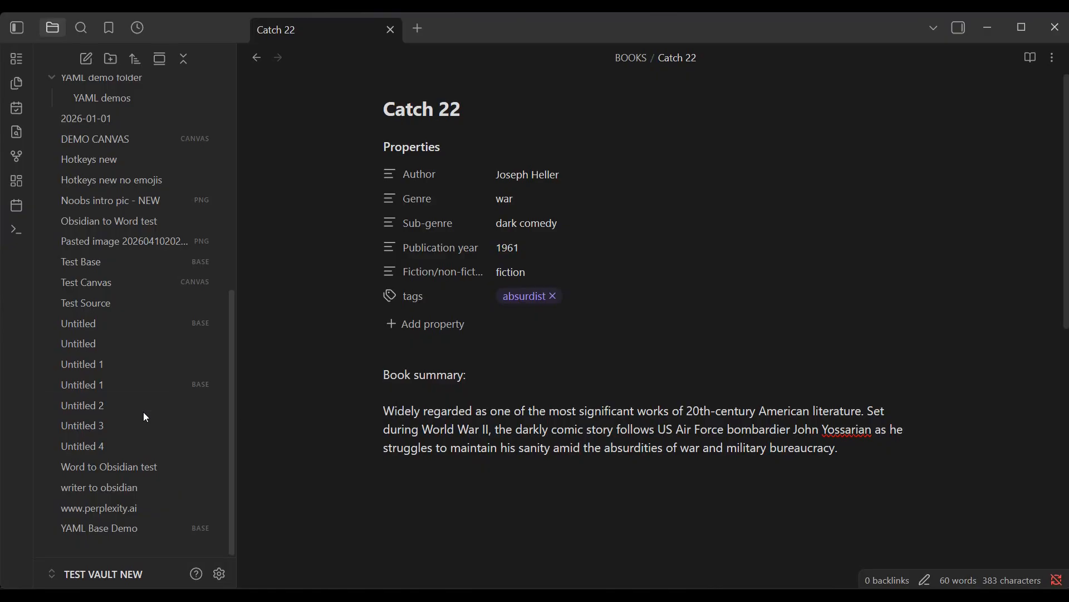
left_click(105, 388)
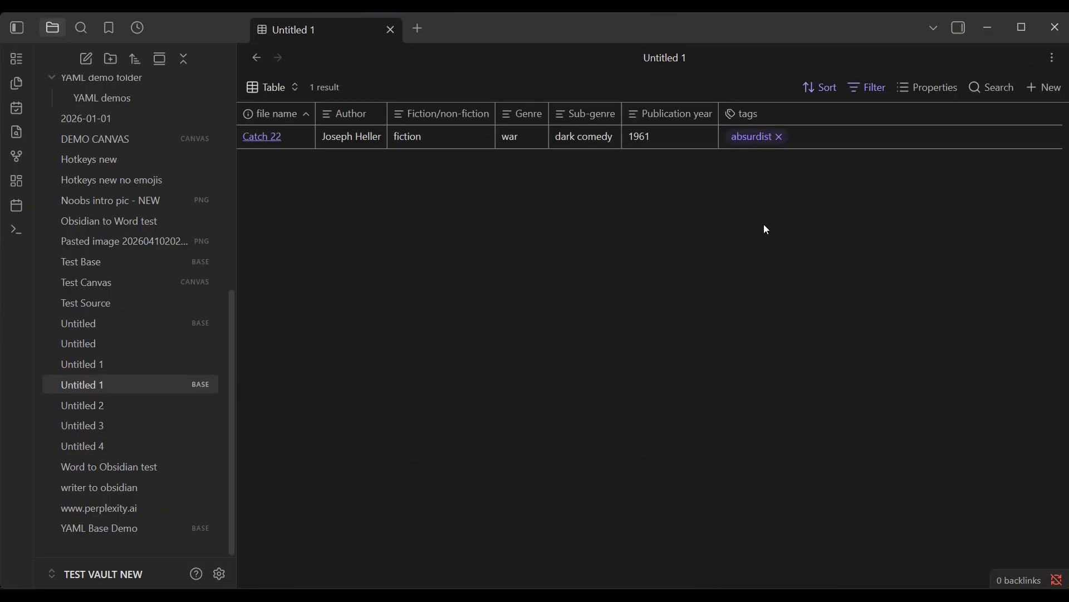
Step: Examine the property choices available for the has tag filter without changing it
left_click(874, 92)
left_click(779, 200)
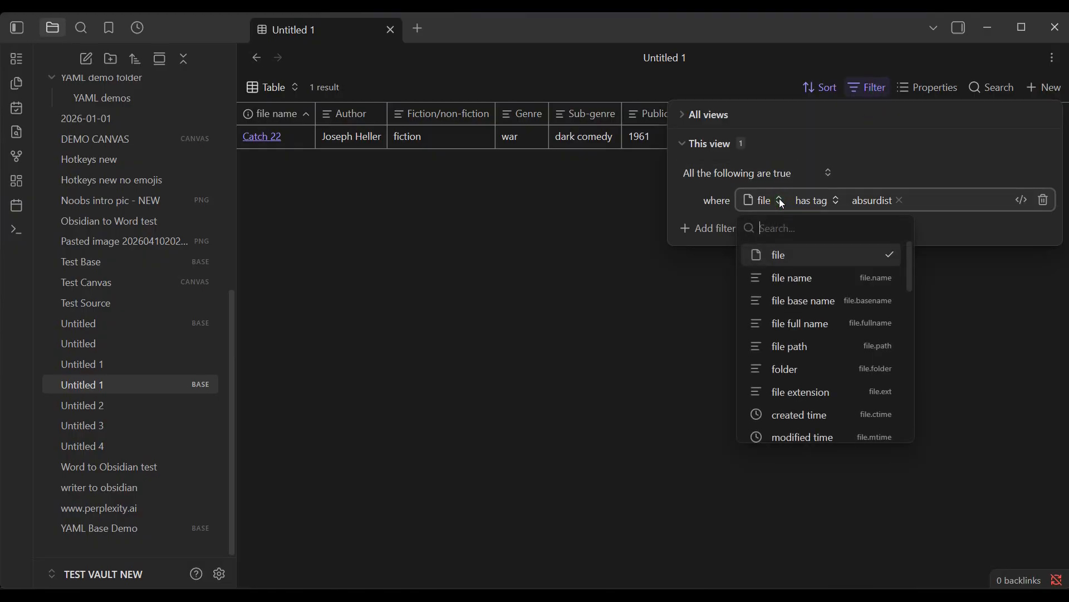
scroll(800, 369, "down", 2)
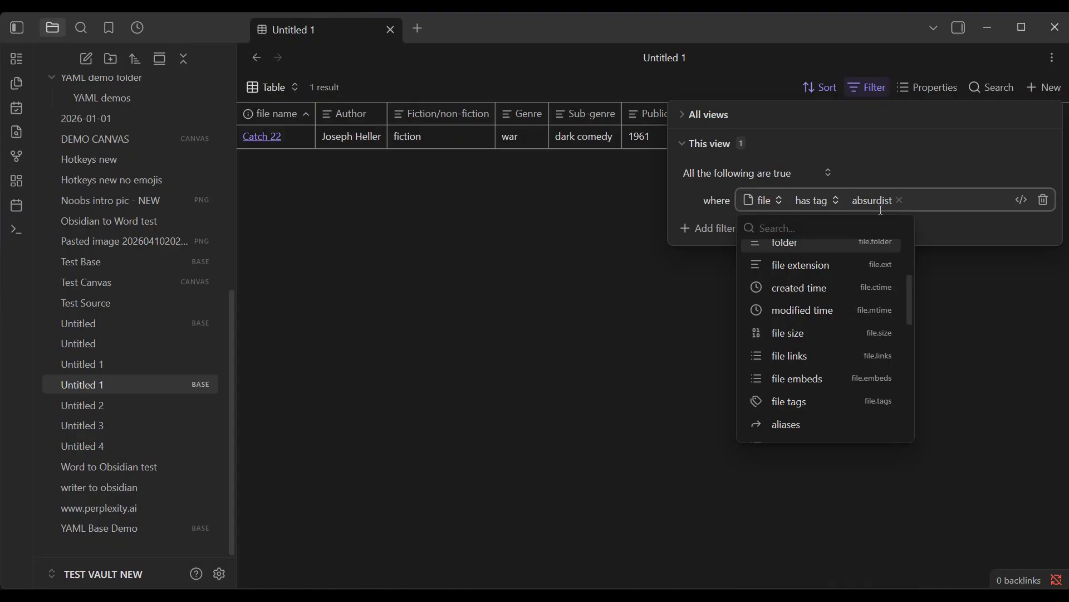
left_click(565, 346)
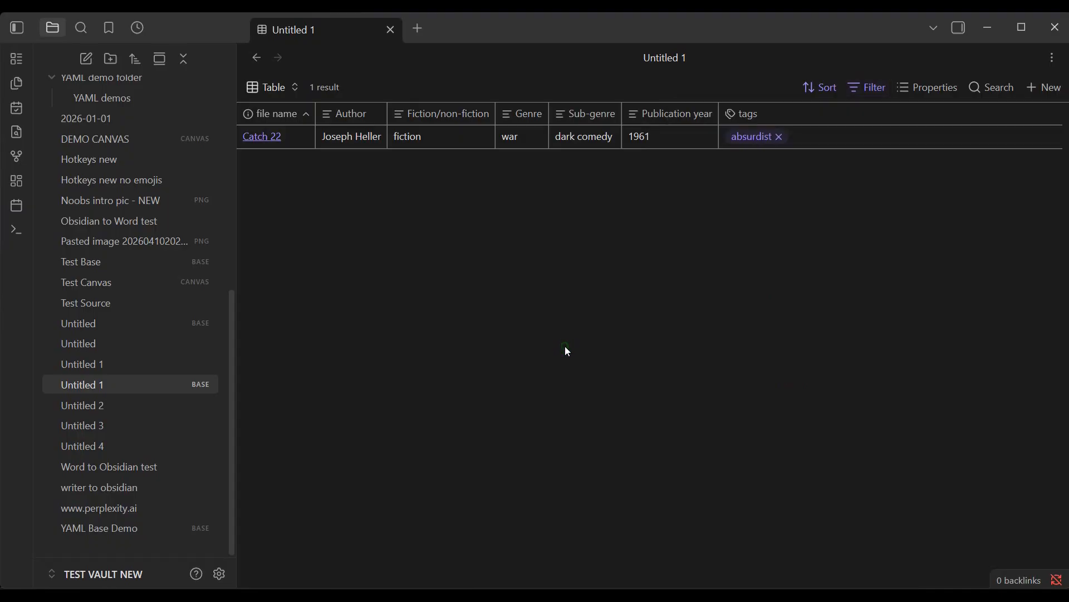